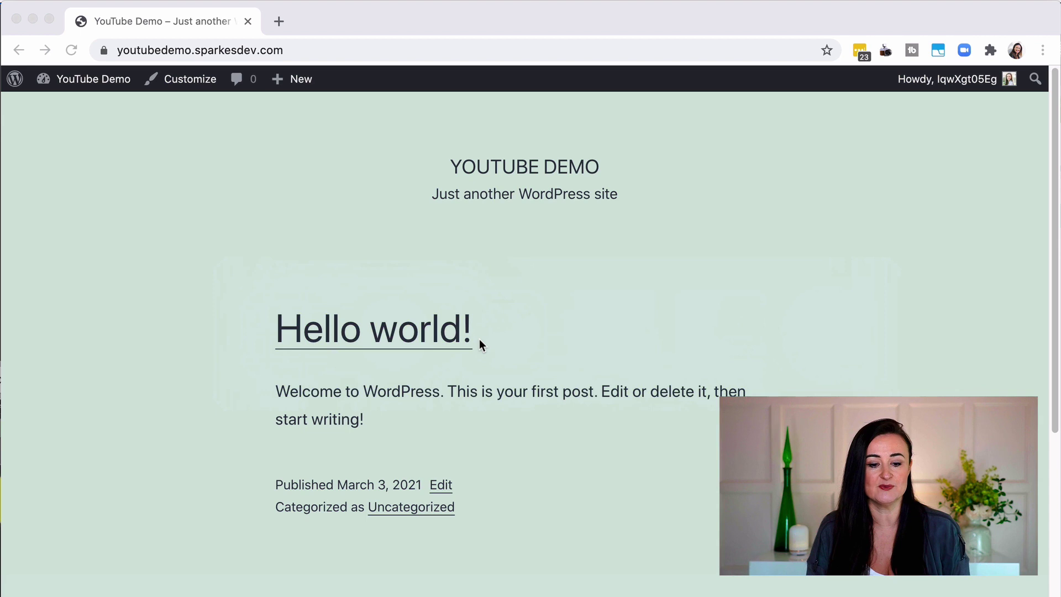
Open the site's admin dashboard and go to the page for adding new plugins.
key("super+l")
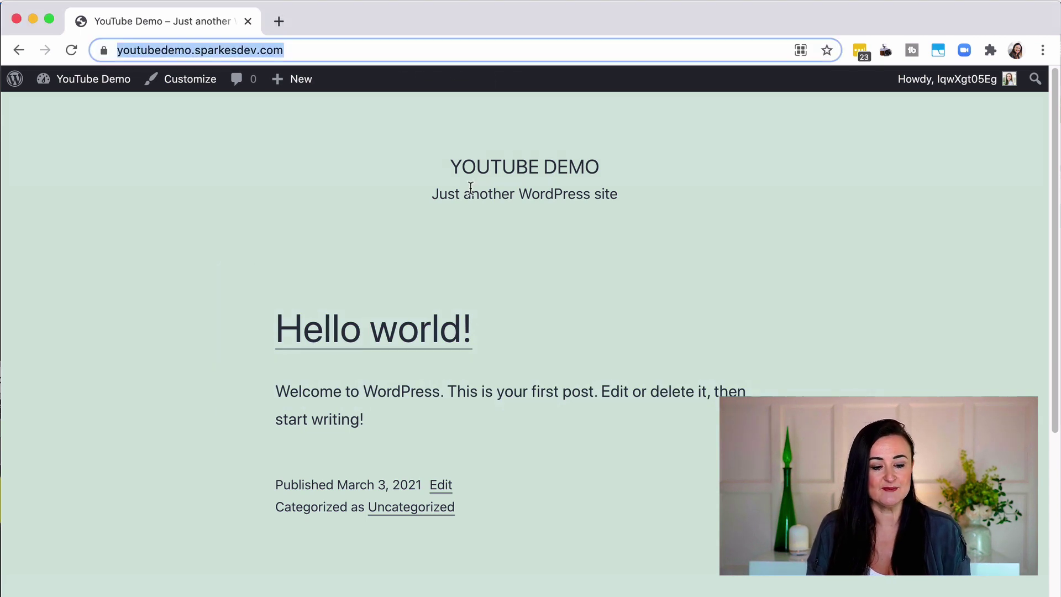
mouse_move(70, 83)
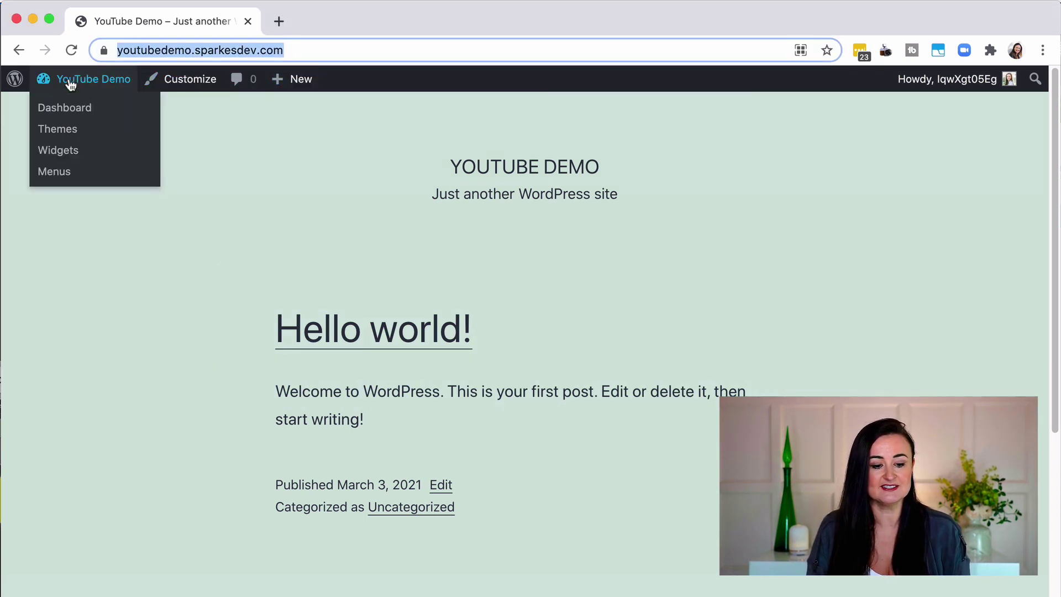
left_click(70, 108)
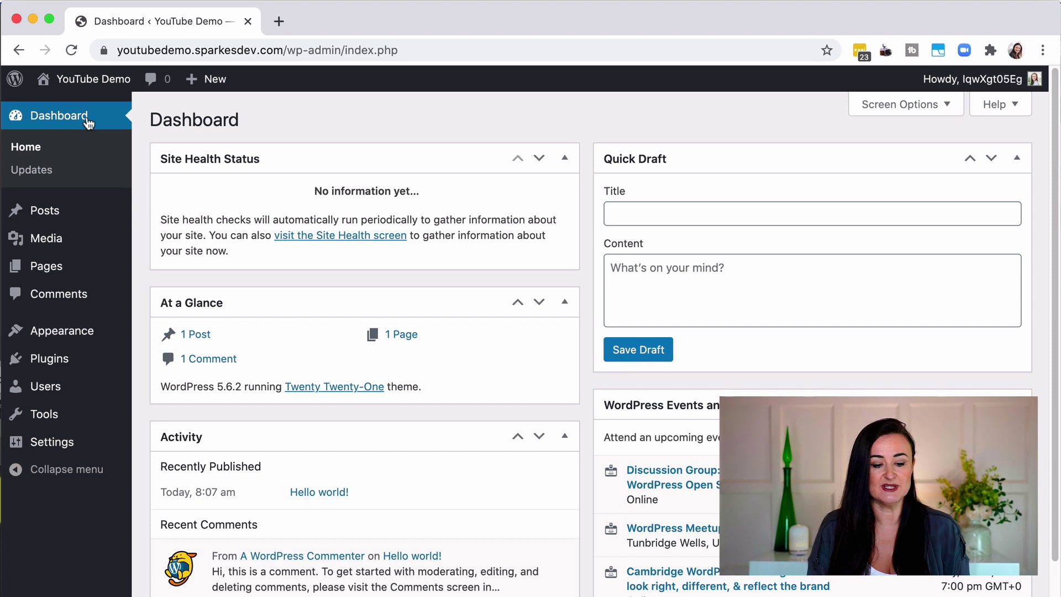
left_click(56, 360)
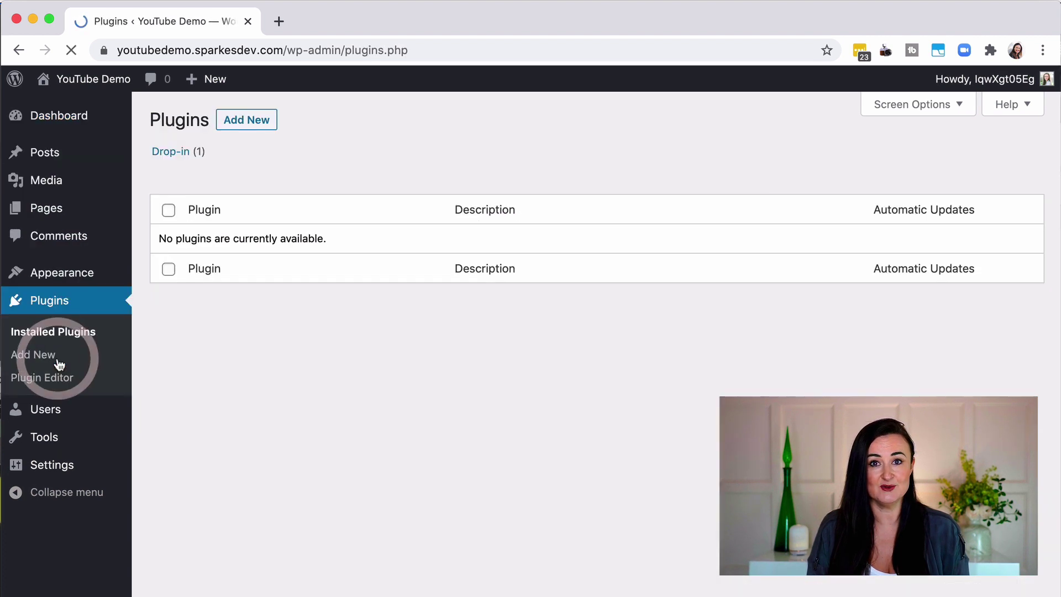
left_click(262, 123)
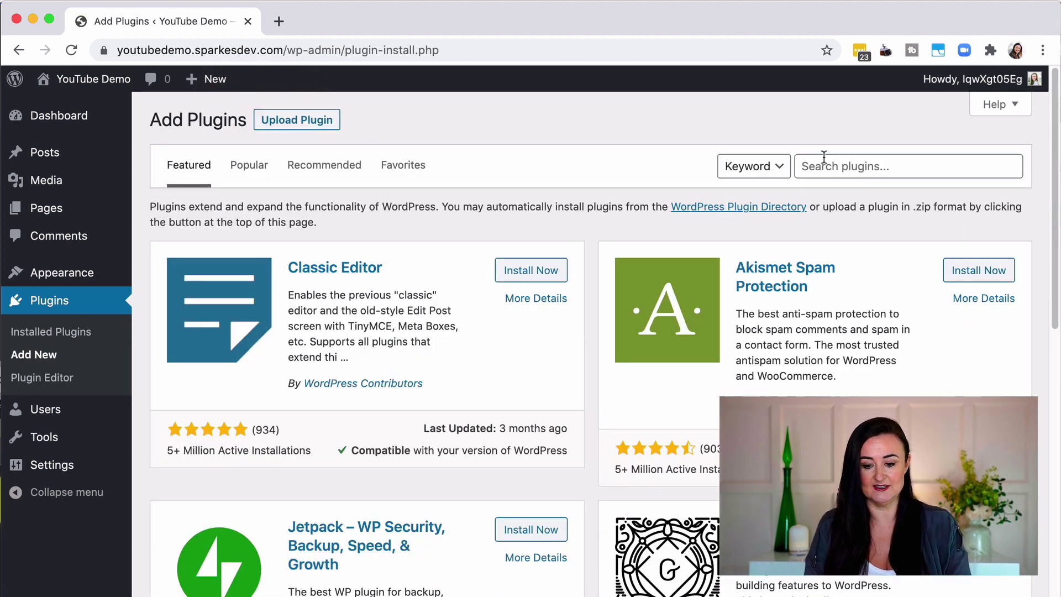
Search the plugins for "elementor", then install and activate Elementor Website Builder.
left_click(845, 164)
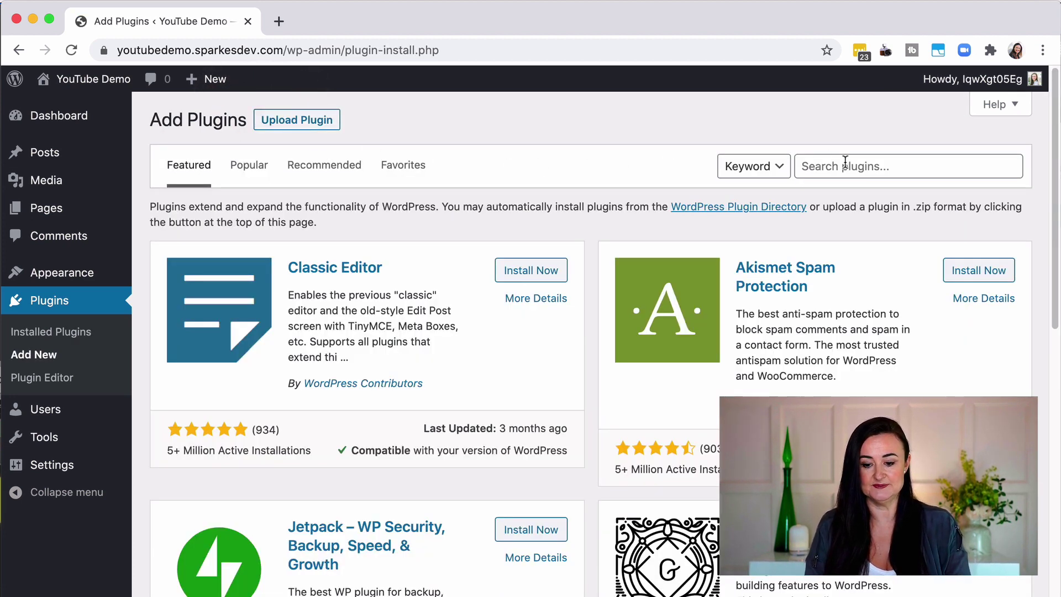
type("elementor")
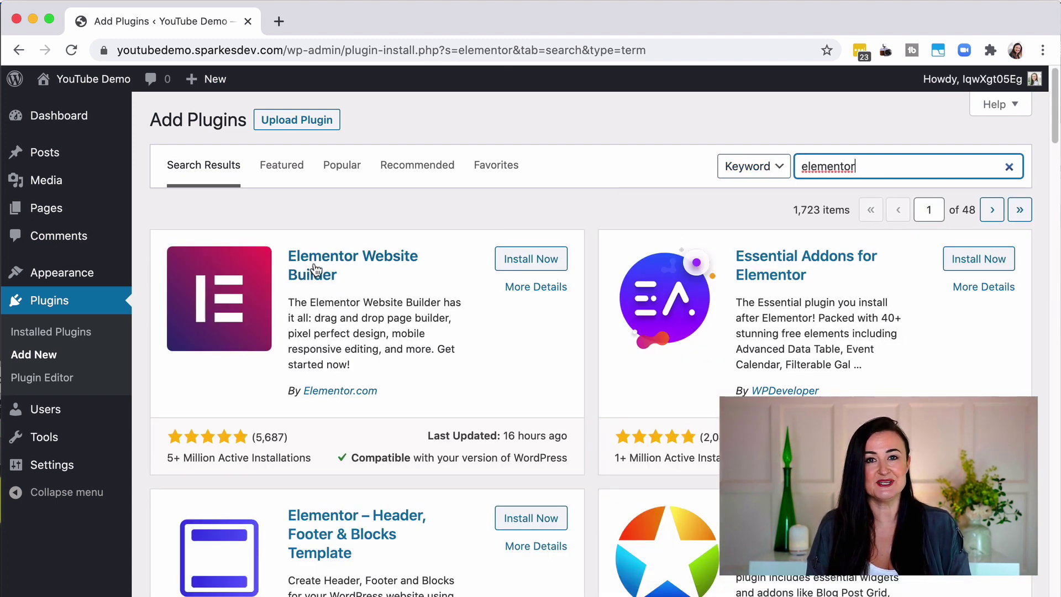
left_click(553, 259)
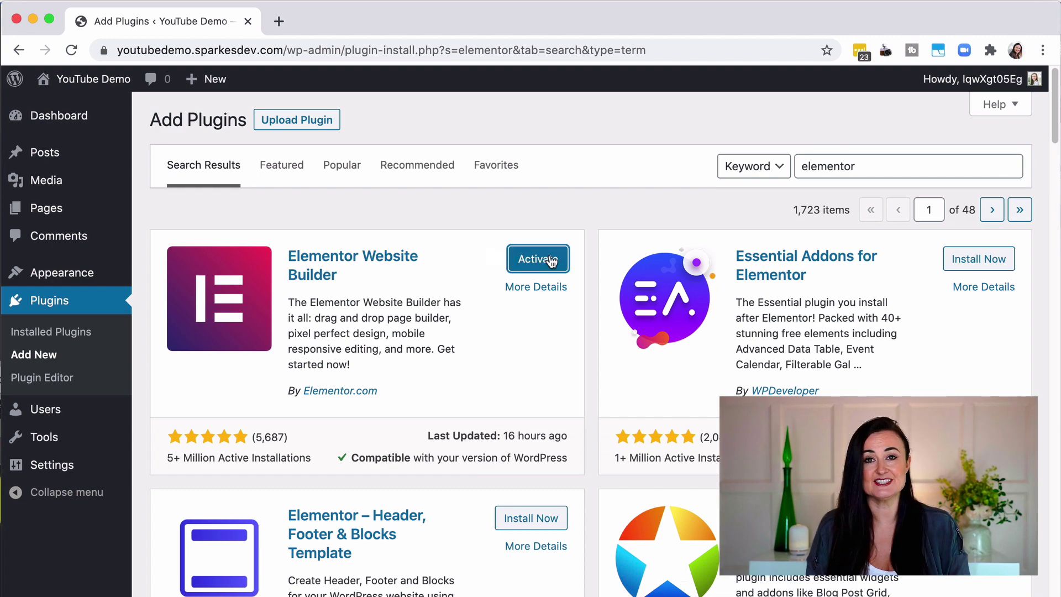
left_click(551, 259)
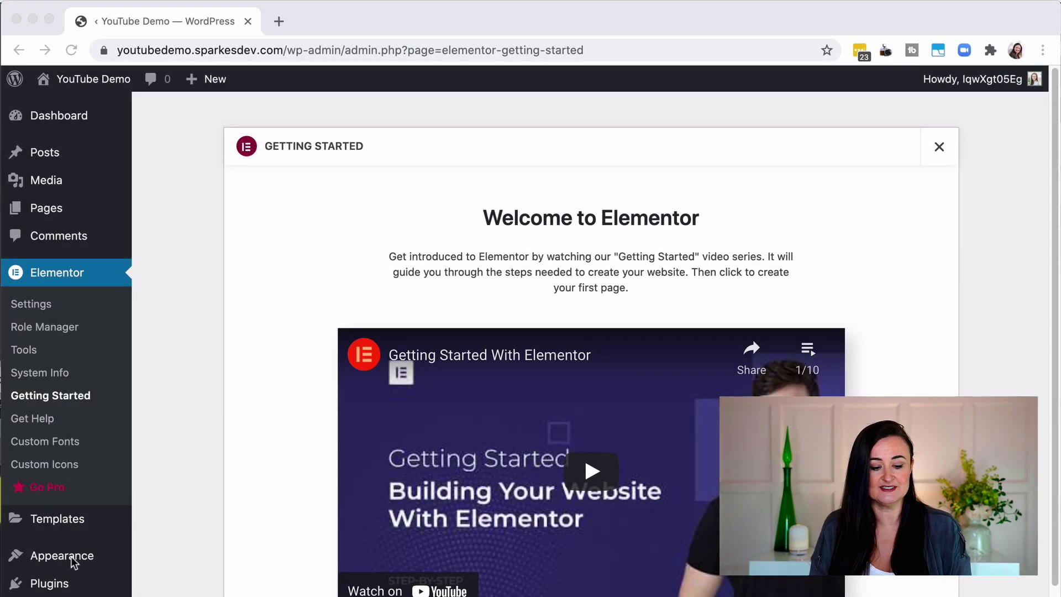
Search the available themes for "hello", install and activate Hello Elementor, and open the live site.
left_click(71, 556)
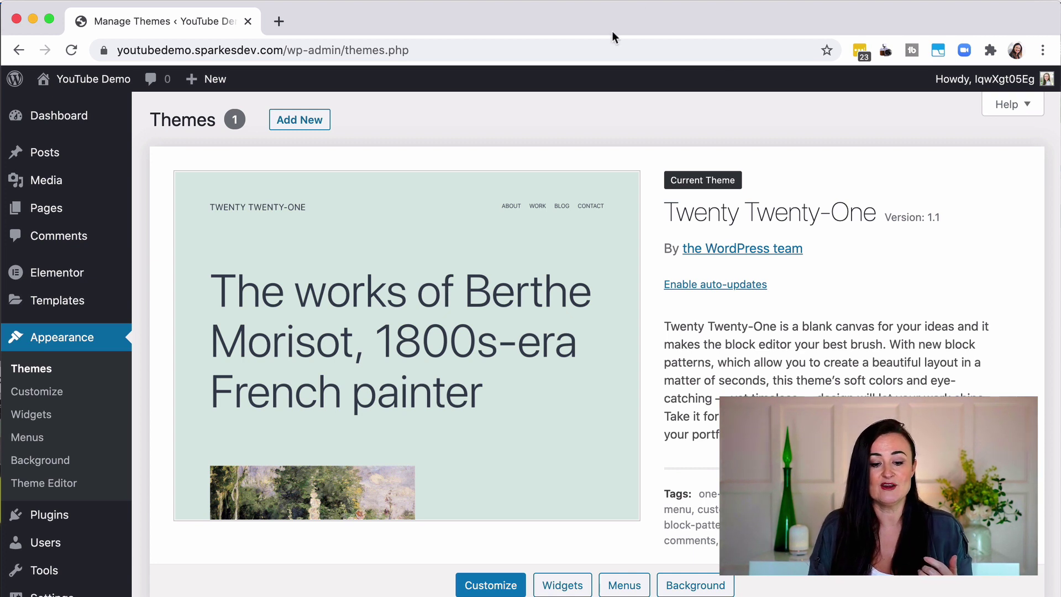
left_click(285, 122)
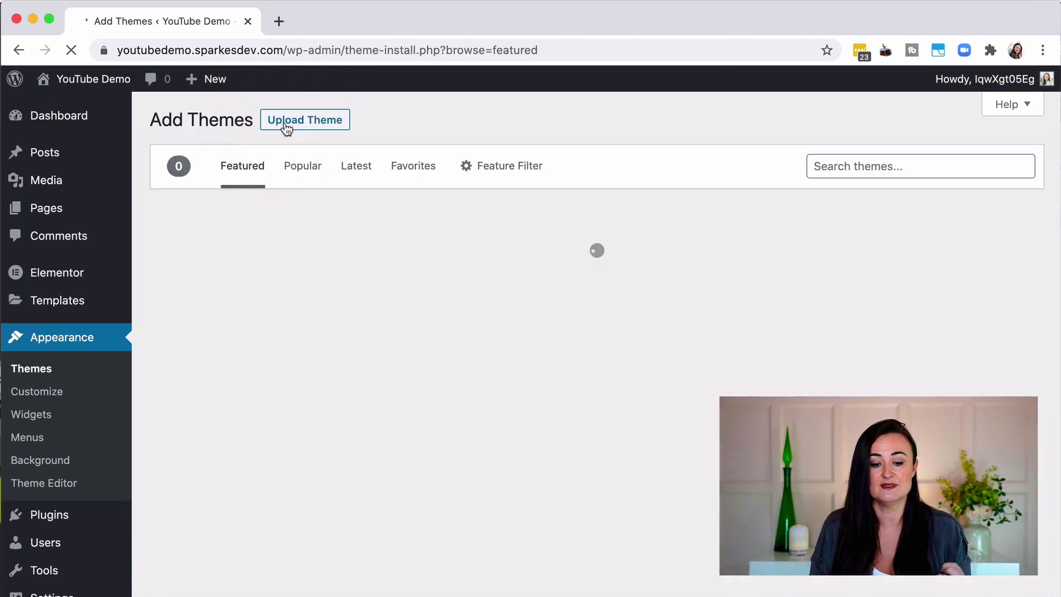
left_click(844, 161)
type("hello")
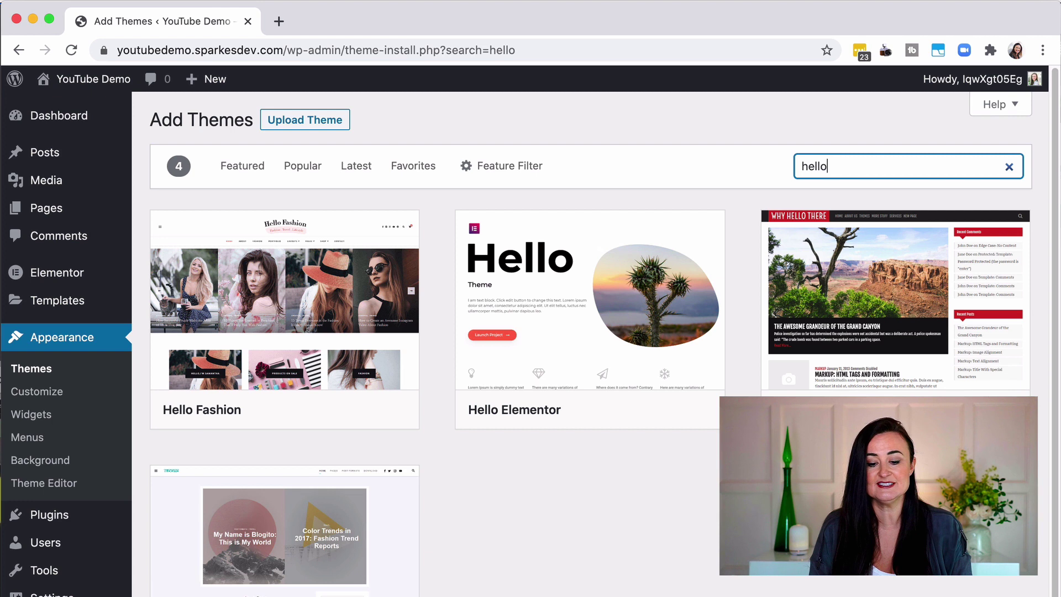
mouse_move(666, 277)
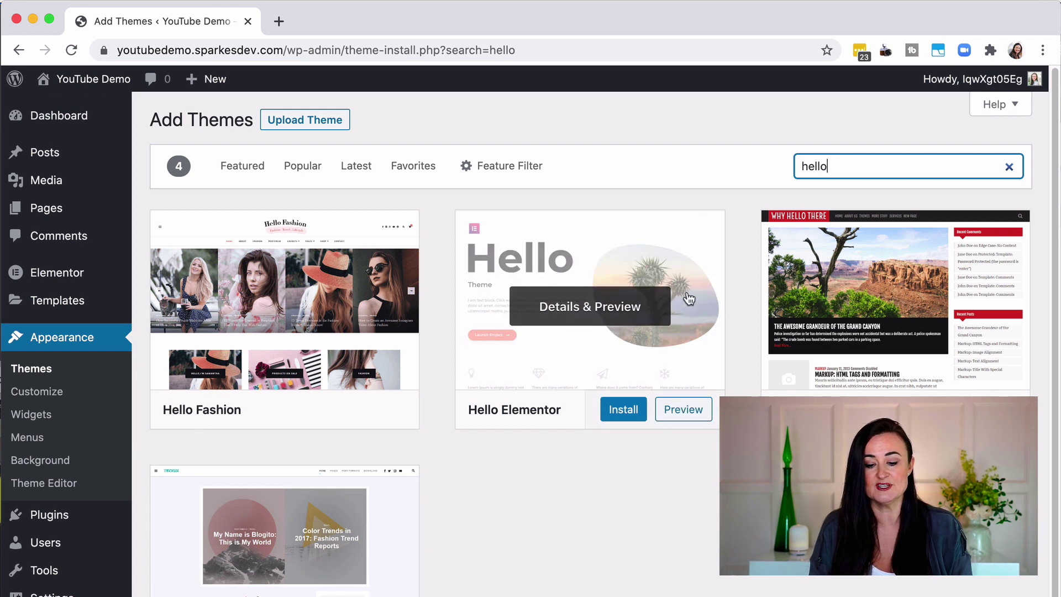
left_click(626, 410)
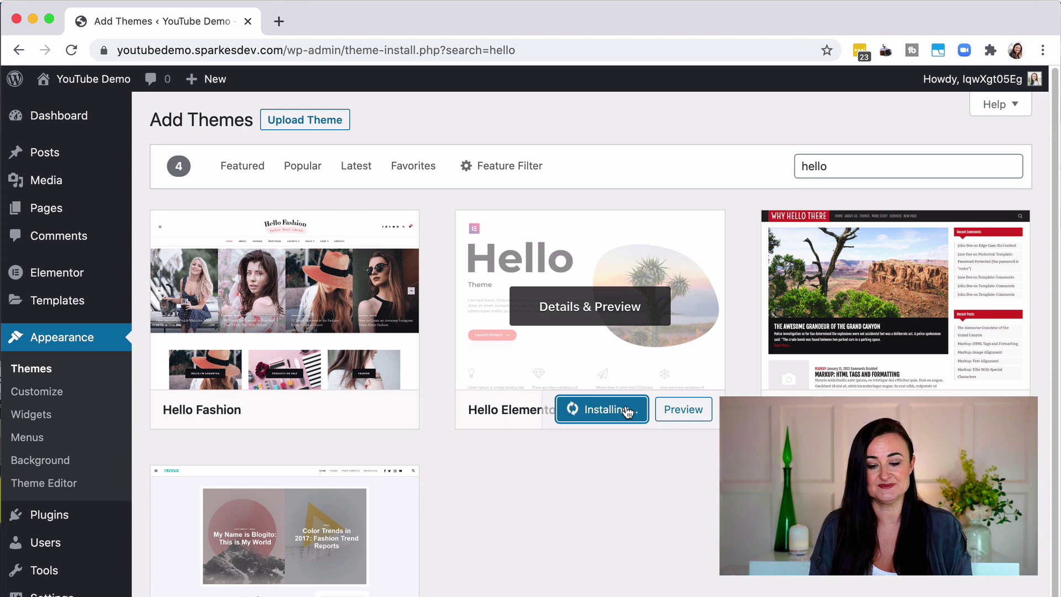
left_click(610, 411)
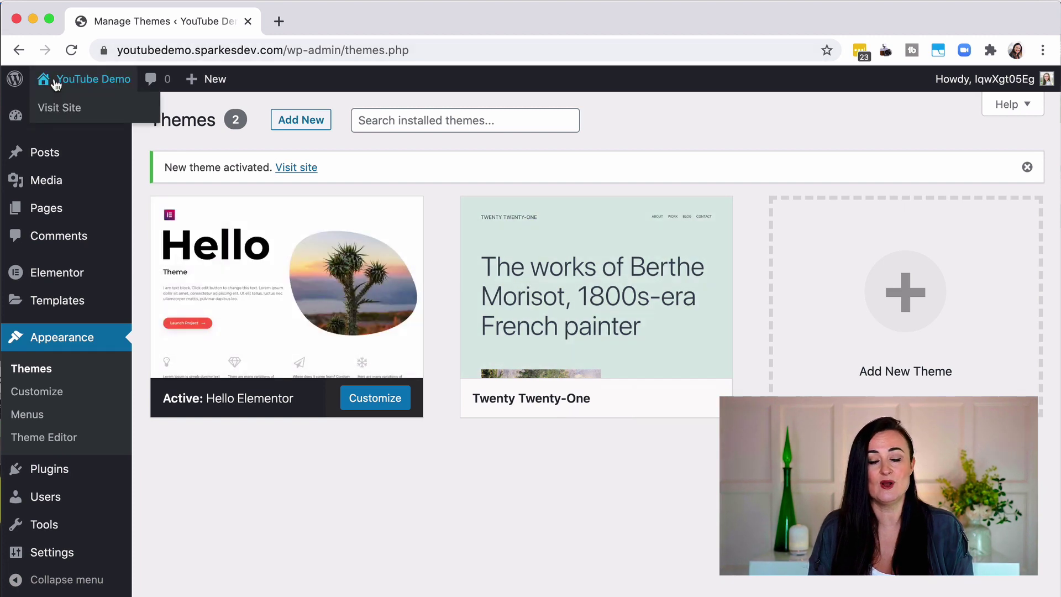
left_click(55, 83)
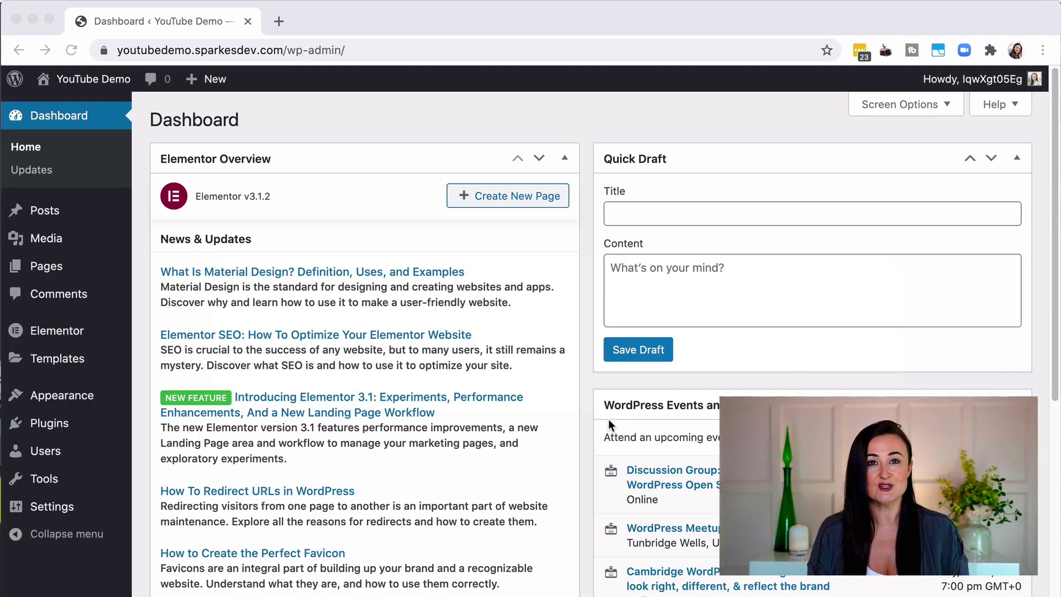
Create a new page titled "Home" and publish it.
left_click(54, 268)
left_click(54, 269)
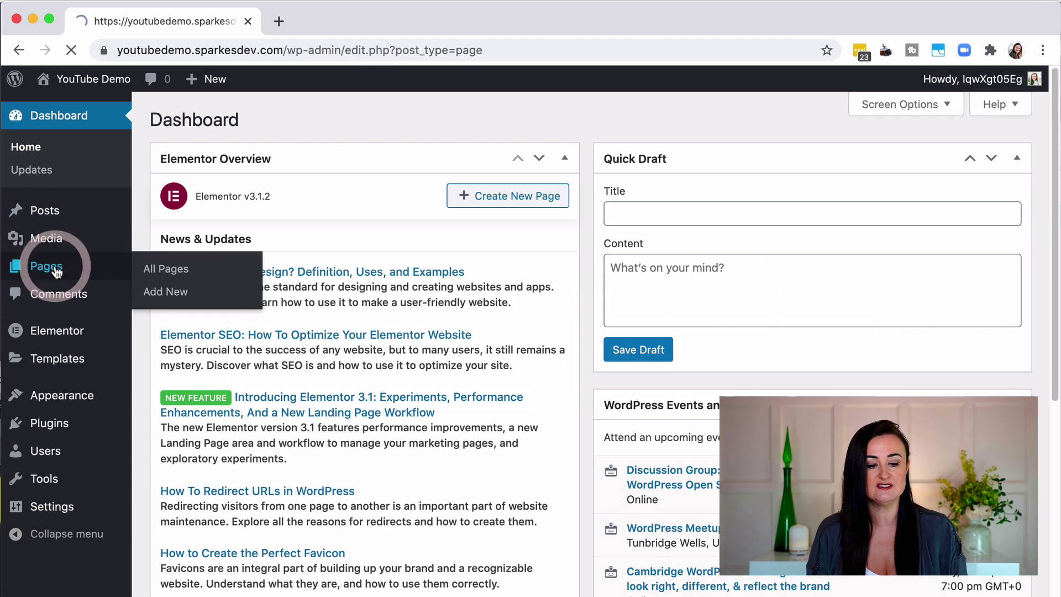
left_click(242, 126)
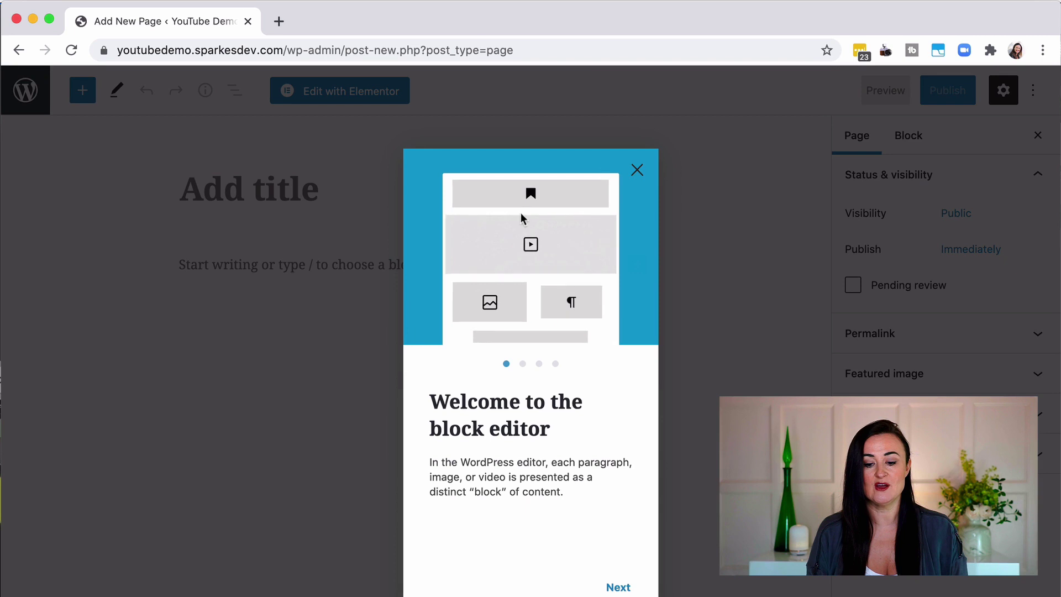
left_click(636, 169)
left_click(347, 174)
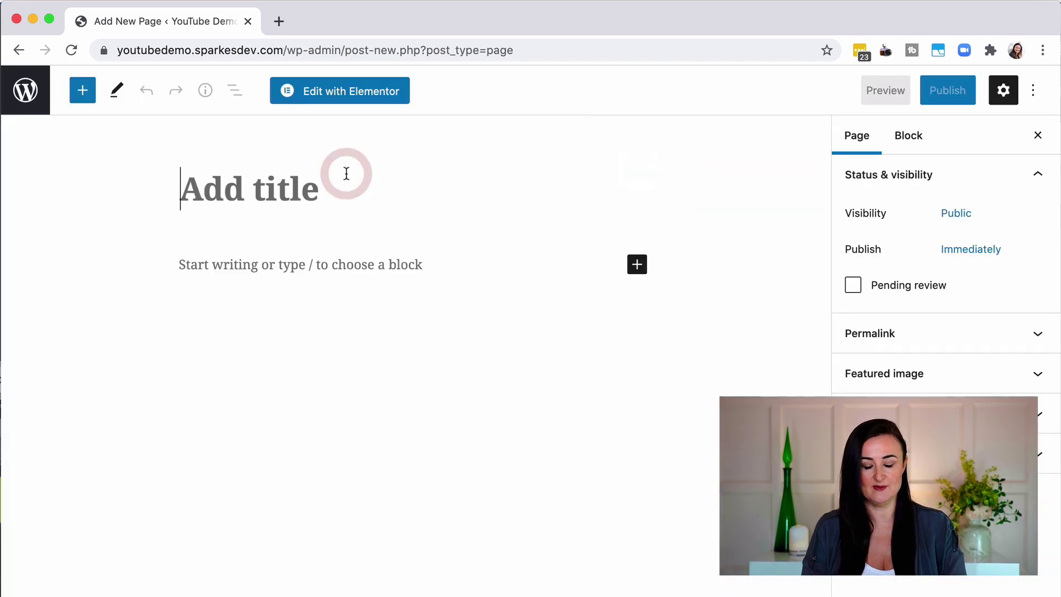
type("Home")
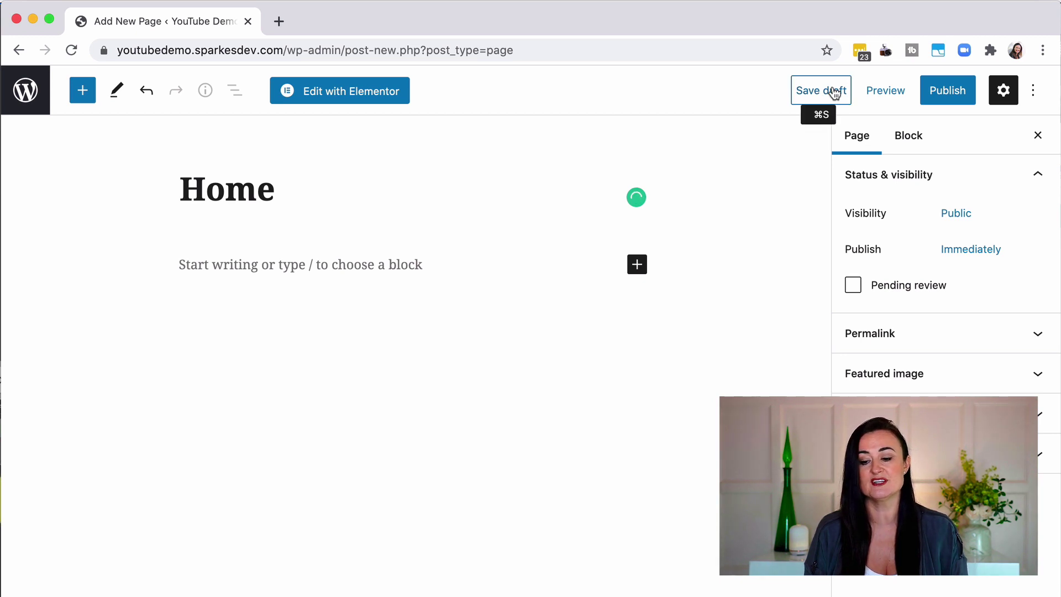
left_click(964, 99)
left_click(891, 100)
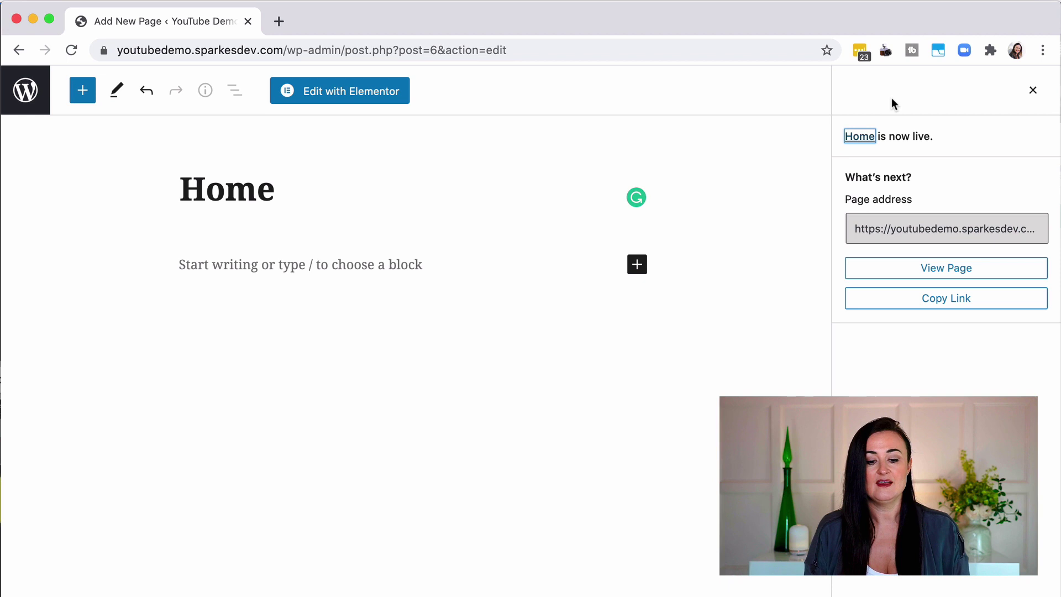
Open the Home page in the Elementor editor and add a new single-column section.
left_click(336, 100)
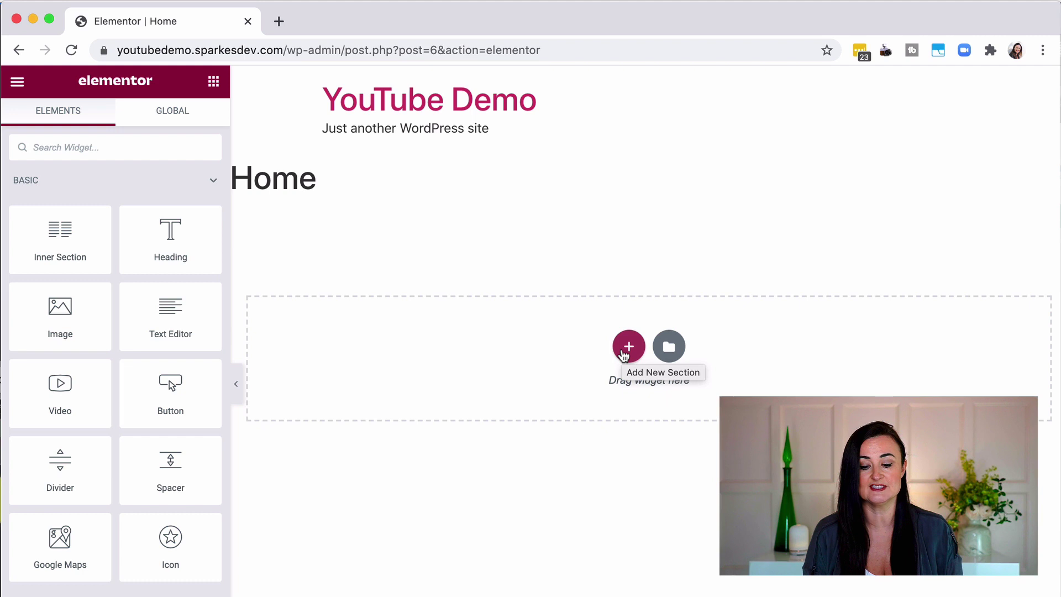
left_click(625, 354)
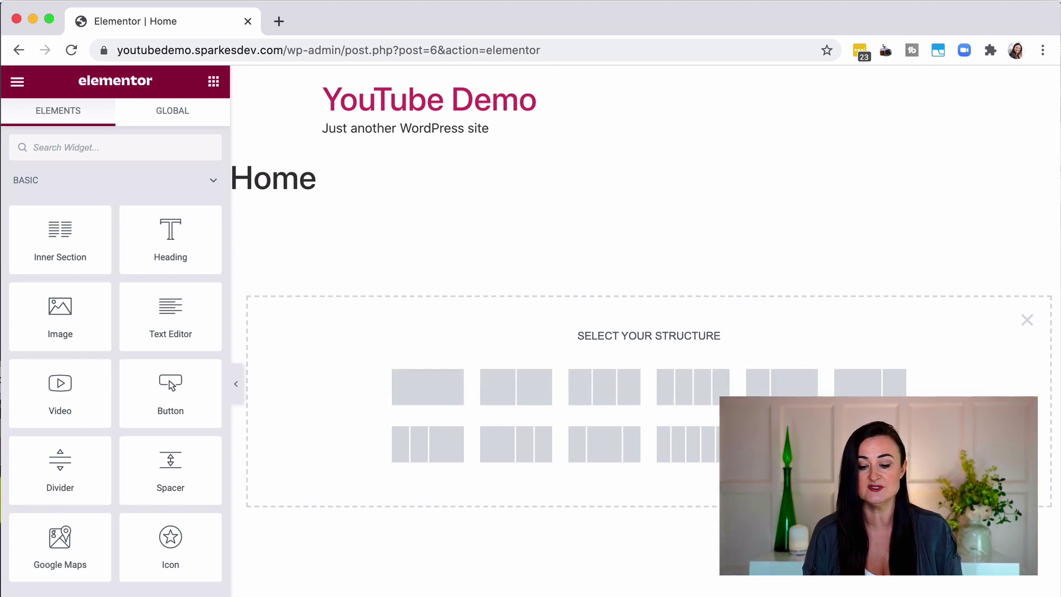
left_click(423, 398)
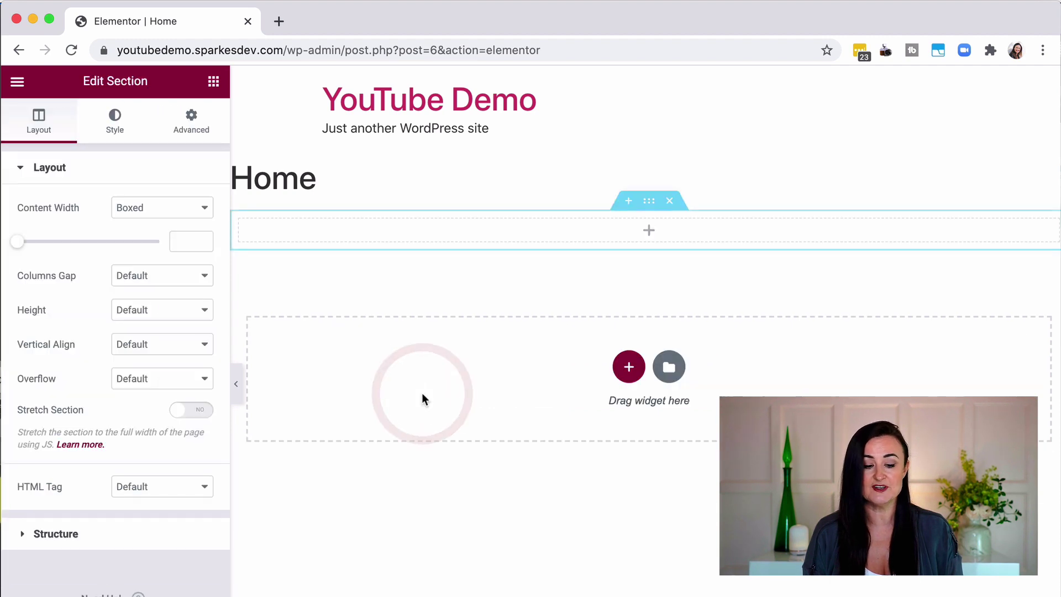
Place a Heading widget in the empty section and a Text Editor widget beneath it.
left_click(213, 83)
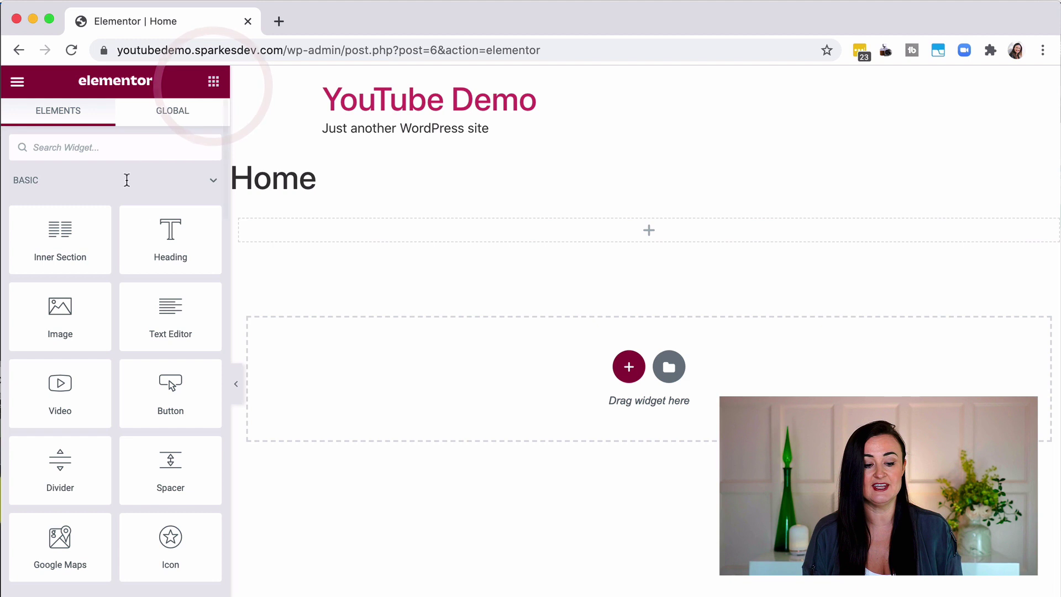
left_click(70, 249)
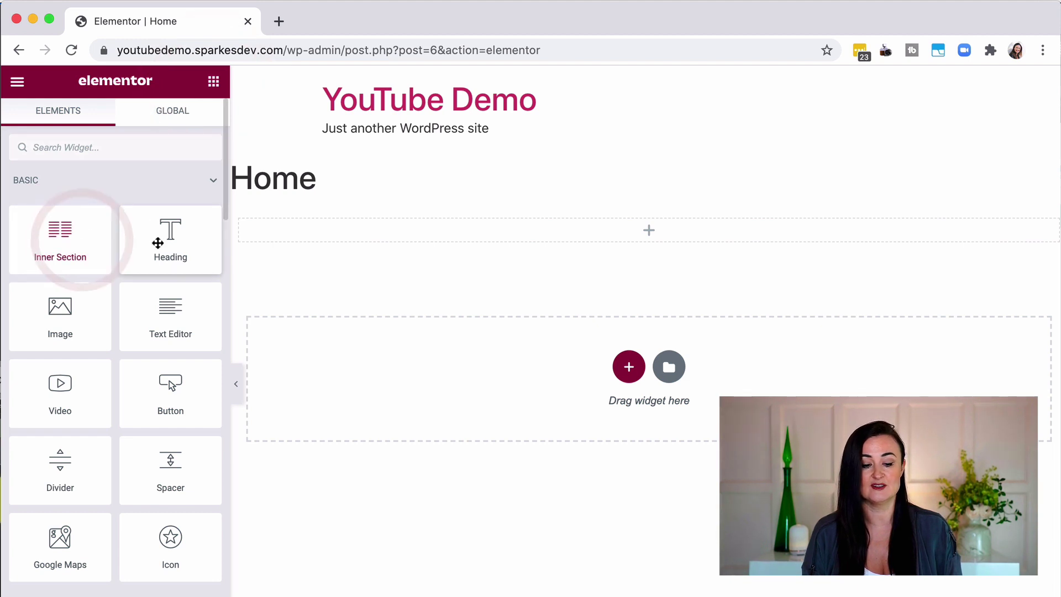
left_click_drag(159, 240, 326, 237)
left_click_drag(514, 242, 602, 227)
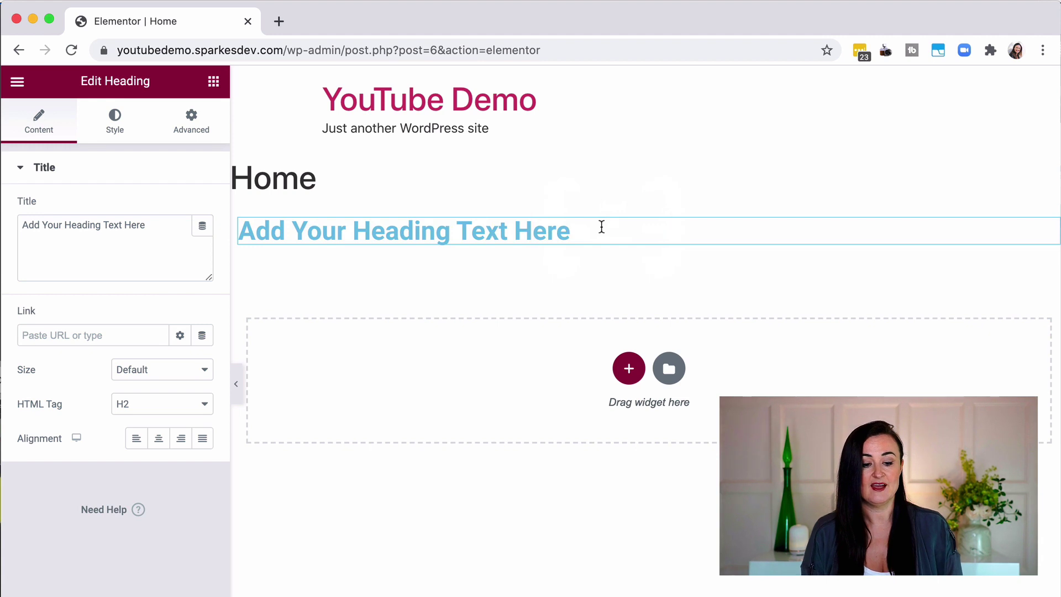
left_click(215, 94)
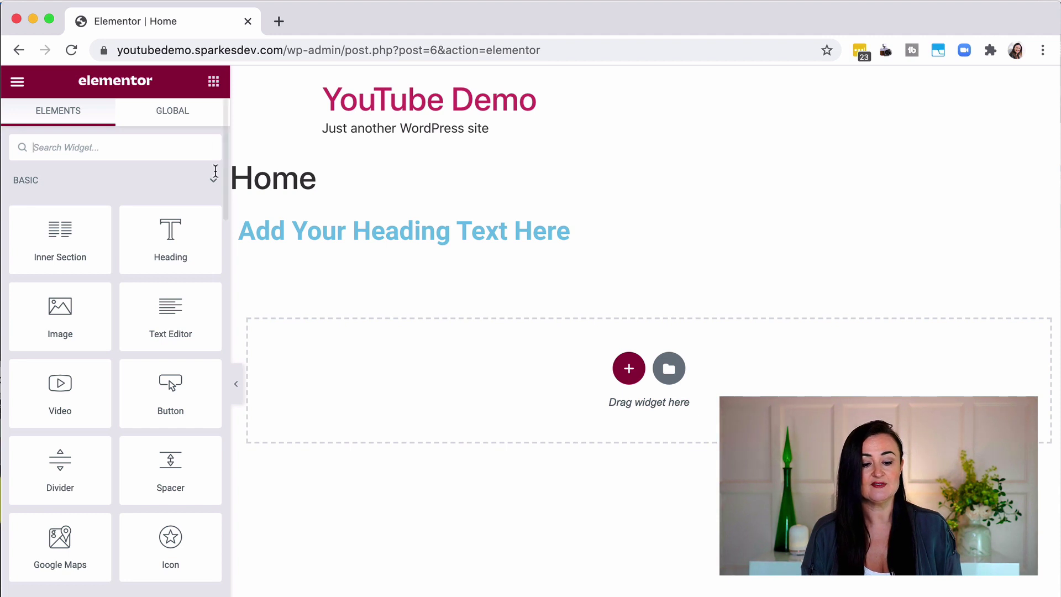
left_click_drag(159, 310, 369, 237)
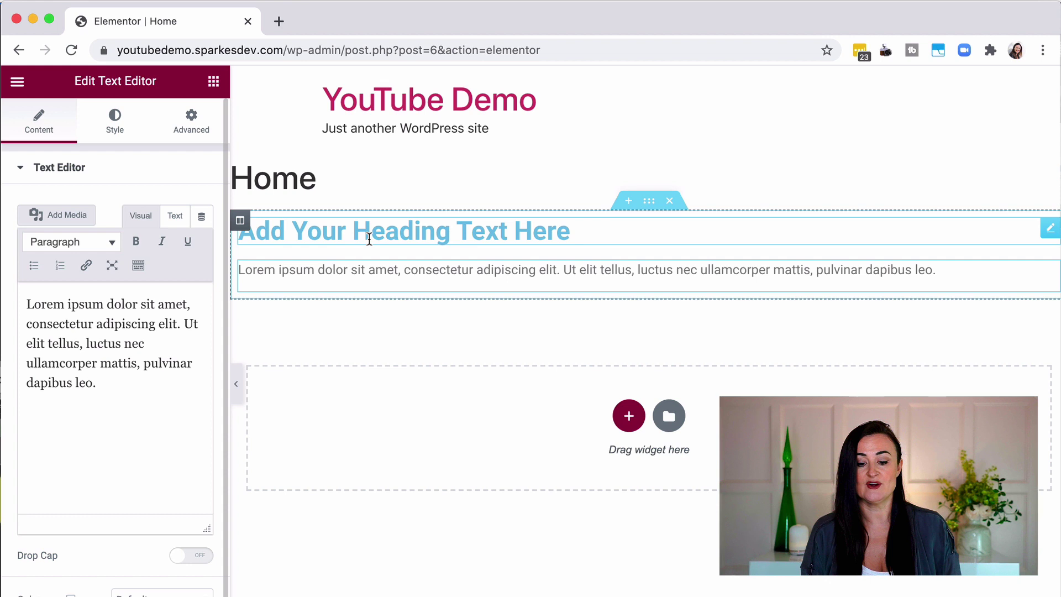
Insert an empty section area above the heading section and look through the Basic and Pro widgets.
left_click(630, 202)
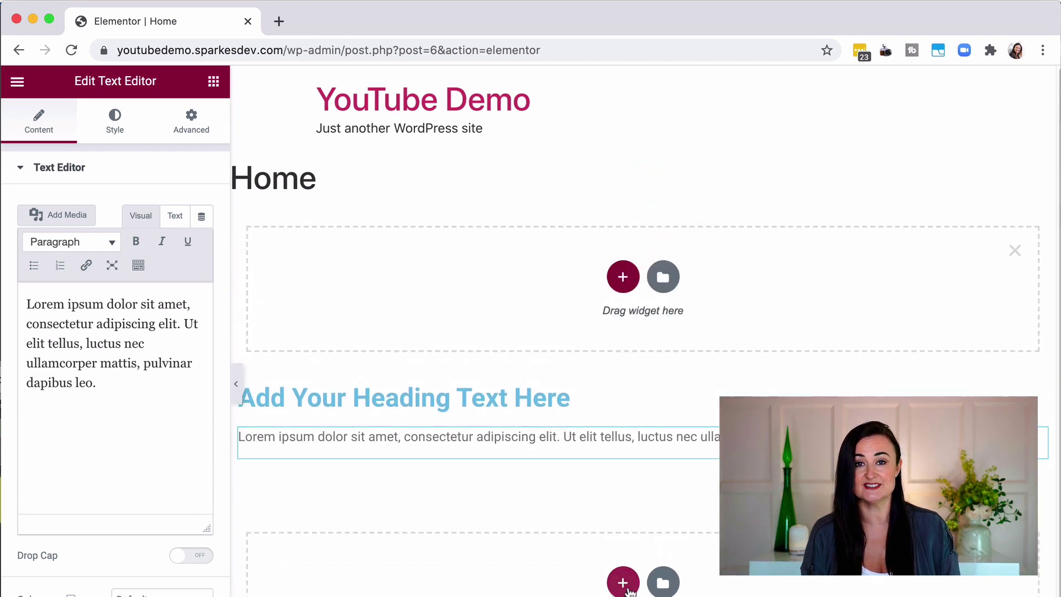
left_click(213, 81)
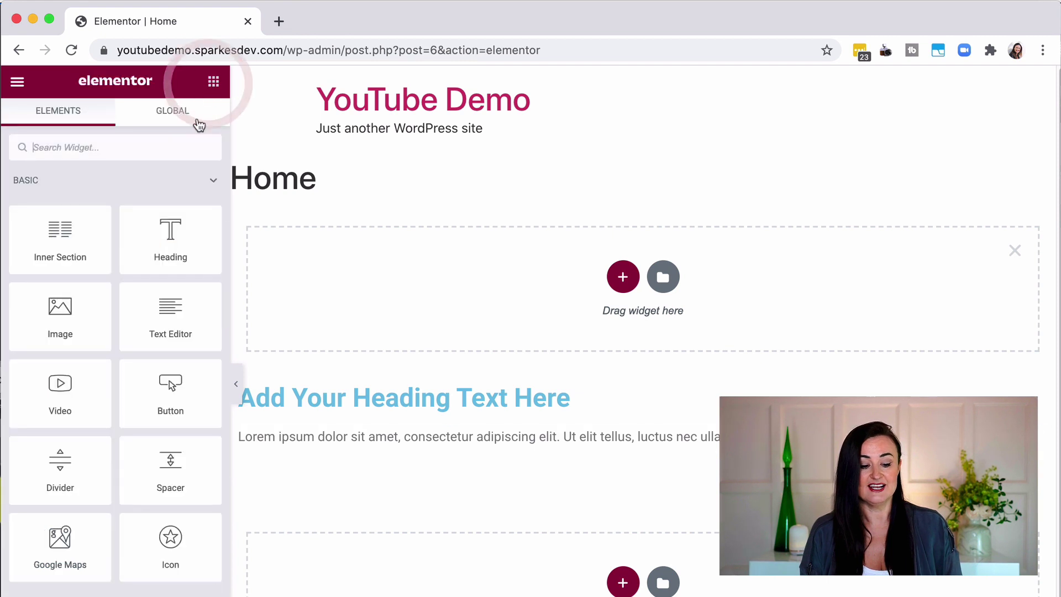
scroll(78, 472, "down", 3)
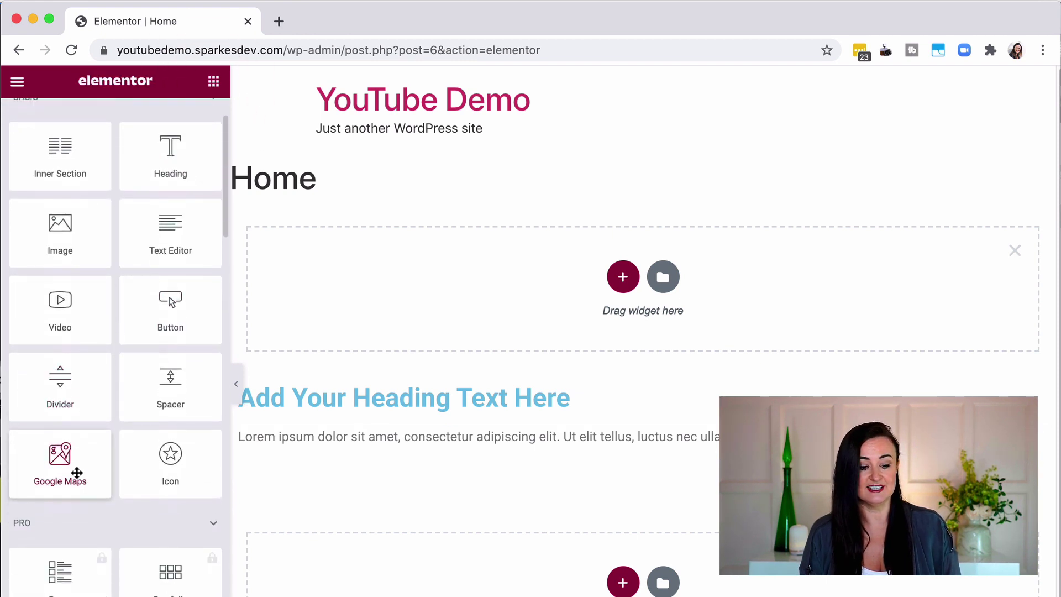
scroll(143, 523, "down", 3)
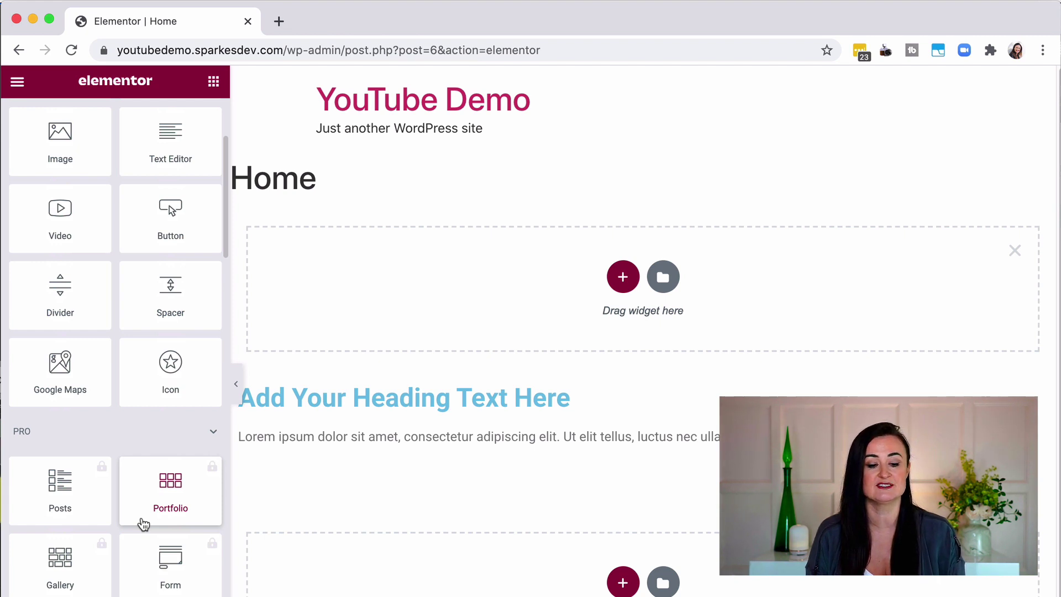
scroll(114, 349, "up", 4)
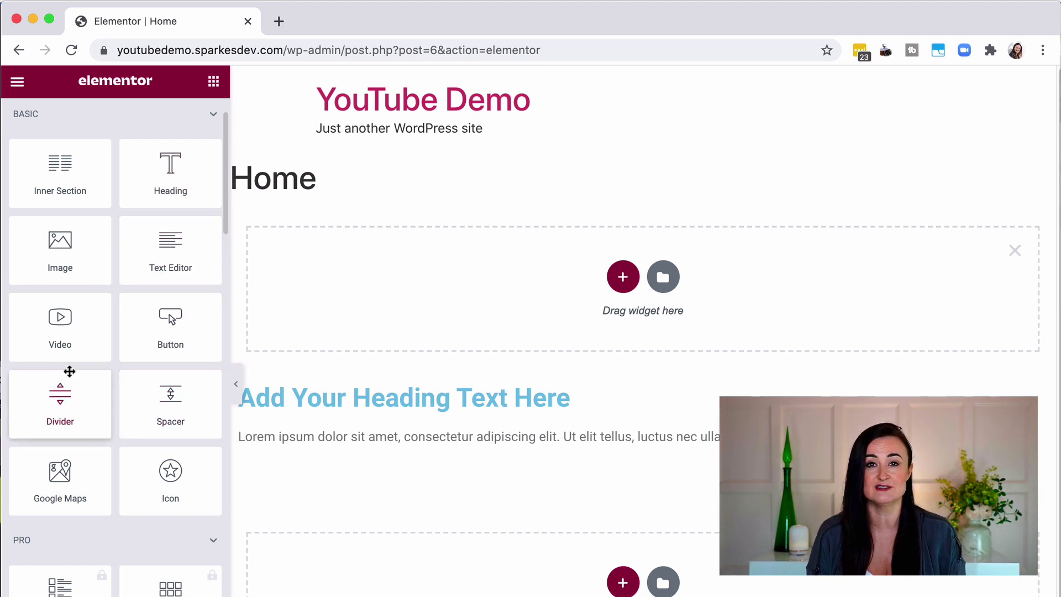
scroll(36, 446, "down", 4)
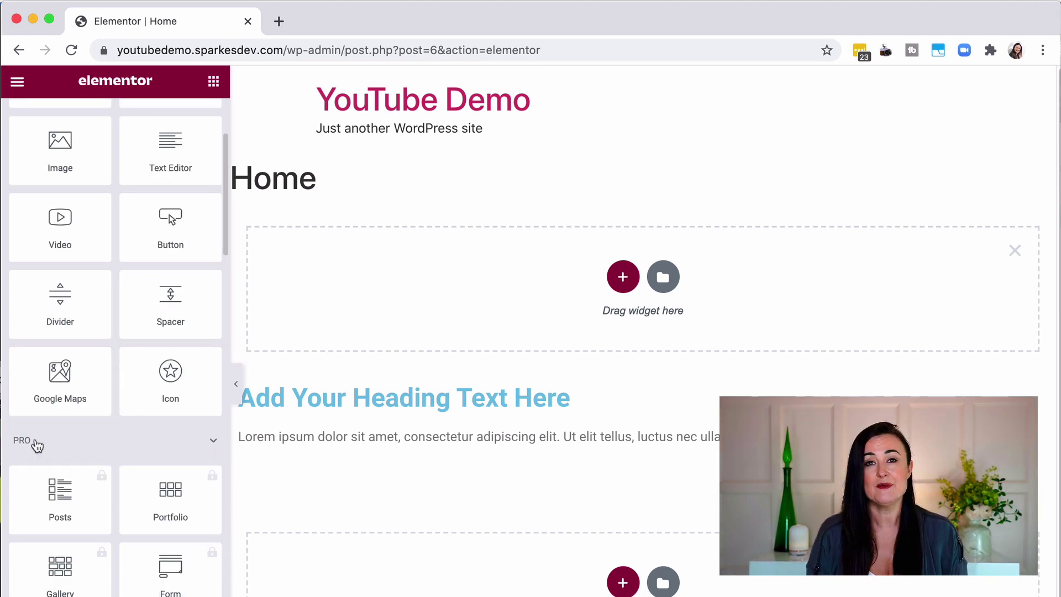
Look over the Pro widgets, from Posts and Portfolio to Price List and Price Table.
scroll(37, 445, "down", 1)
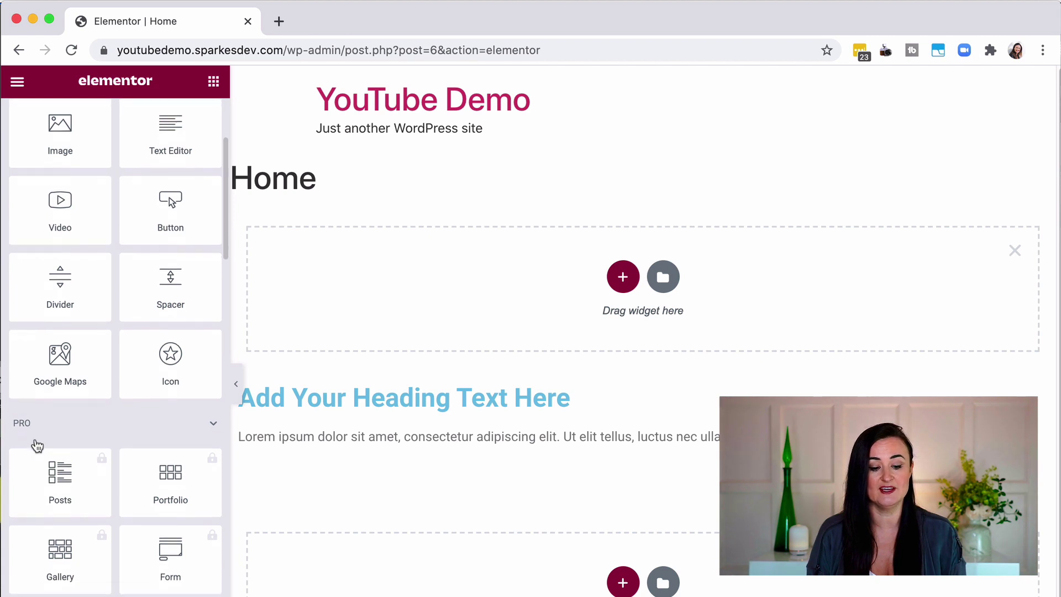
scroll(42, 425, "down", 10)
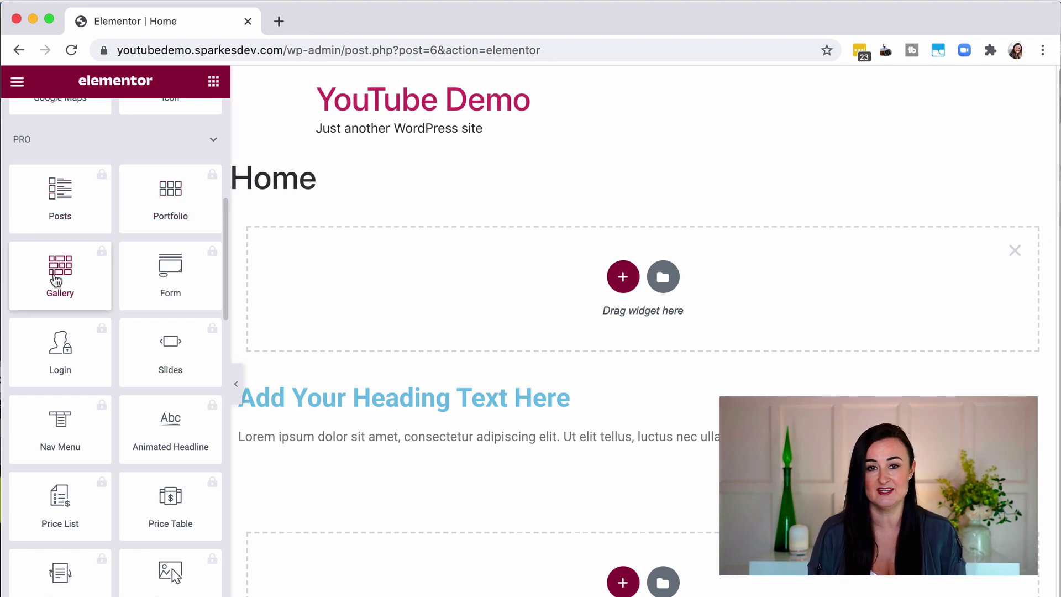
scroll(55, 279, "up", 15)
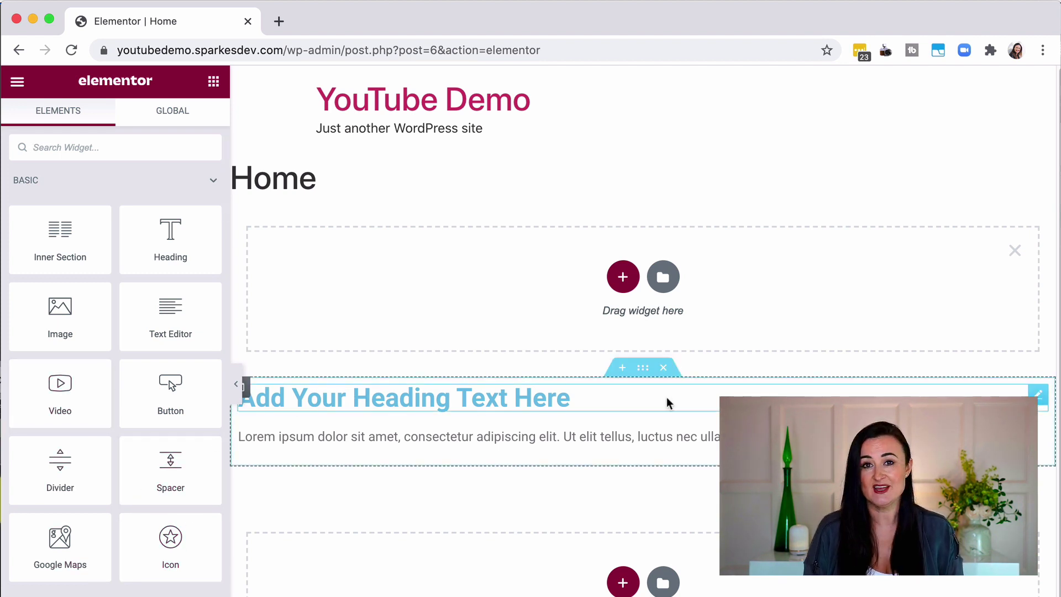
Compare the content settings of the Heading widget and the Text Editor widget on the page.
left_click(1038, 393)
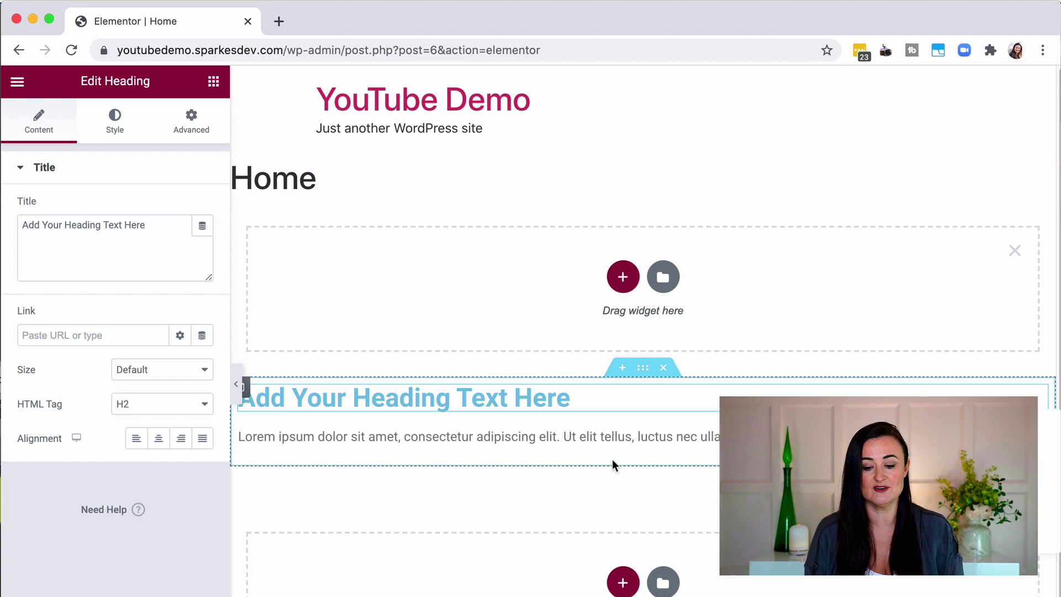
left_click(668, 435)
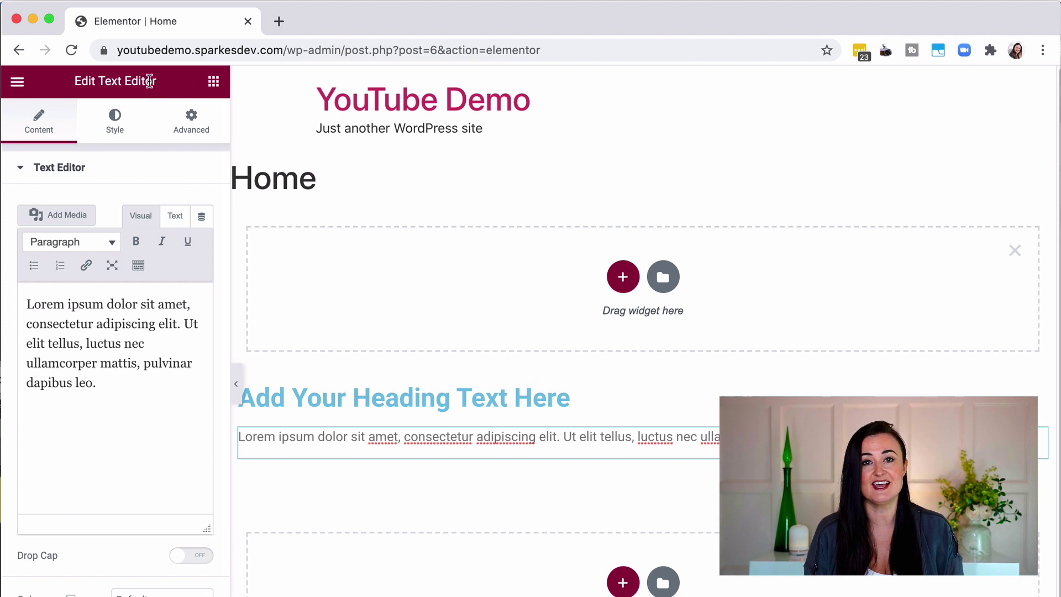
left_click(386, 397)
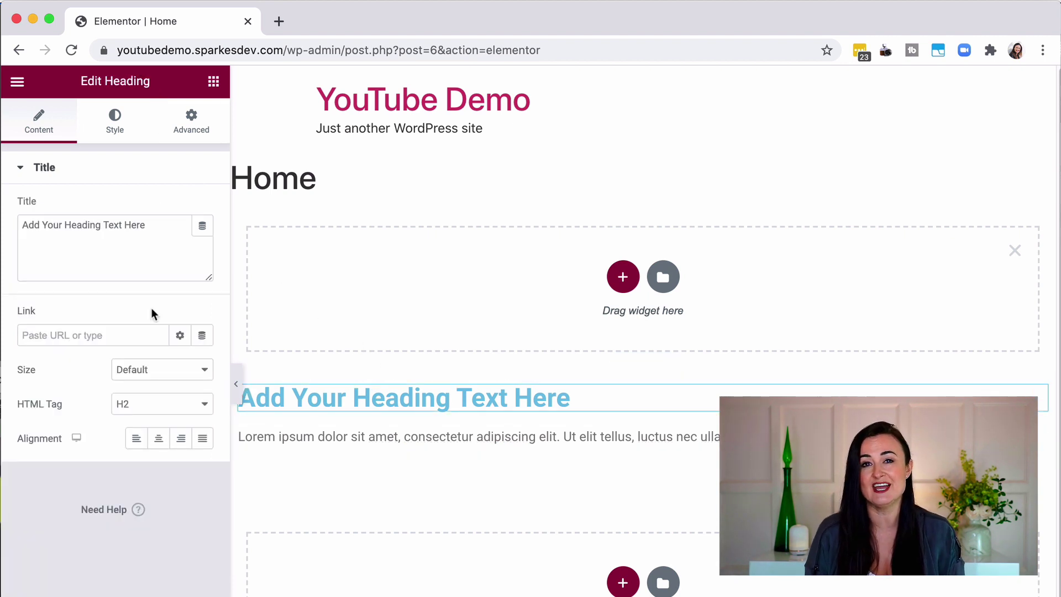
Change the heading's text color to a dark, muted teal.
left_click(118, 121)
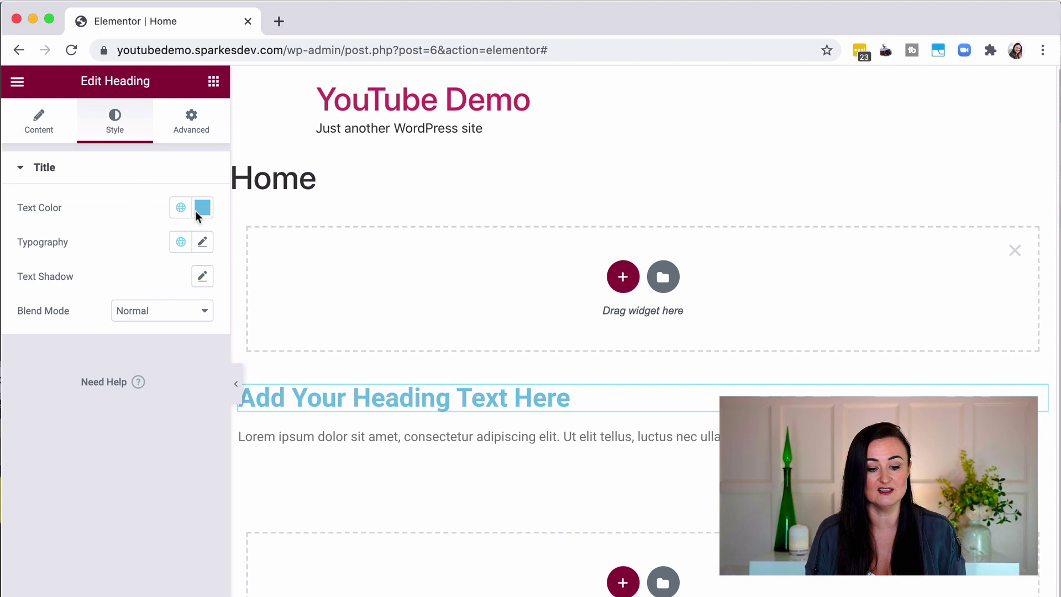
left_click(202, 208)
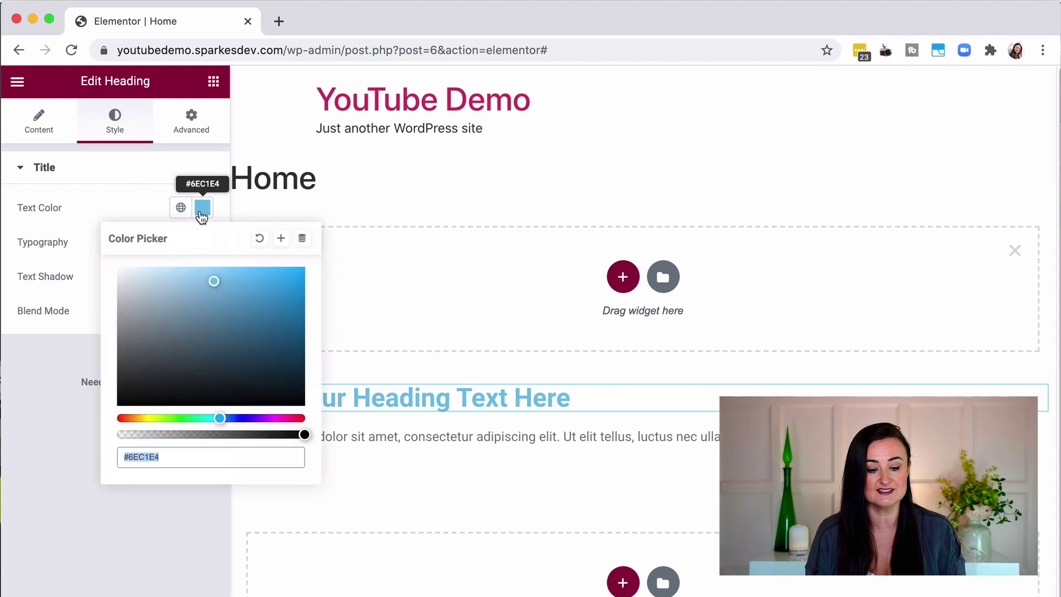
left_click(188, 337)
left_click(136, 181)
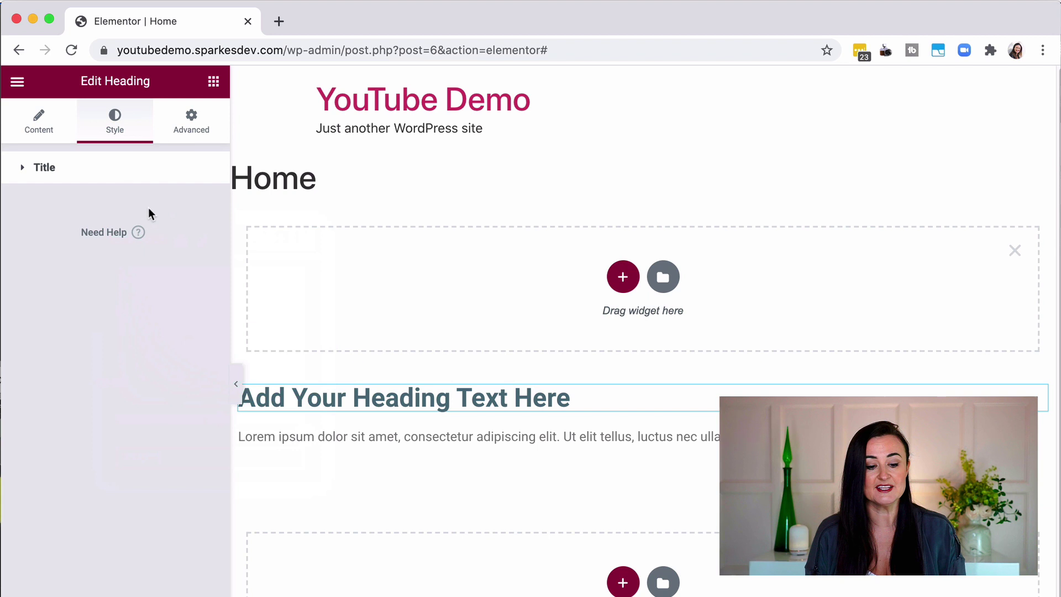
left_click(132, 136)
left_click(109, 165)
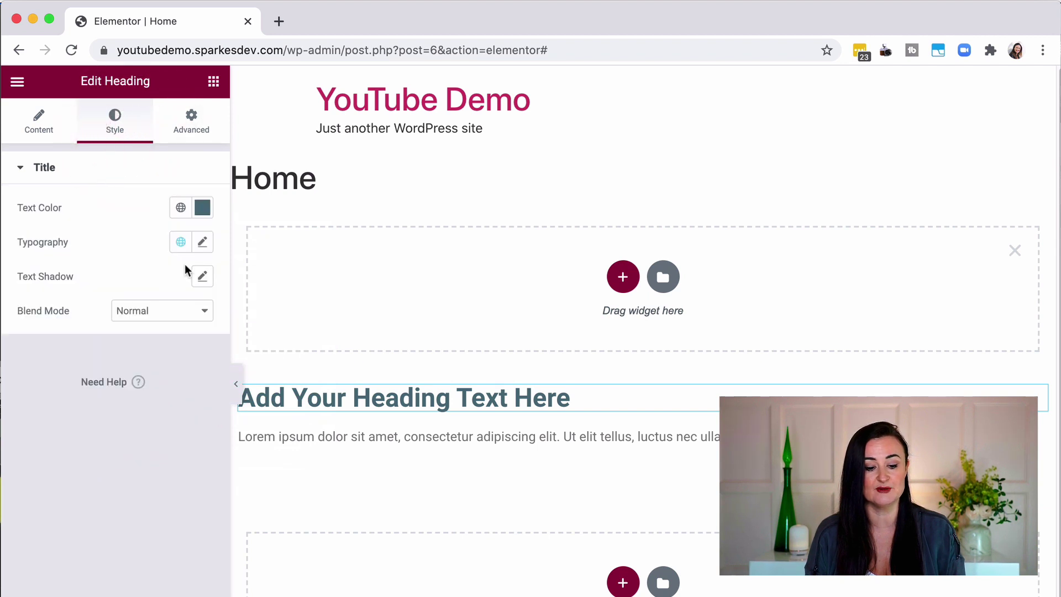
Set the heading's font family to Roboto Slab.
left_click(202, 254)
left_click(166, 319)
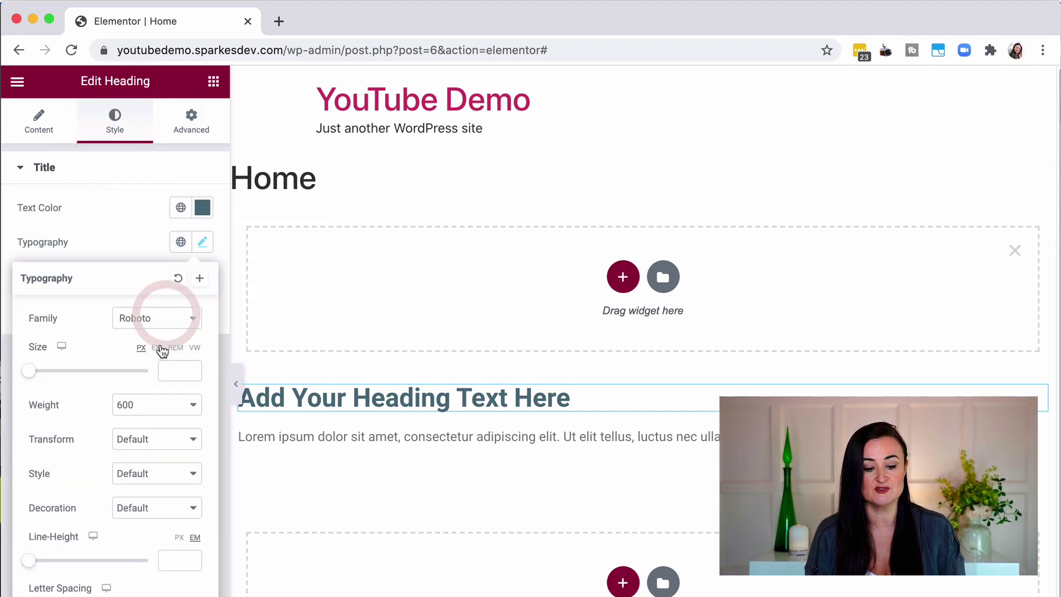
left_click(138, 327)
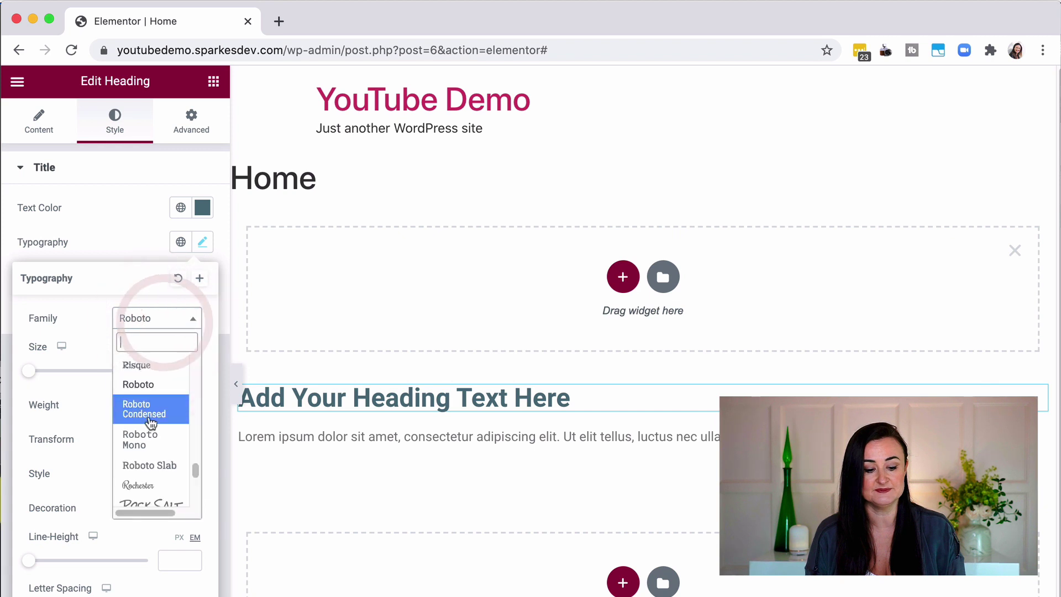
left_click(152, 465)
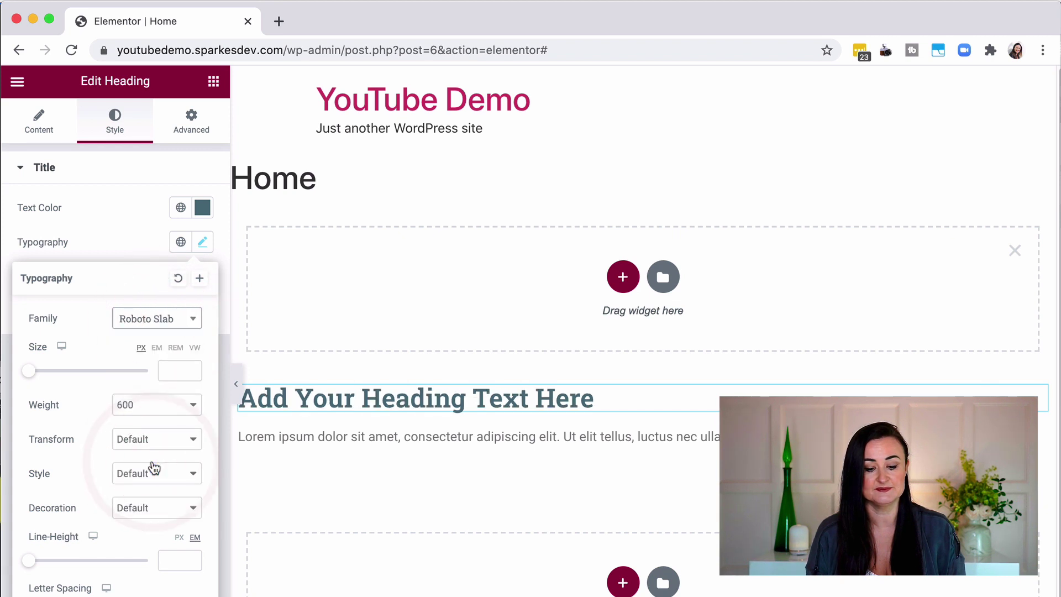
left_click(132, 239)
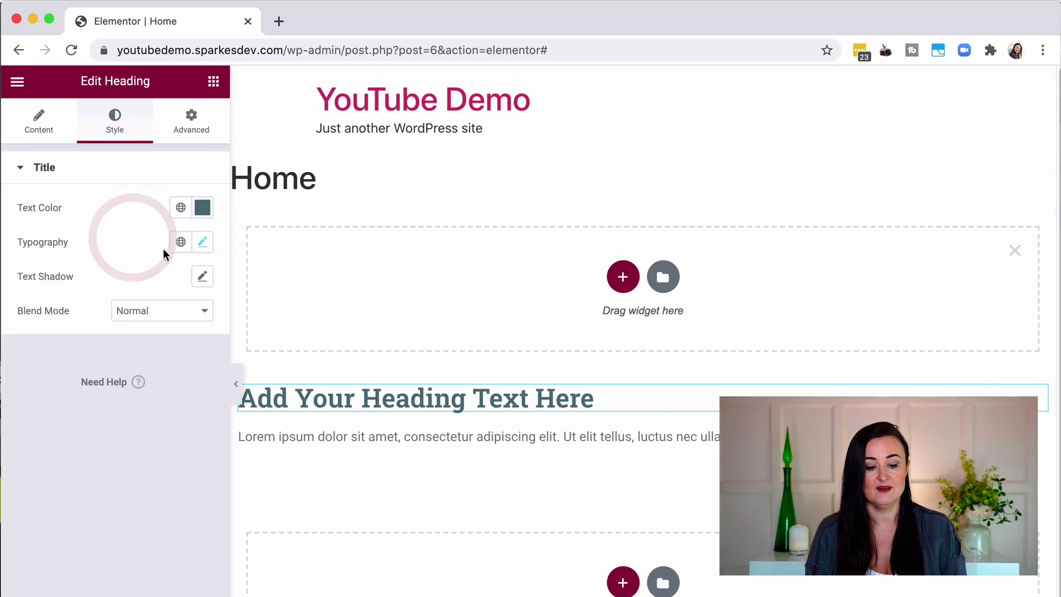
Set the heading's text transform to Uppercase and enlarge its font size until the text wraps onto two lines.
left_click(200, 247)
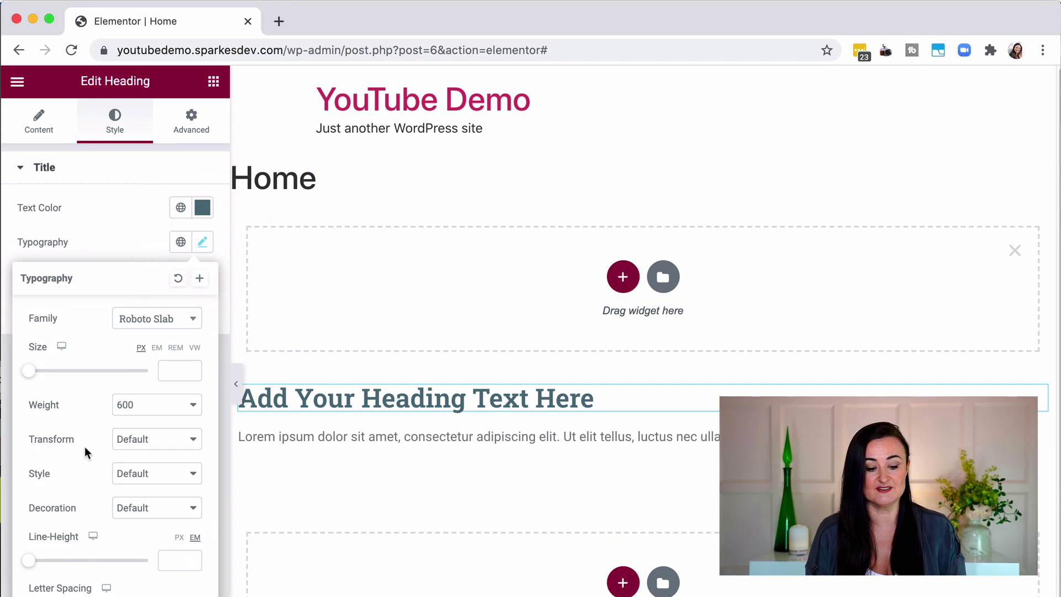
left_click(152, 453)
left_click(148, 450)
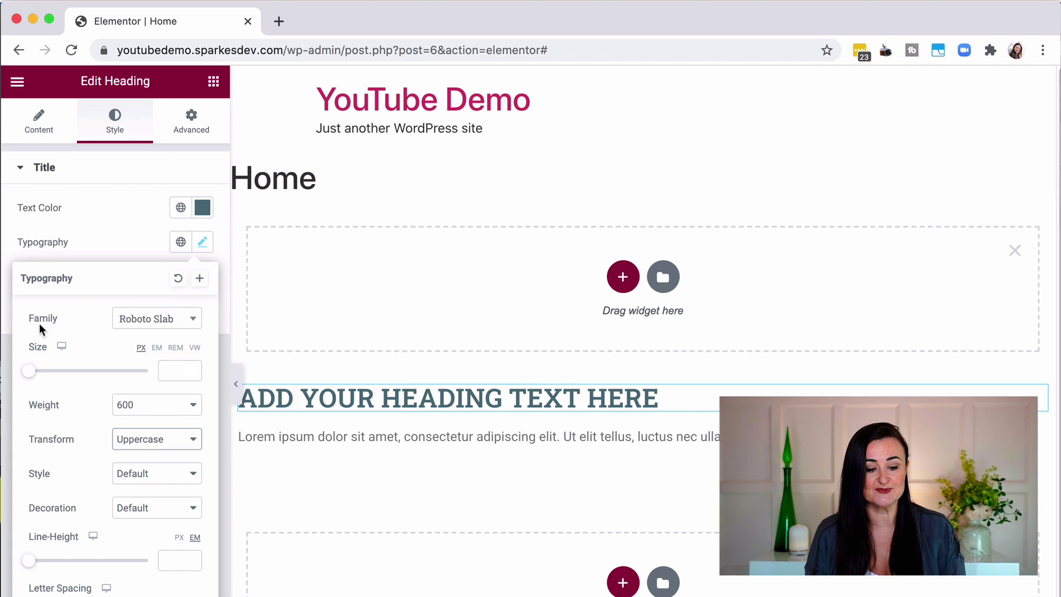
left_click_drag(31, 372, 57, 376)
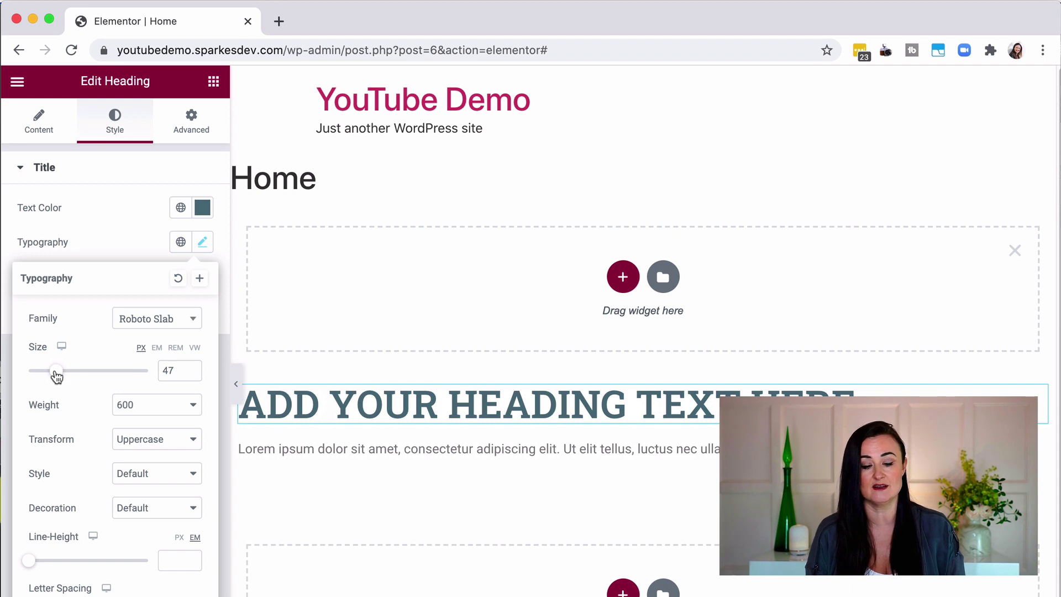
left_click_drag(57, 375, 64, 375)
left_click(116, 220)
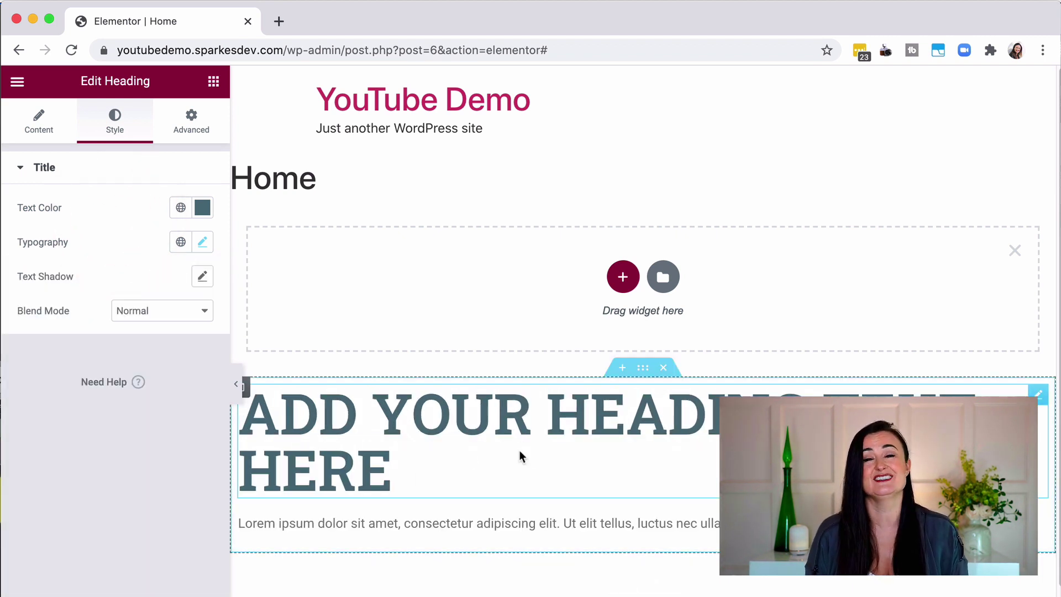
Delete the section holding the heading and text, and open the template library from the empty section area.
left_click(663, 370)
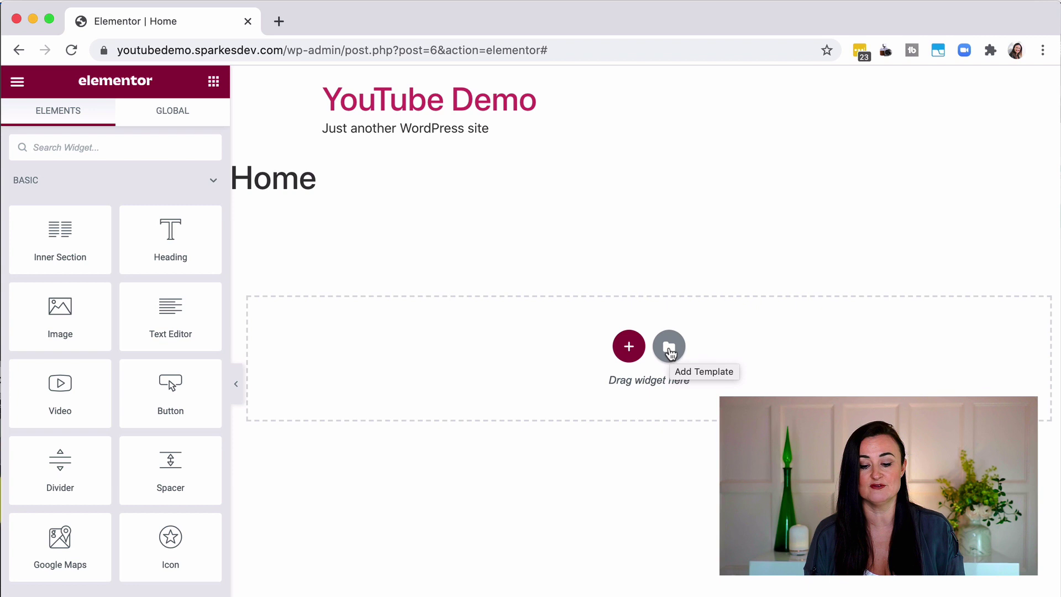
left_click(670, 352)
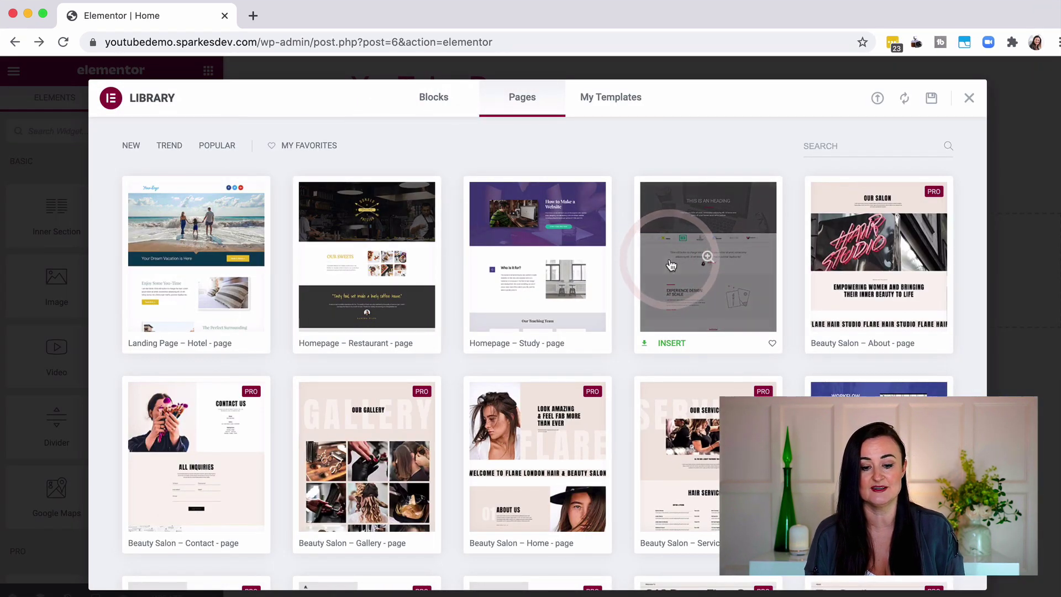
Examine the ready-made blocks and page templates in the library, noting which ones are free and which are Pro.
left_click(438, 100)
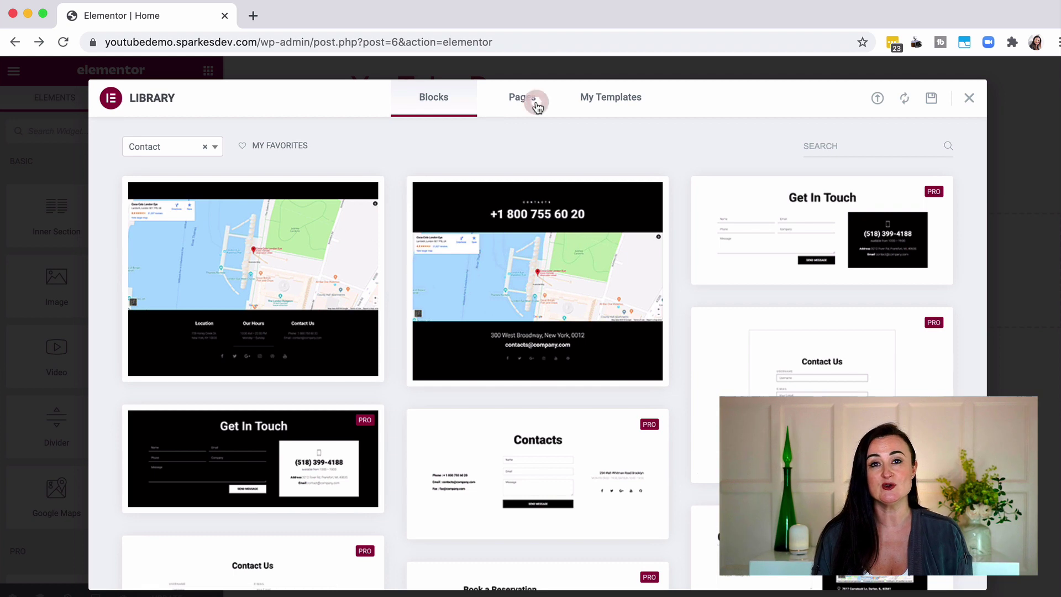
left_click(534, 104)
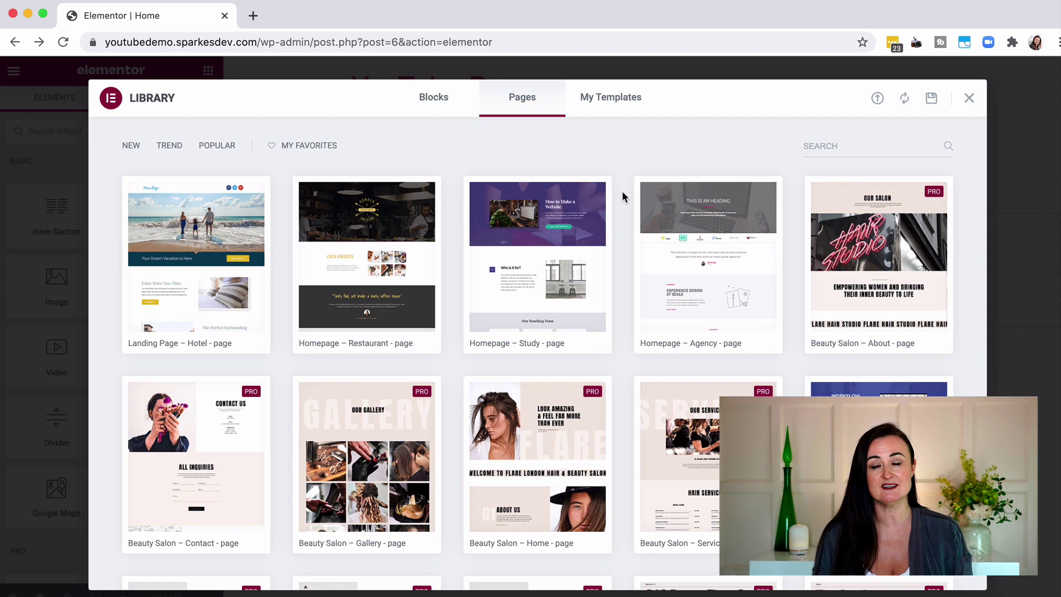
mouse_move(879, 228)
scroll(879, 229, "down", 1)
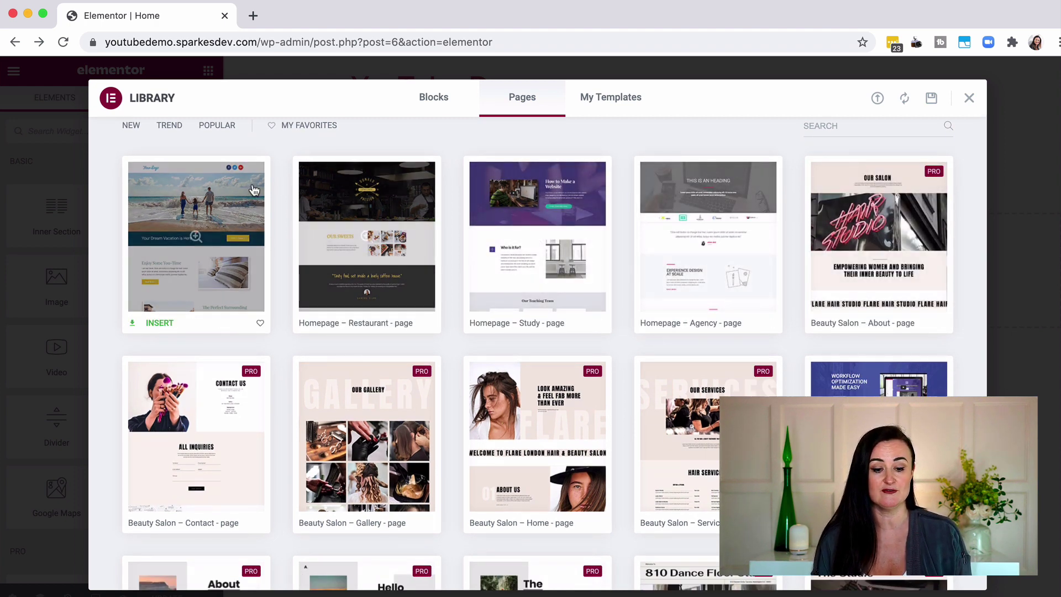
scroll(685, 230, "down", 5)
scroll(683, 231, "down", 12)
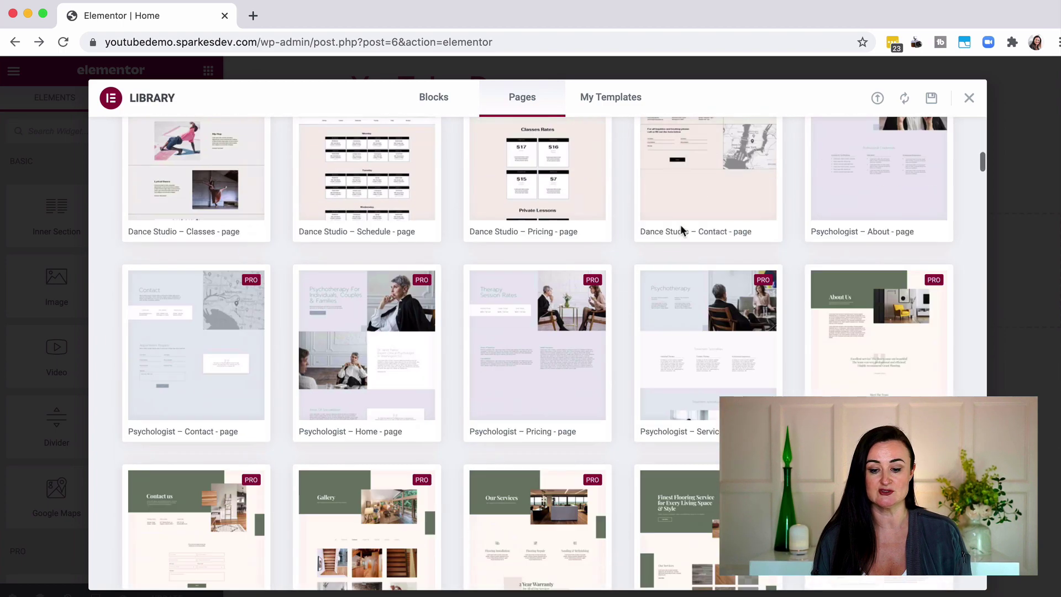
scroll(682, 231, "up", 12)
scroll(682, 231, "up", 5)
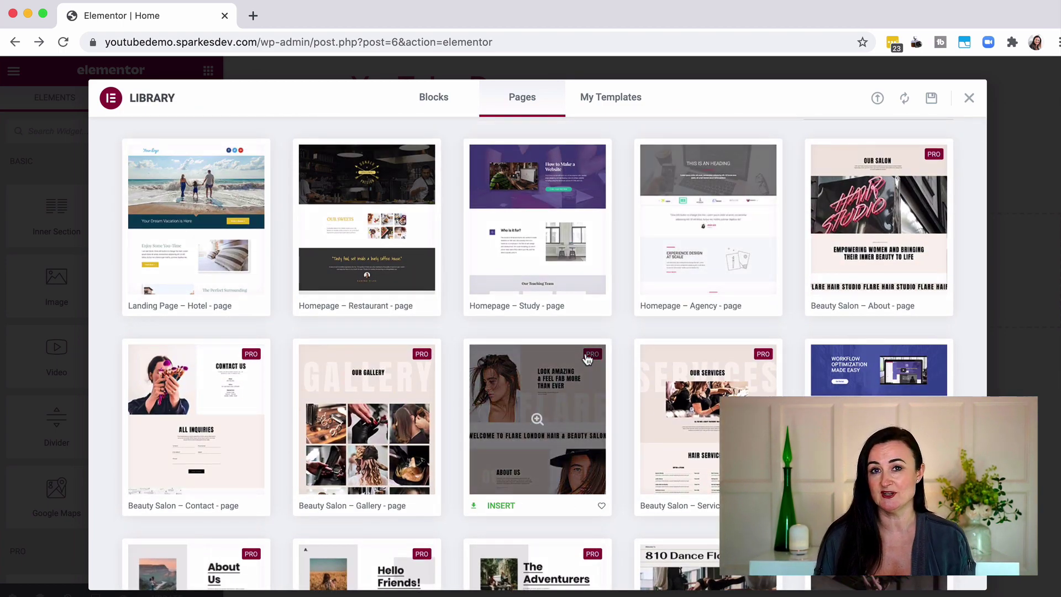
scroll(619, 307, "up", 1)
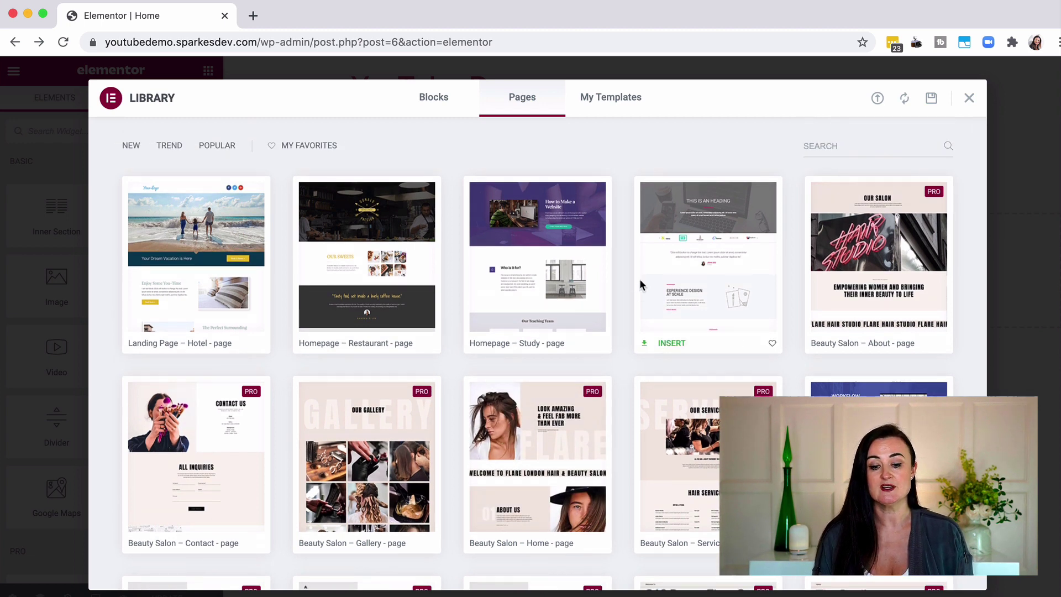
Search the page templates for "home", preview the Homepage – Agency template in full, and close the preview.
left_click(849, 145)
type("home")
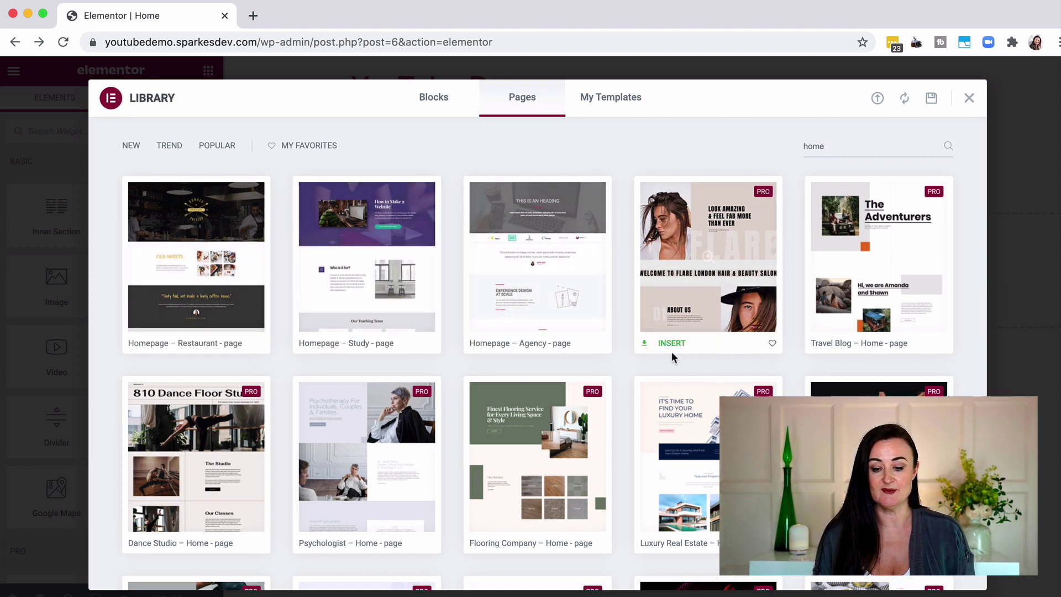
left_click(537, 256)
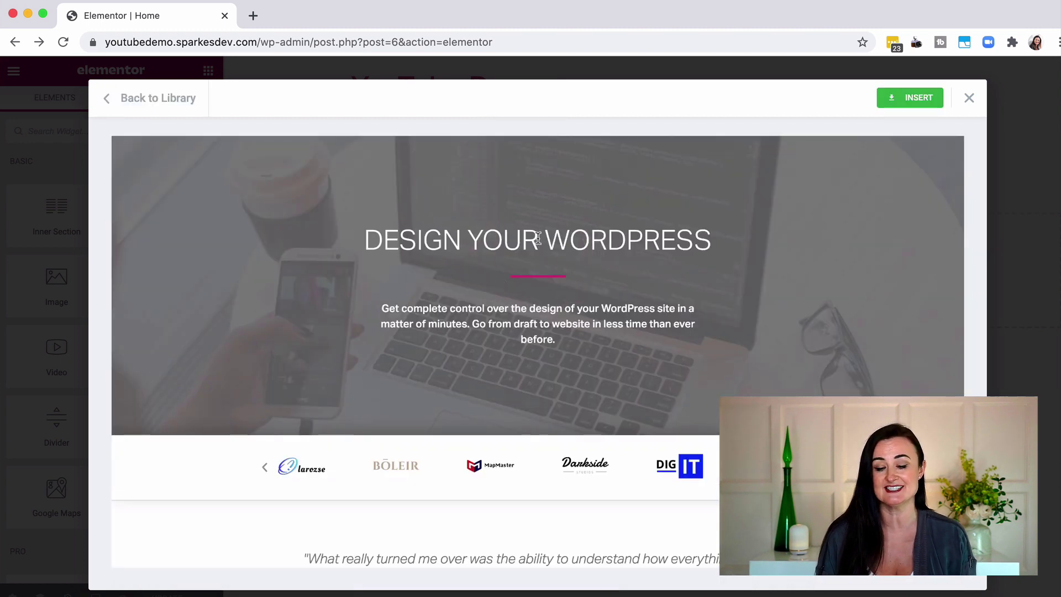
scroll(540, 247, "down", 10)
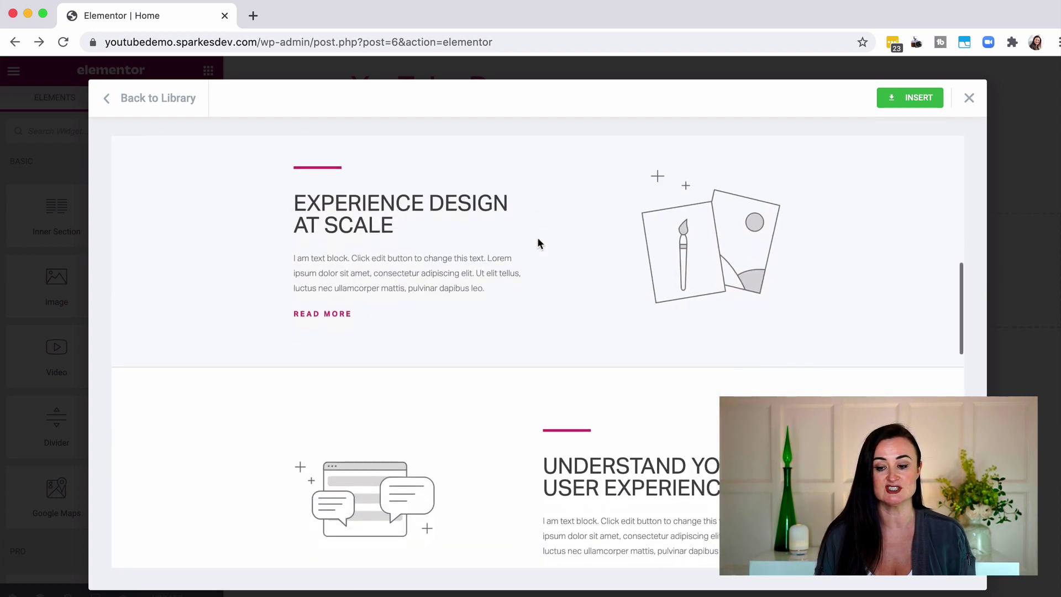
scroll(537, 241, "up", 10)
left_click(970, 98)
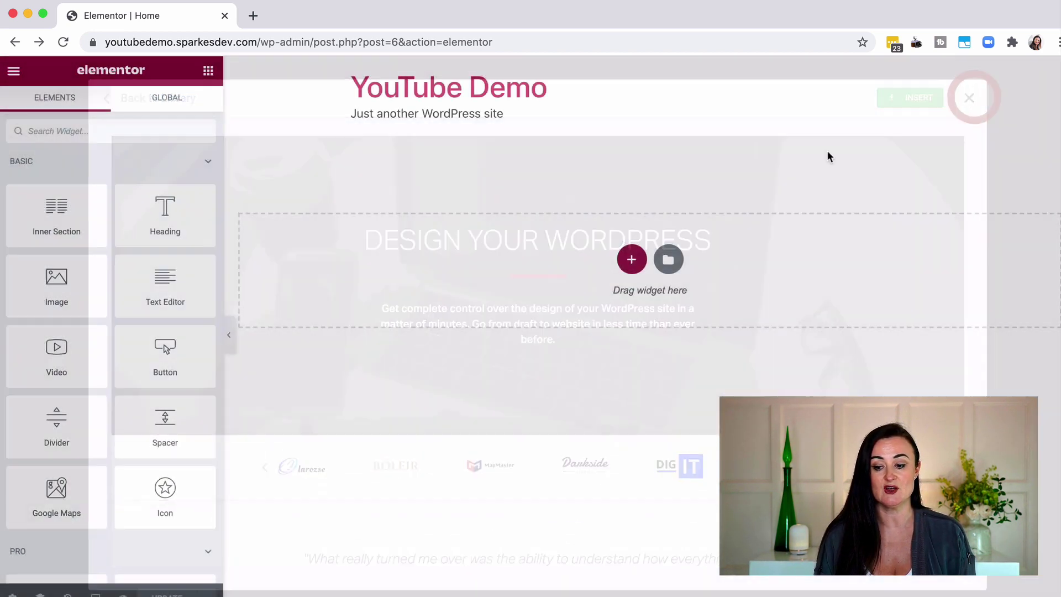
Reopen the template library, preview the Landing Page – Hotel template in full, and return to the page templates.
left_click(667, 270)
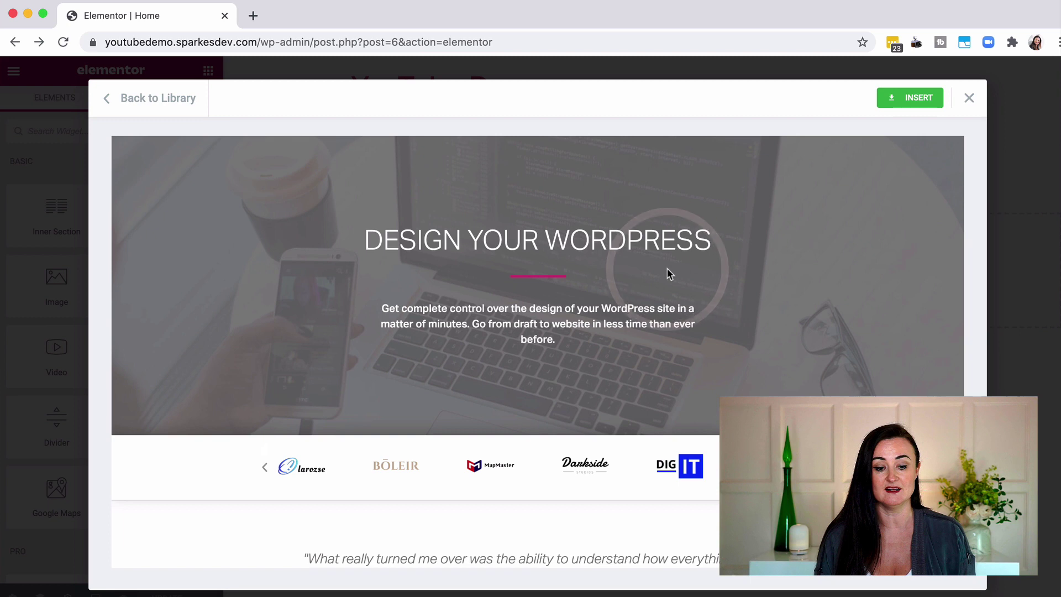
left_click(177, 98)
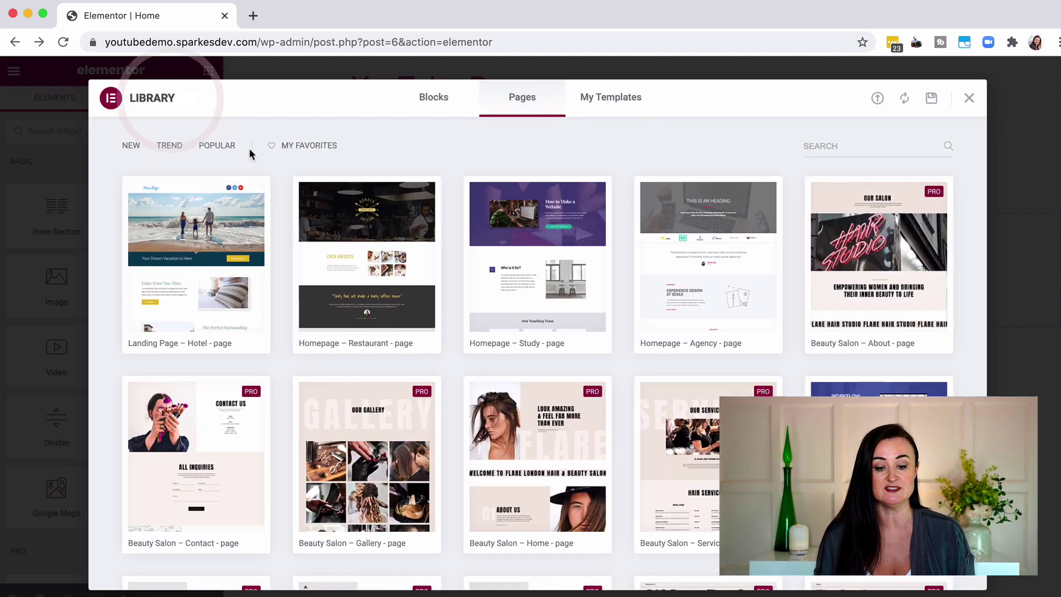
left_click(235, 324)
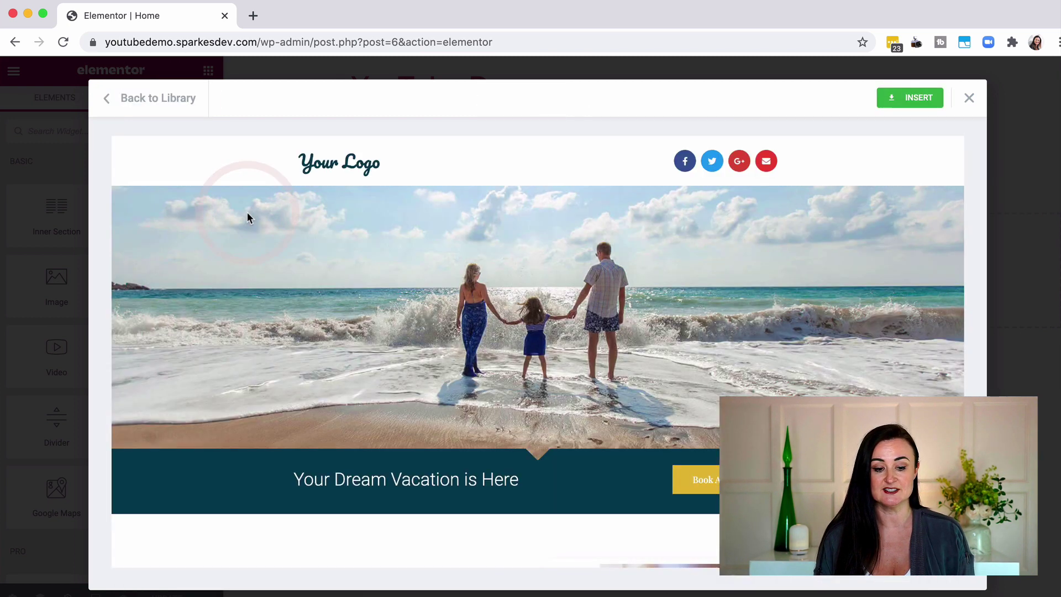
scroll(285, 362, "down", 3)
scroll(285, 362, "down", 15)
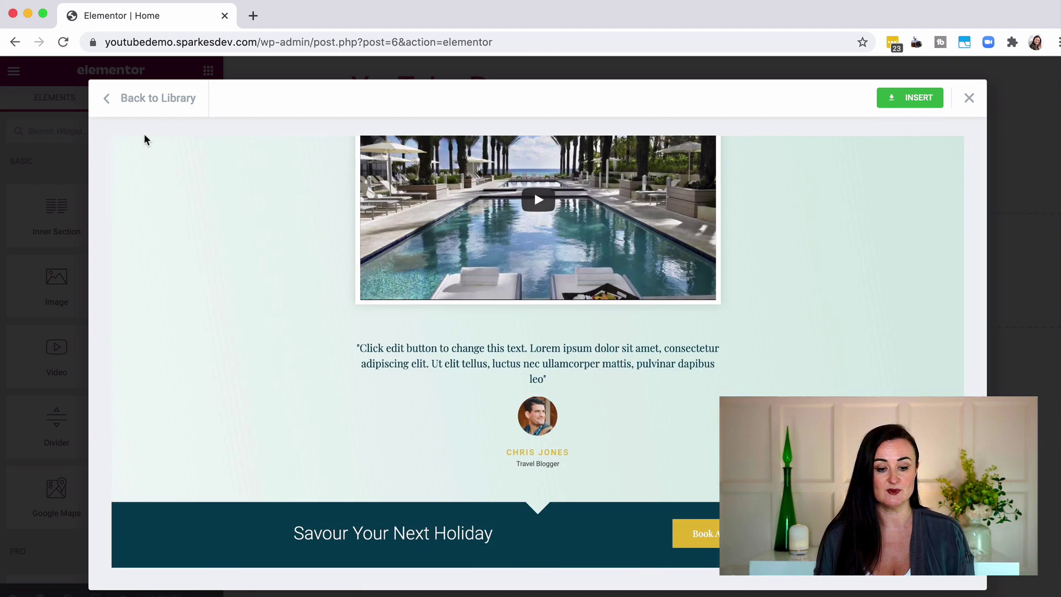
left_click(159, 102)
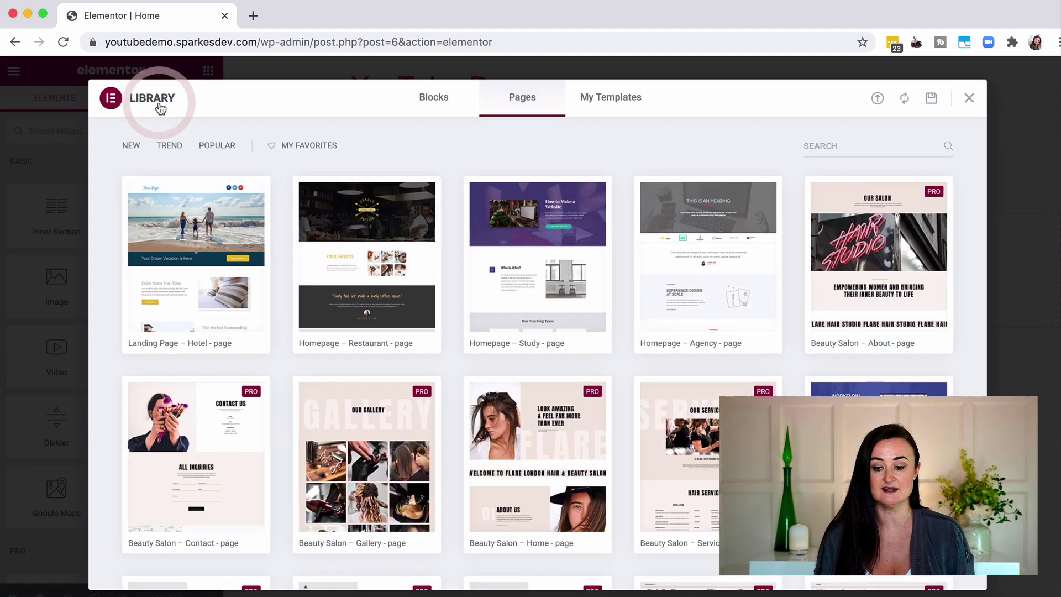
Search the page templates for "restaurant" and examine which of the matching templates are free or Pro.
left_click(880, 145)
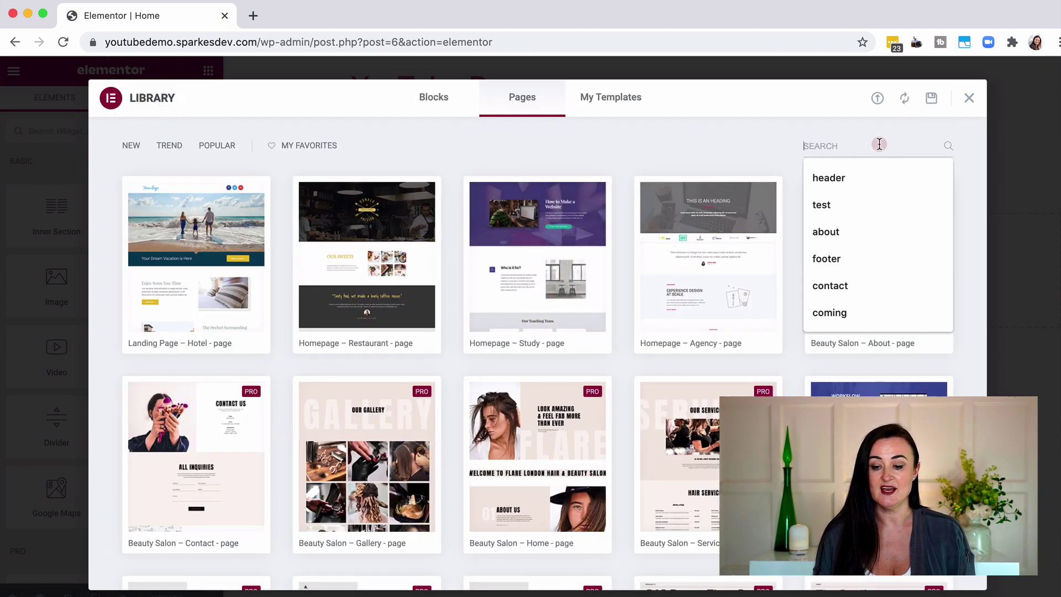
key("Escape")
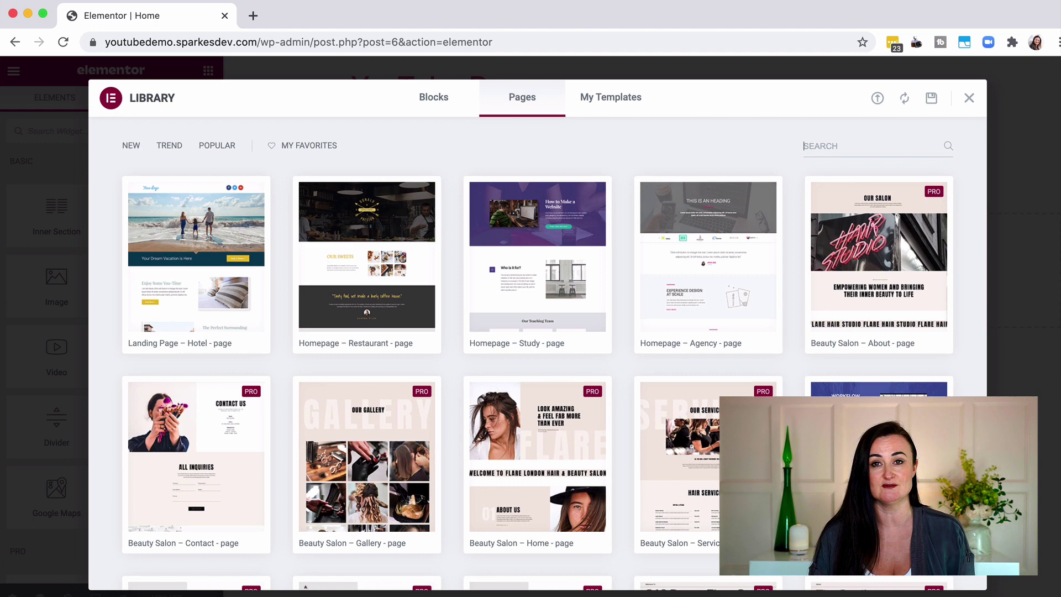
type("restaurant")
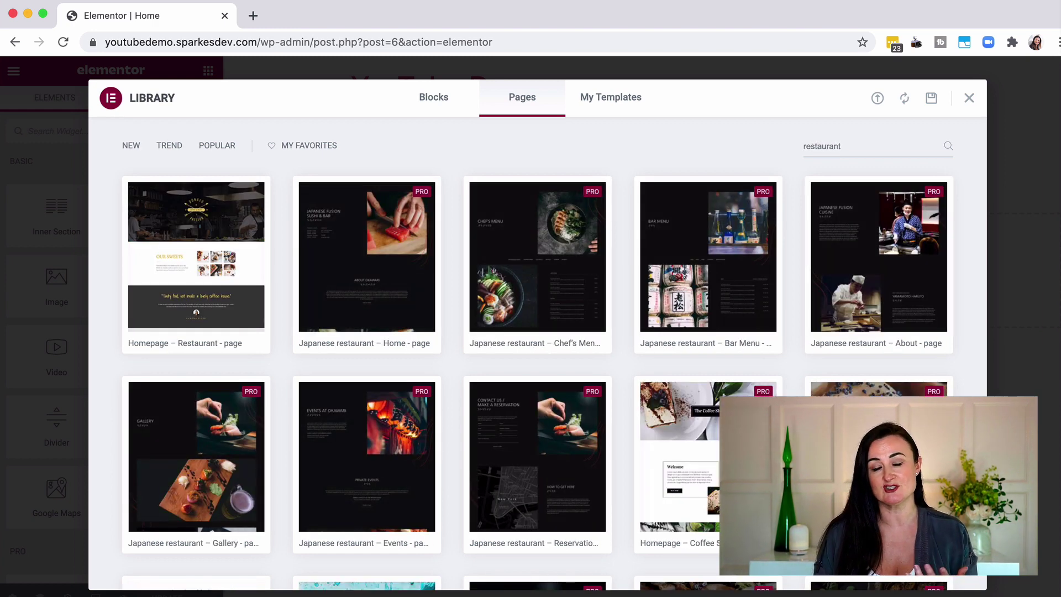
mouse_move(301, 354)
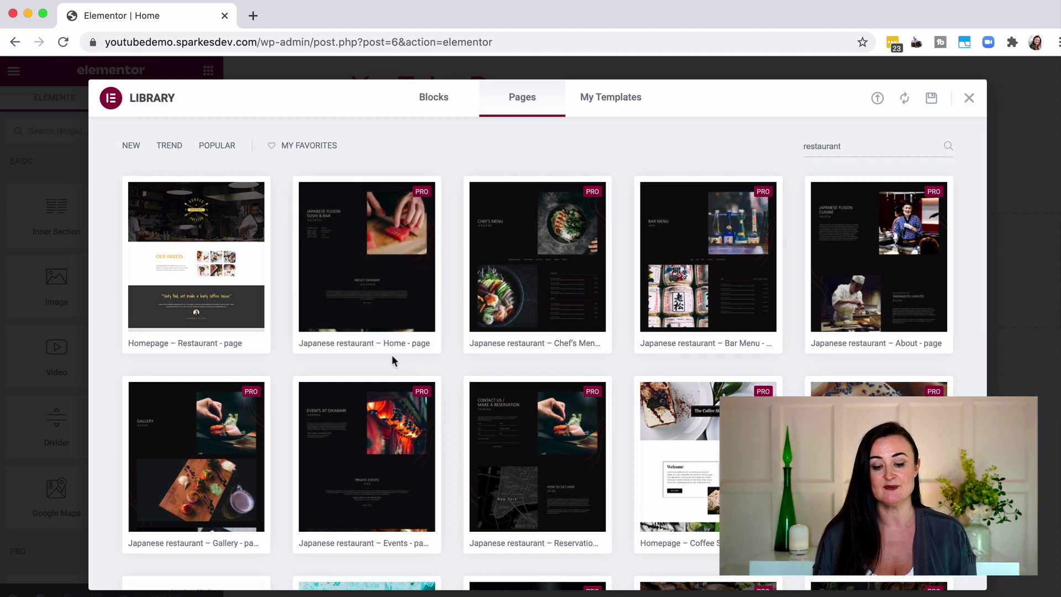
mouse_move(373, 354)
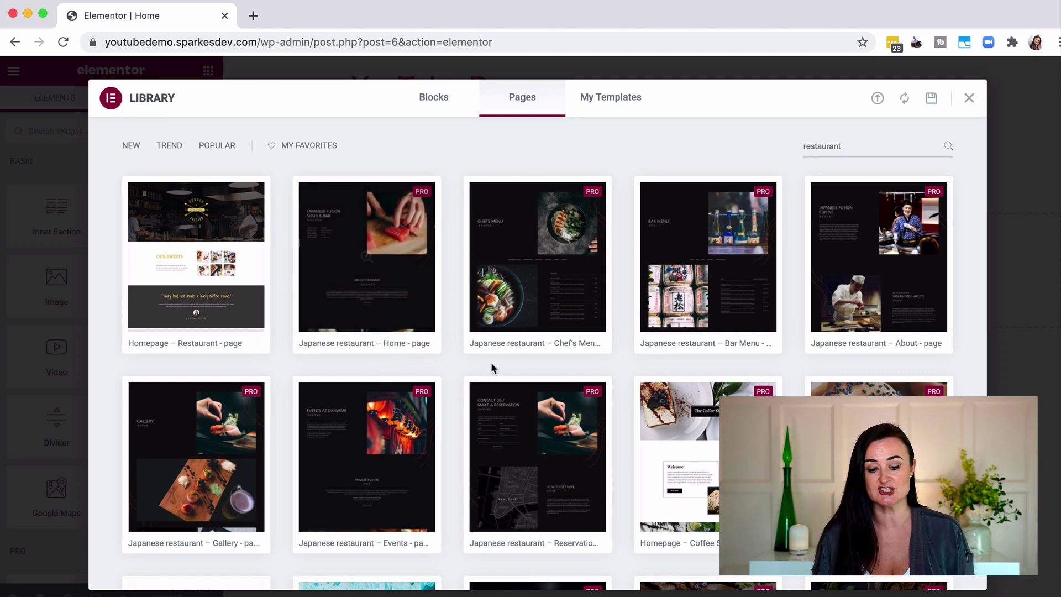
mouse_move(556, 340)
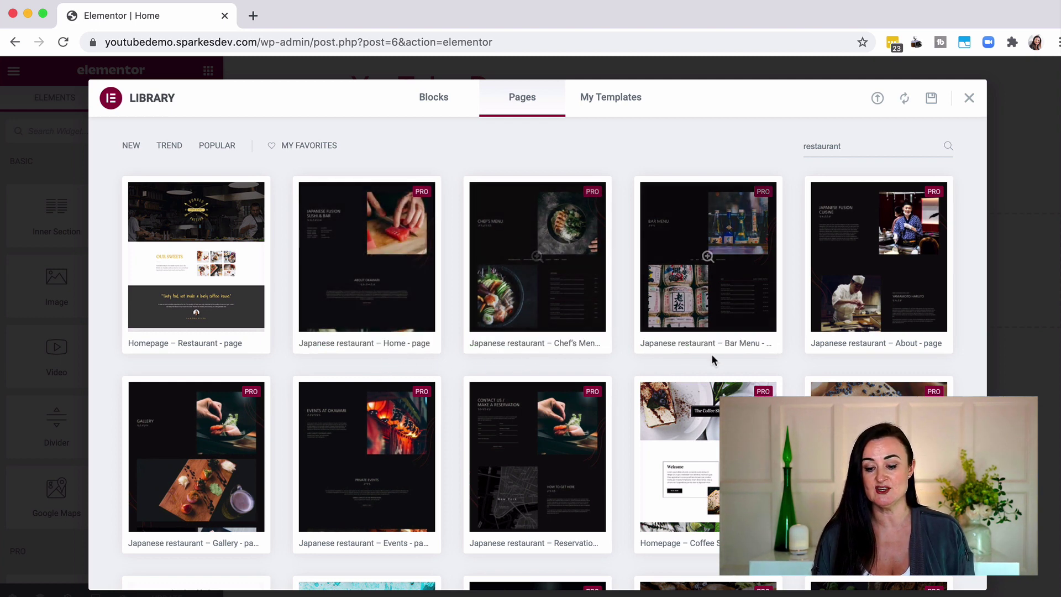
scroll(685, 365, "down", 3)
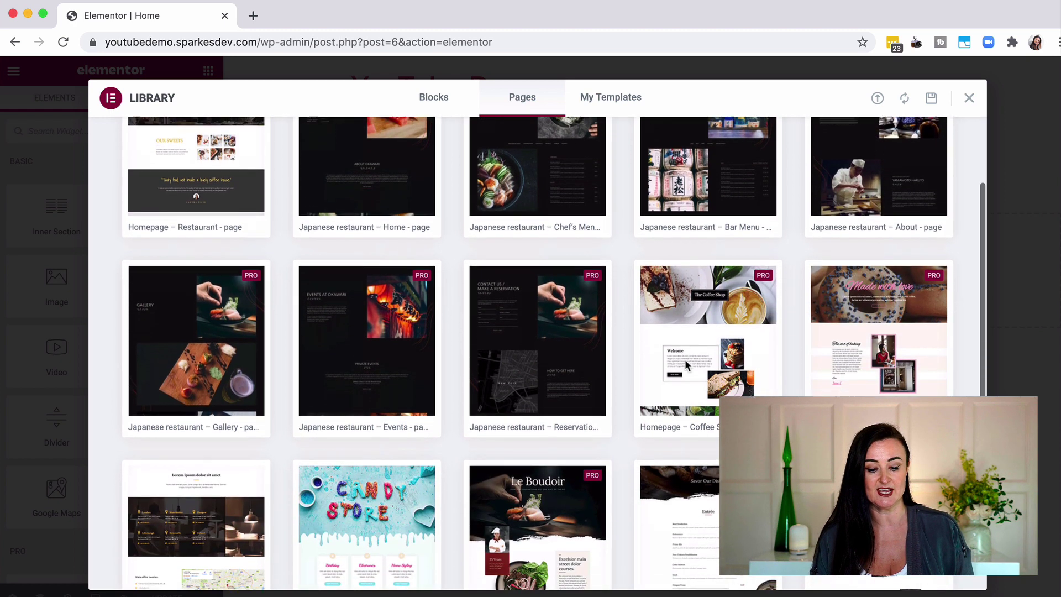
mouse_move(536, 416)
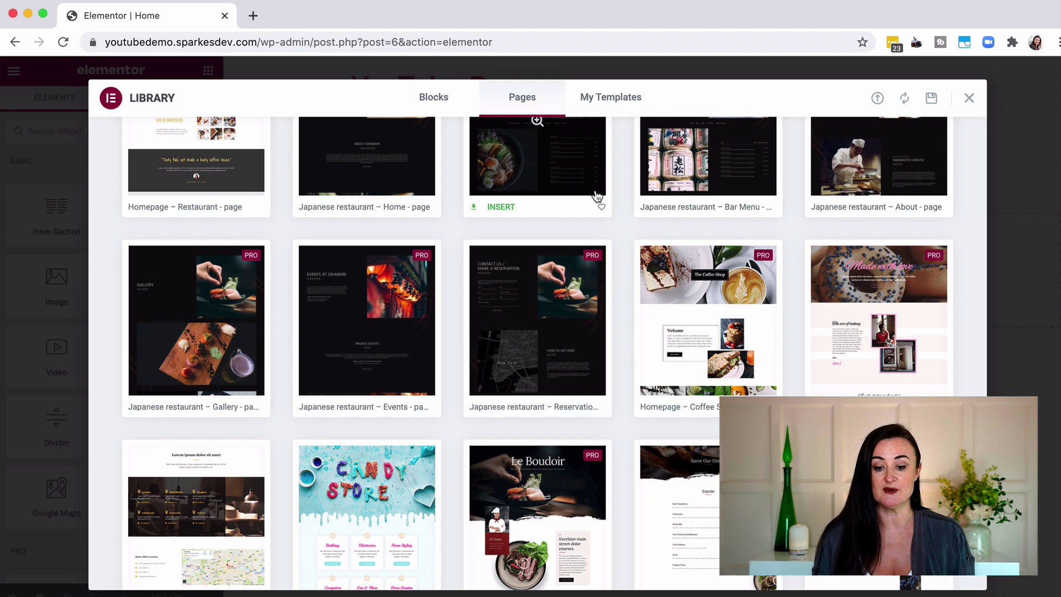
scroll(539, 320, "down", 2)
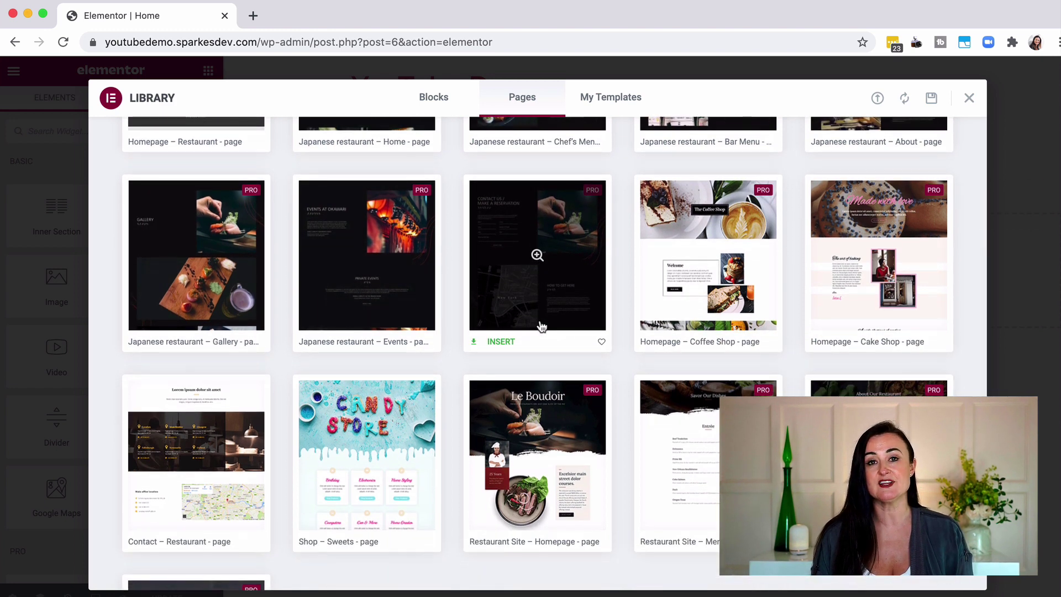
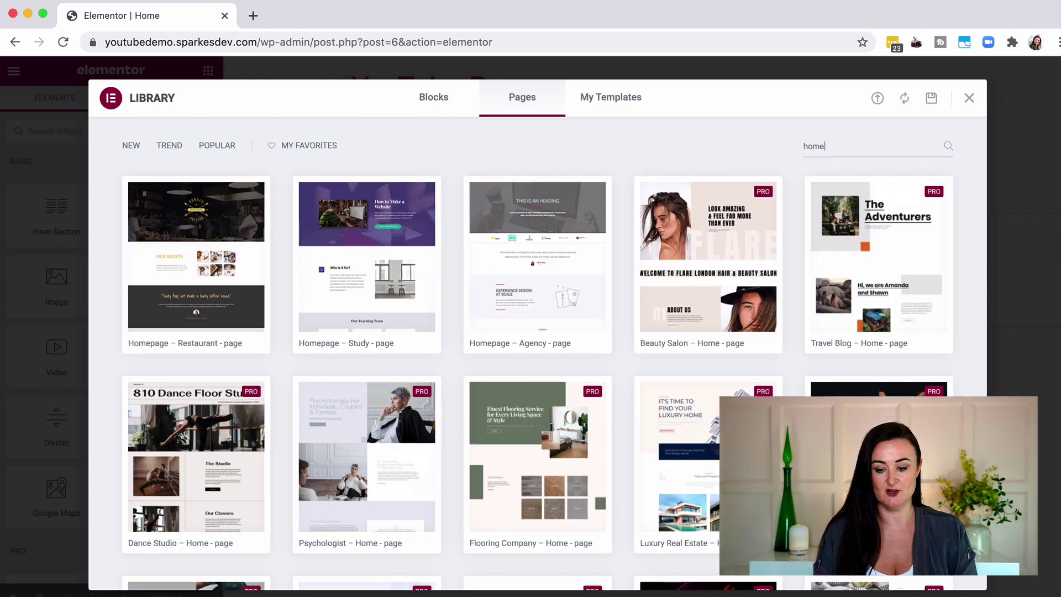
Search the page templates for "home" and insert the Homepage – Law firm template into the page.
mouse_move(589, 201)
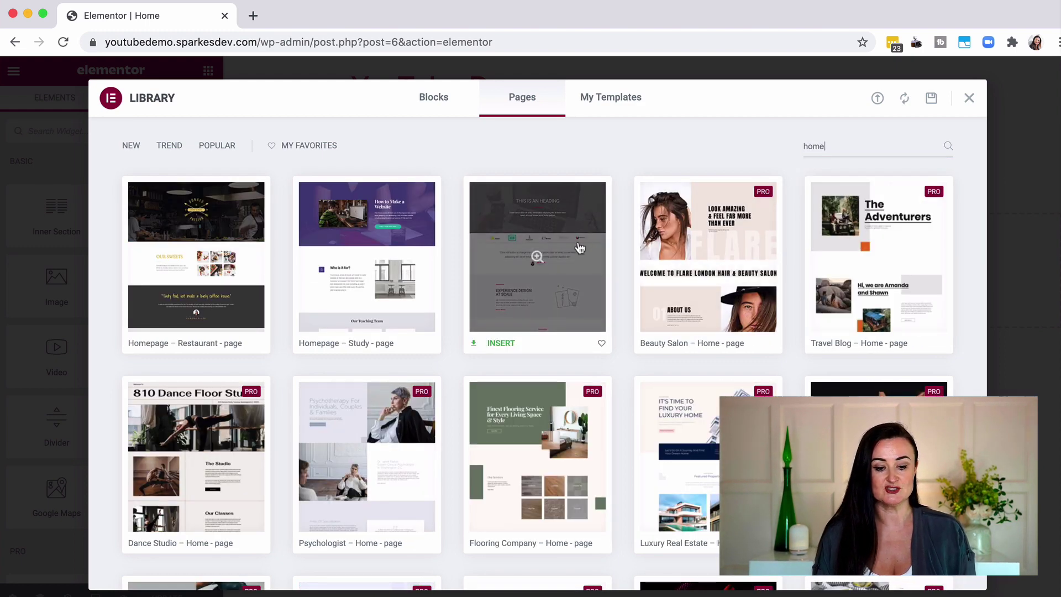
scroll(579, 248, "down", 10)
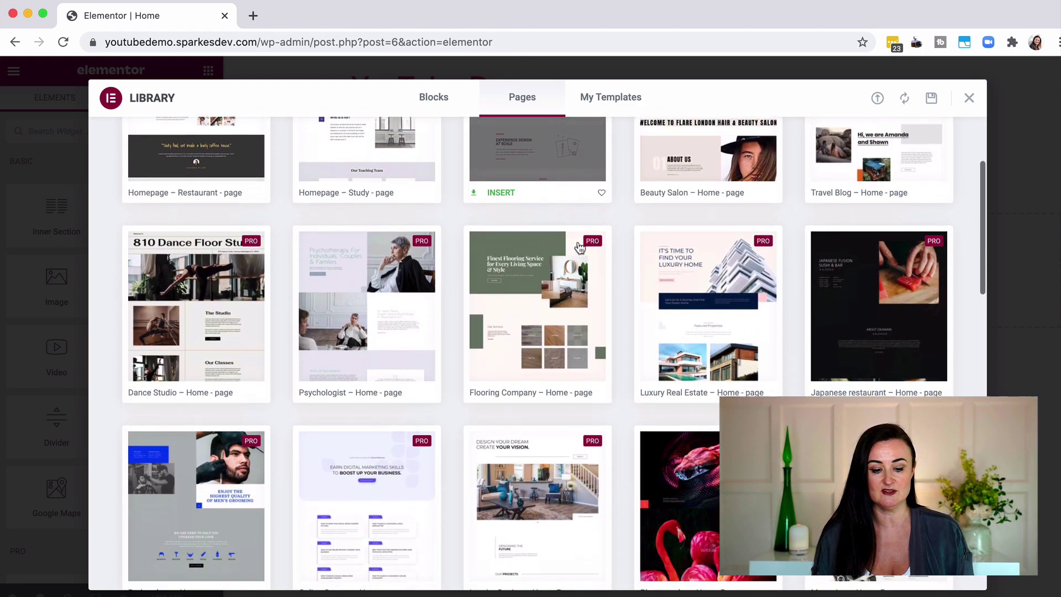
scroll(578, 241, "down", 3)
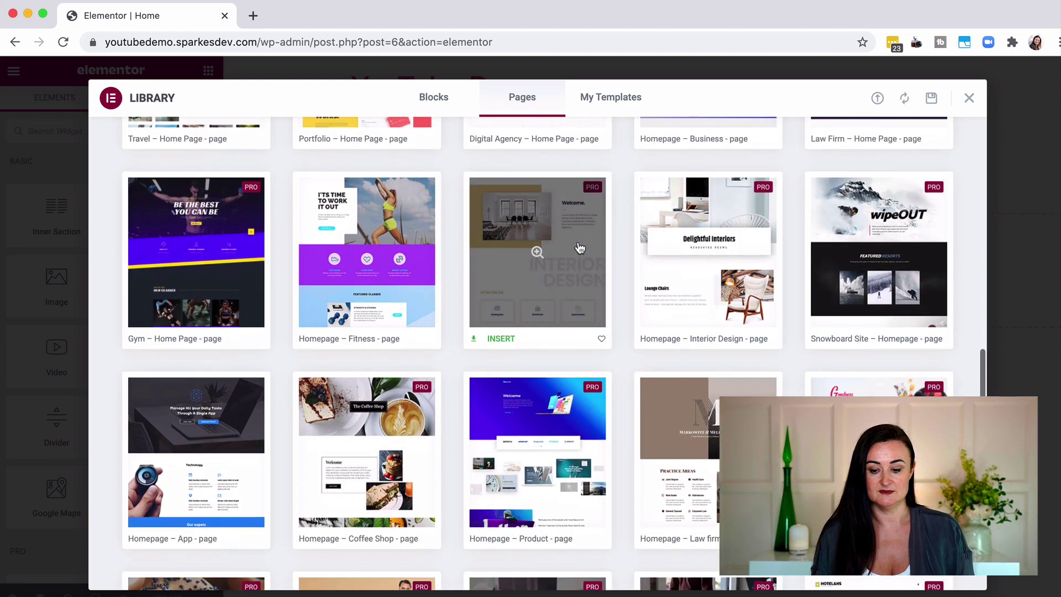
scroll(604, 249, "down", 2)
scroll(605, 249, "down", 3)
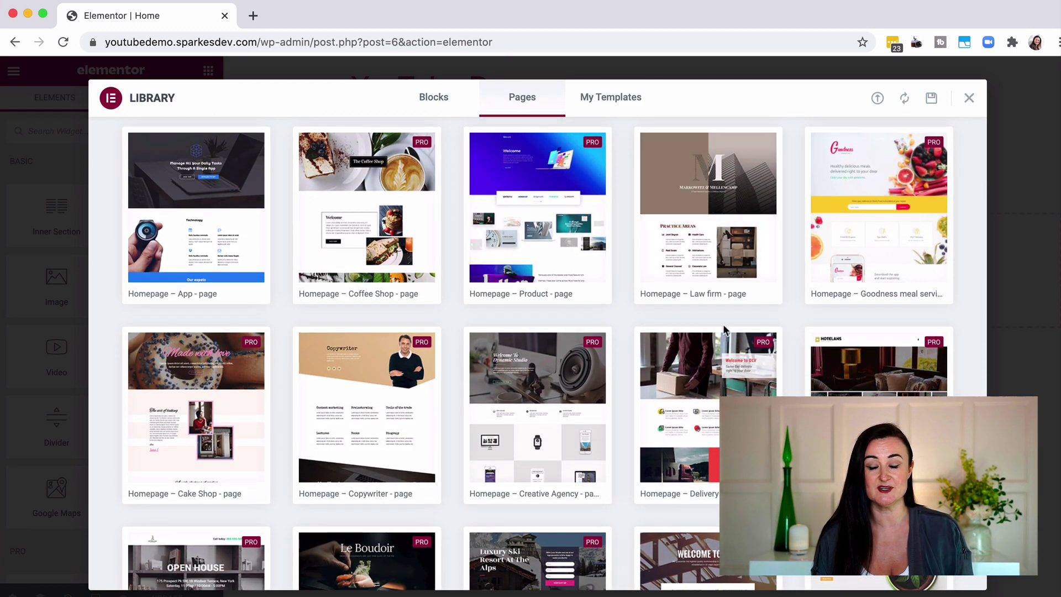
mouse_move(690, 291)
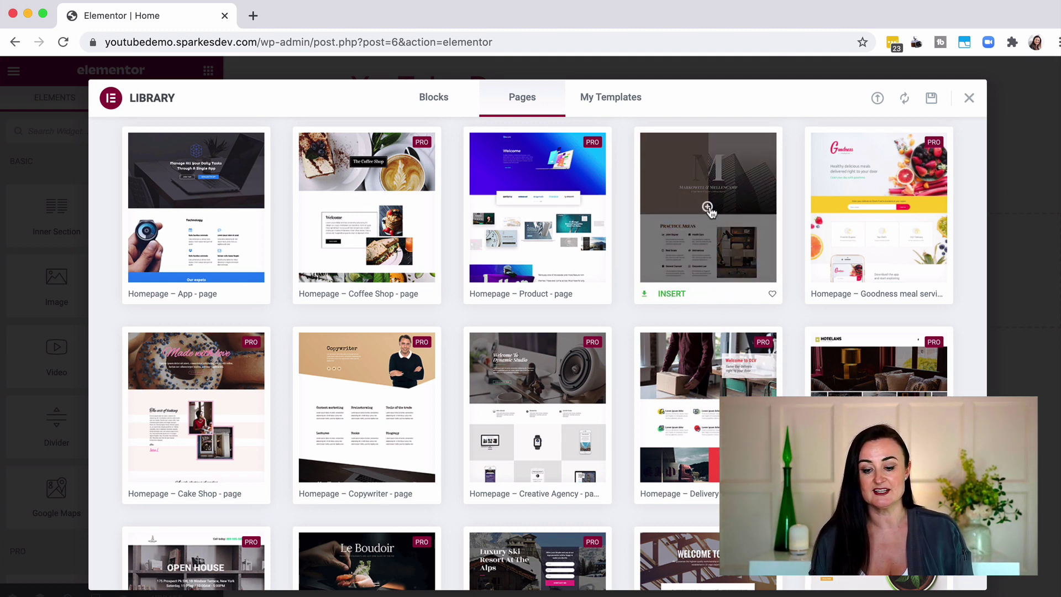
left_click(671, 294)
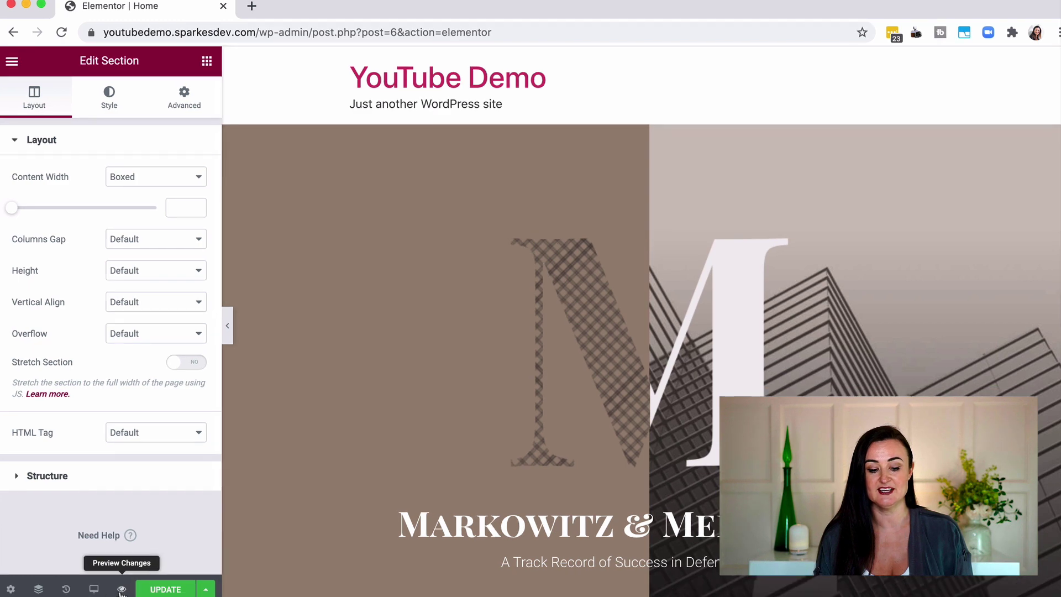
Preview the Home page in a new tab and examine its sections down to Contact Us and back up to the header.
left_click(120, 589)
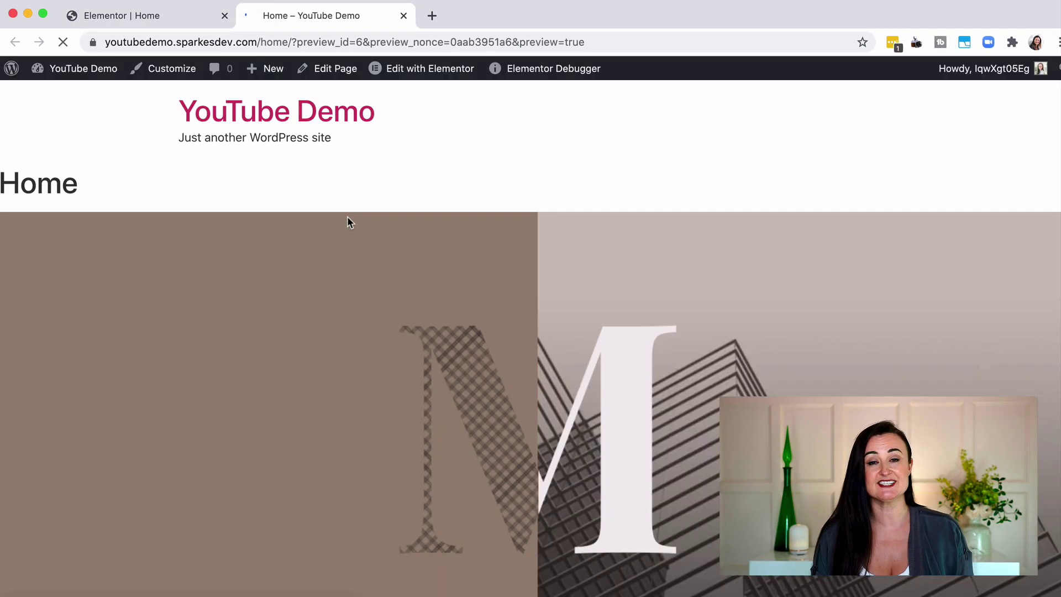
scroll(368, 265, "down", 5)
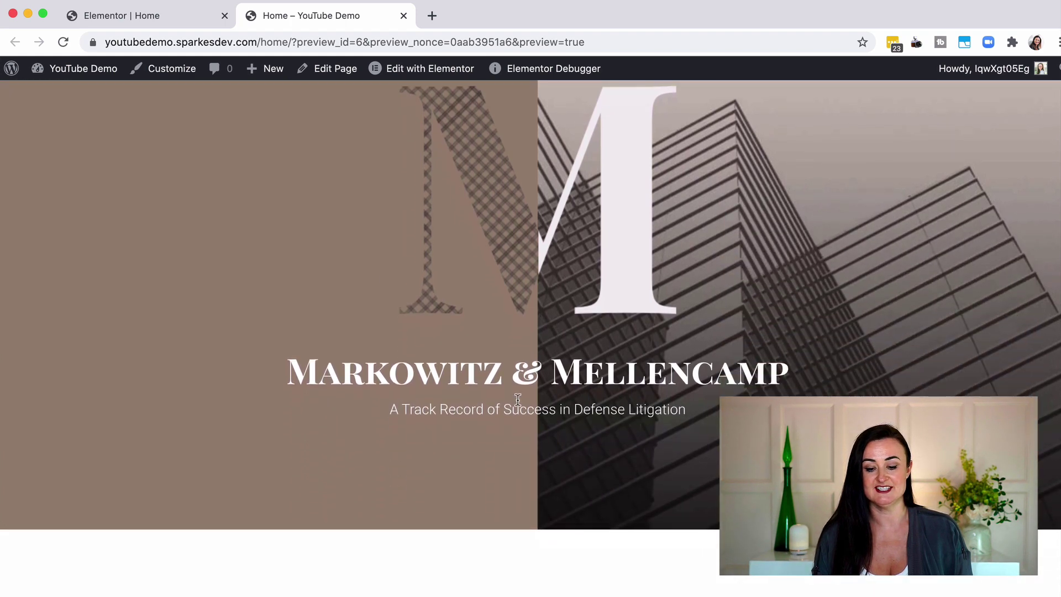
scroll(518, 399, "down", 10)
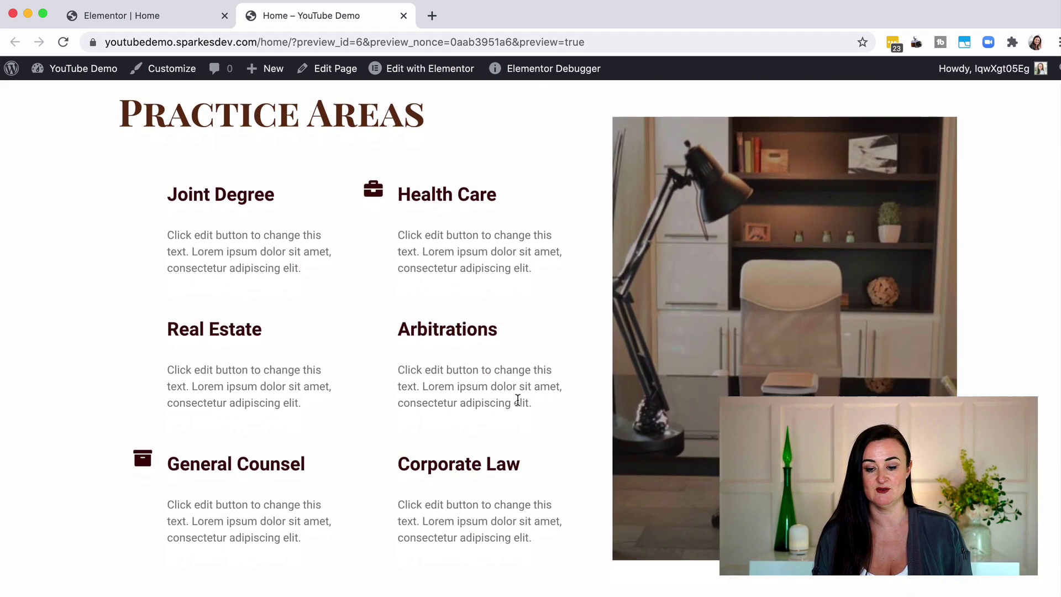
scroll(518, 399, "down", 18)
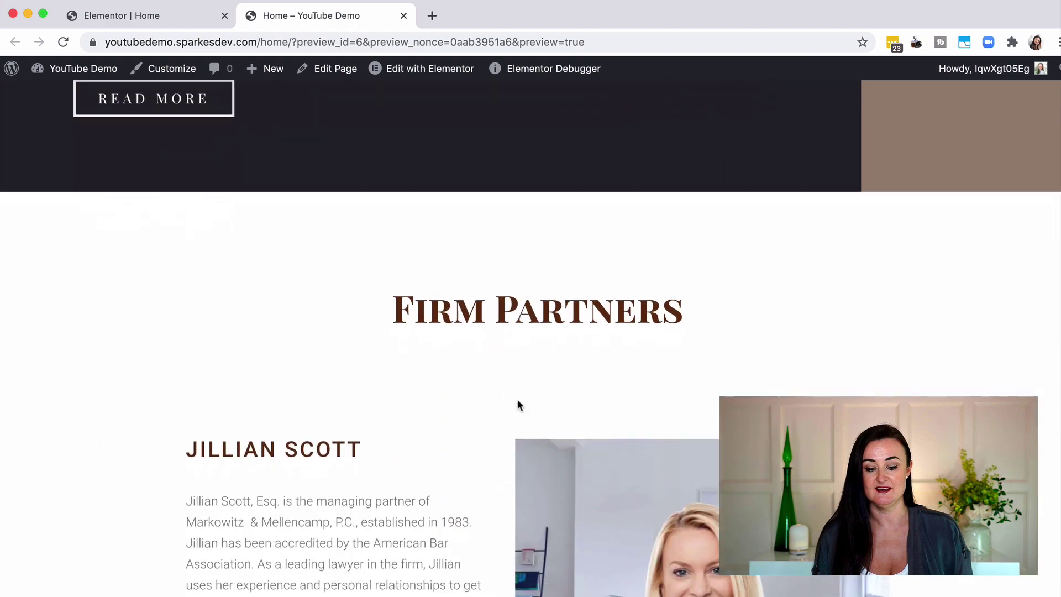
scroll(518, 400, "down", 20)
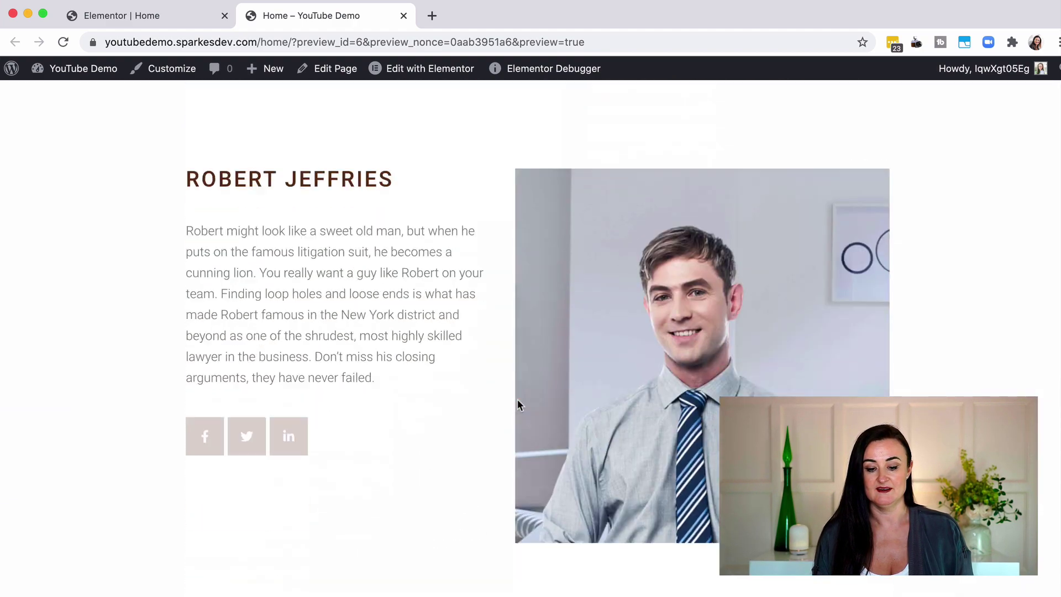
scroll(518, 399, "down", 15)
scroll(519, 404, "up", 6)
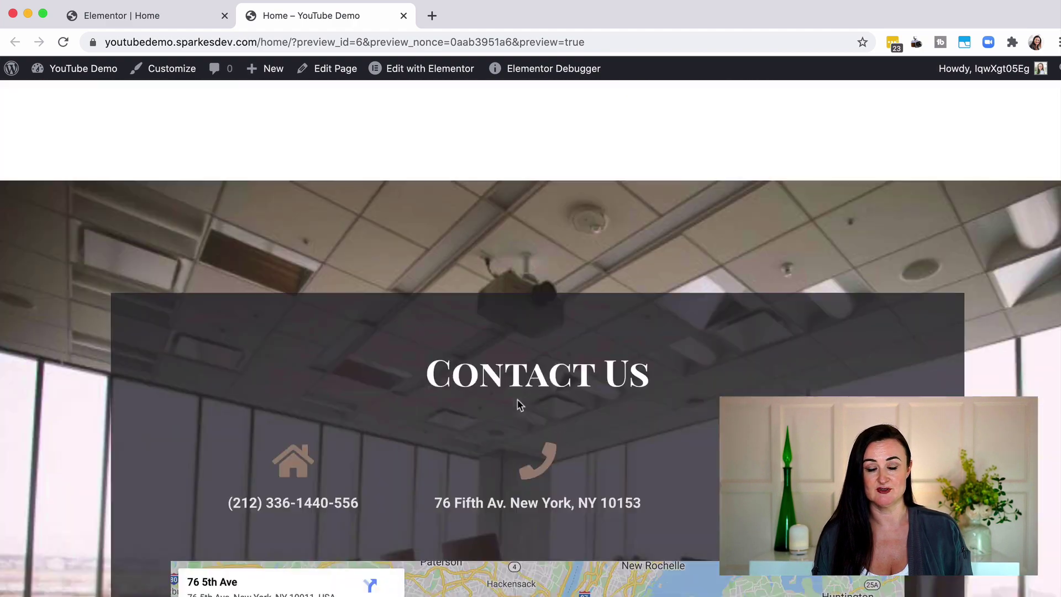
scroll(517, 399, "up", 20)
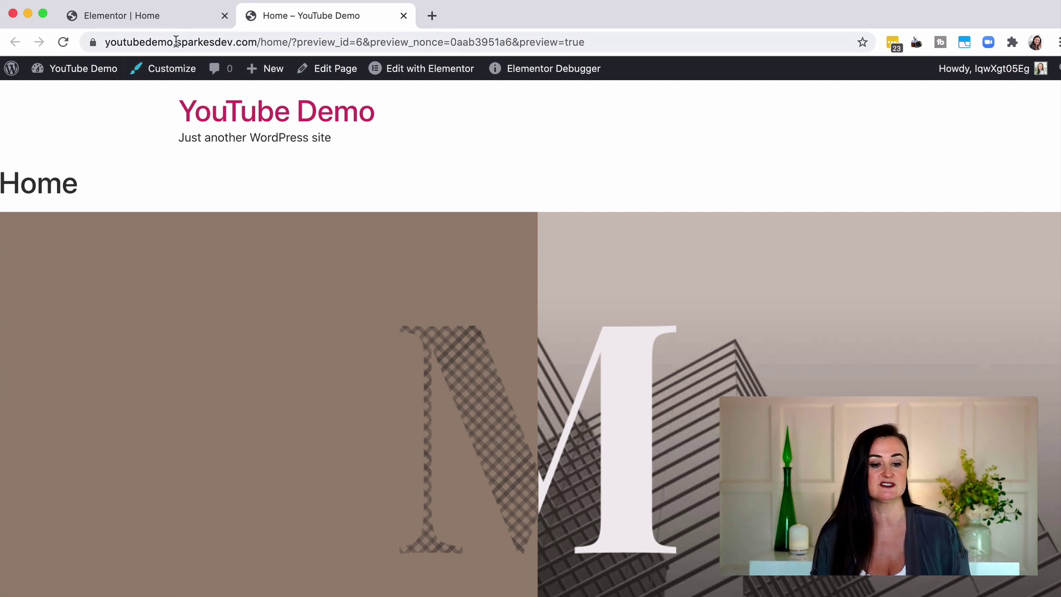
In the Home page's settings, hide the title, switch to a page layout without the site header, and update the page.
left_click(180, 23)
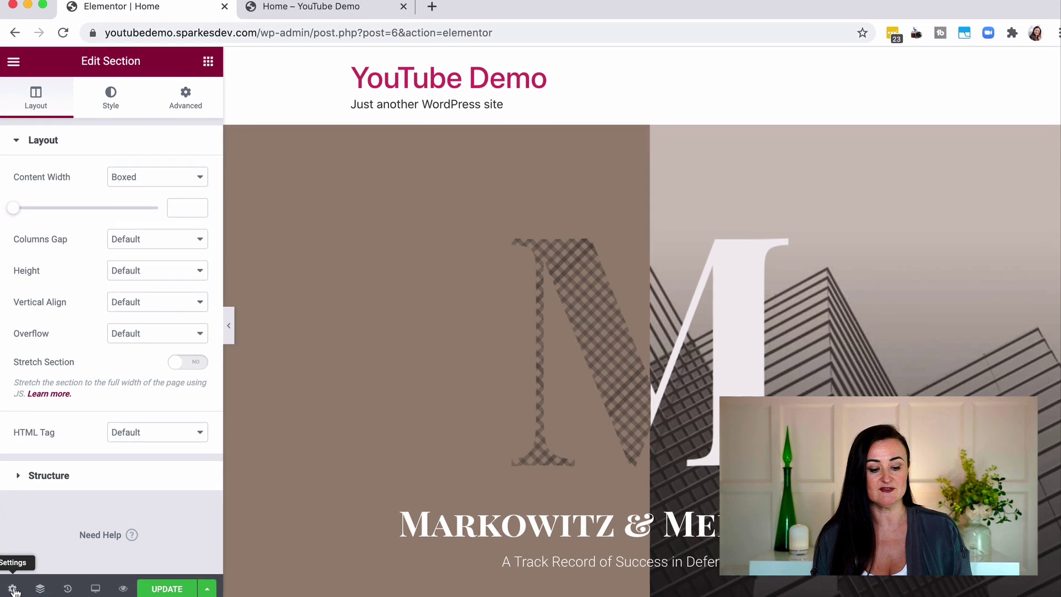
left_click(12, 595)
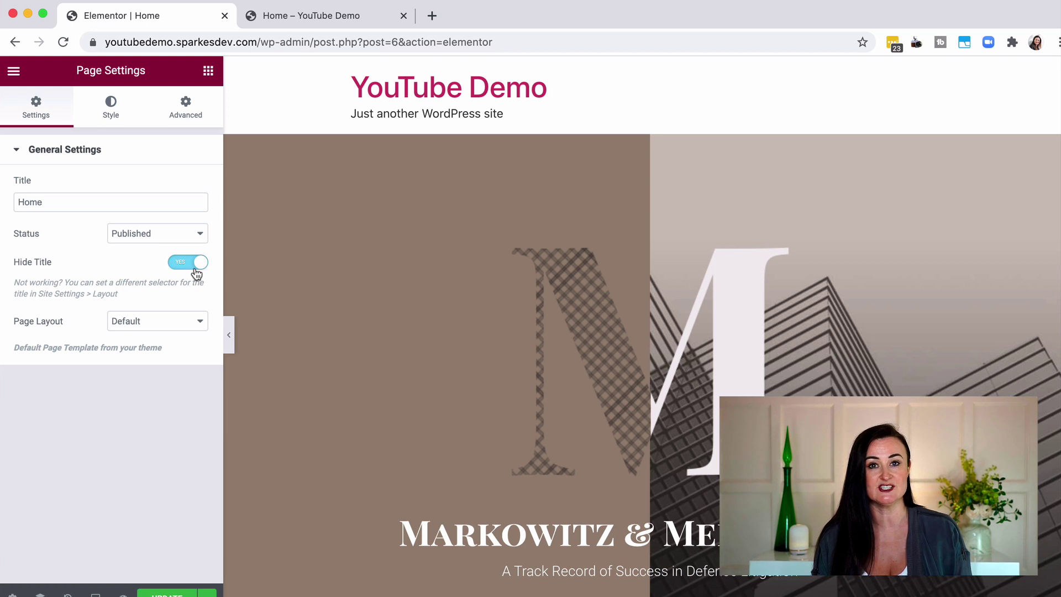
left_click(158, 332)
left_click(158, 332)
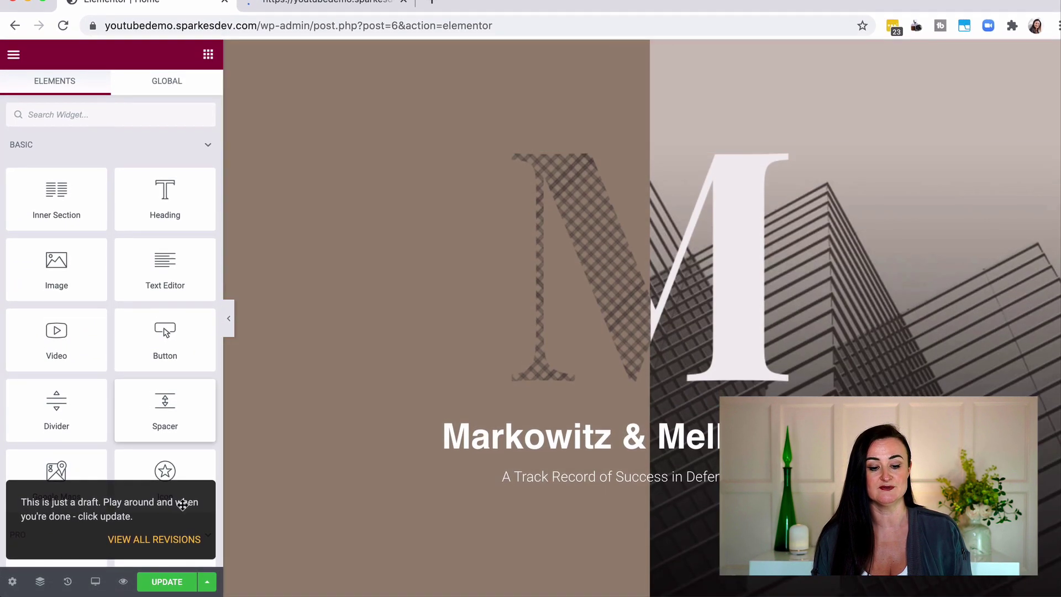
left_click(159, 581)
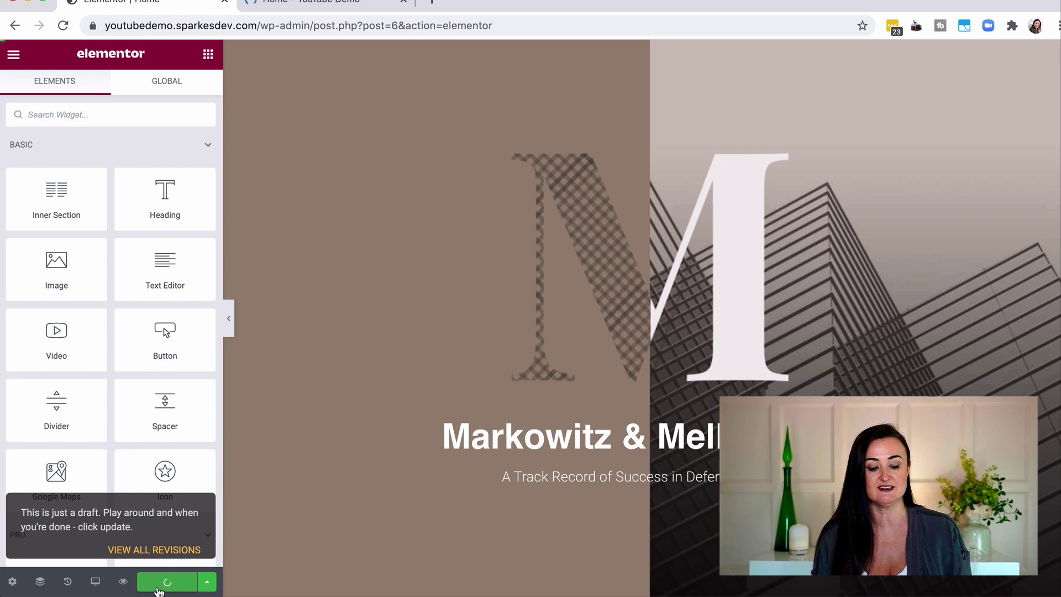
Check the refreshed preview of the Home page from the hero area down to the Practice Areas section.
left_click(331, 5)
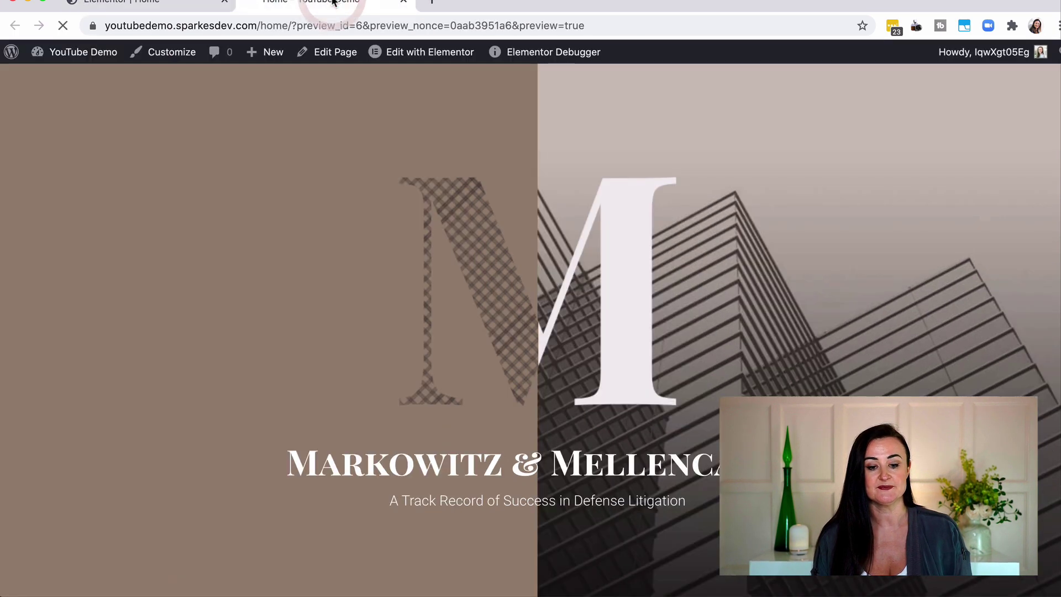
scroll(469, 164, "down", 15)
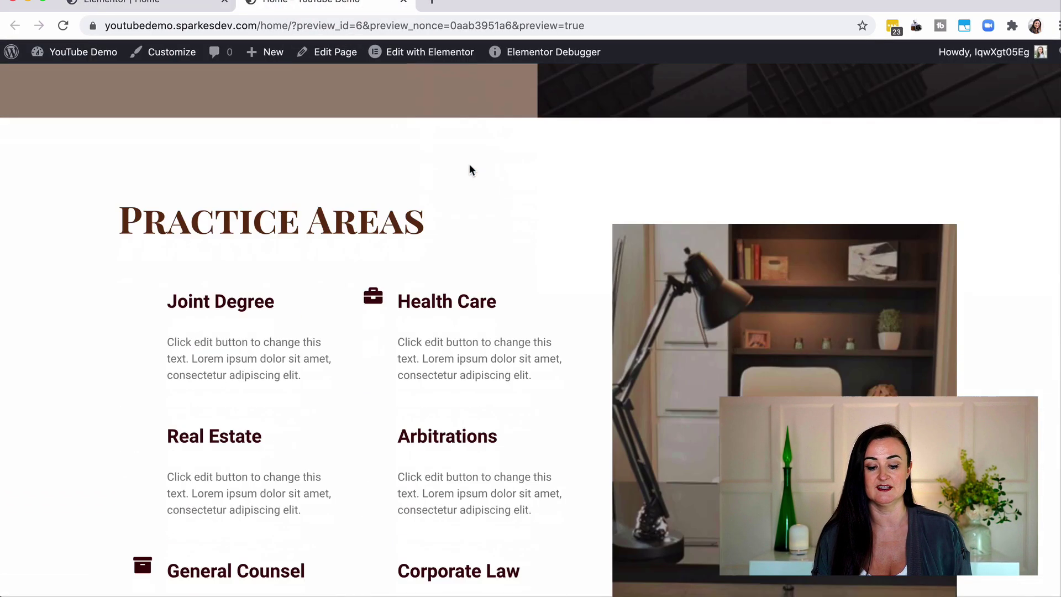
scroll(469, 166, "up", 20)
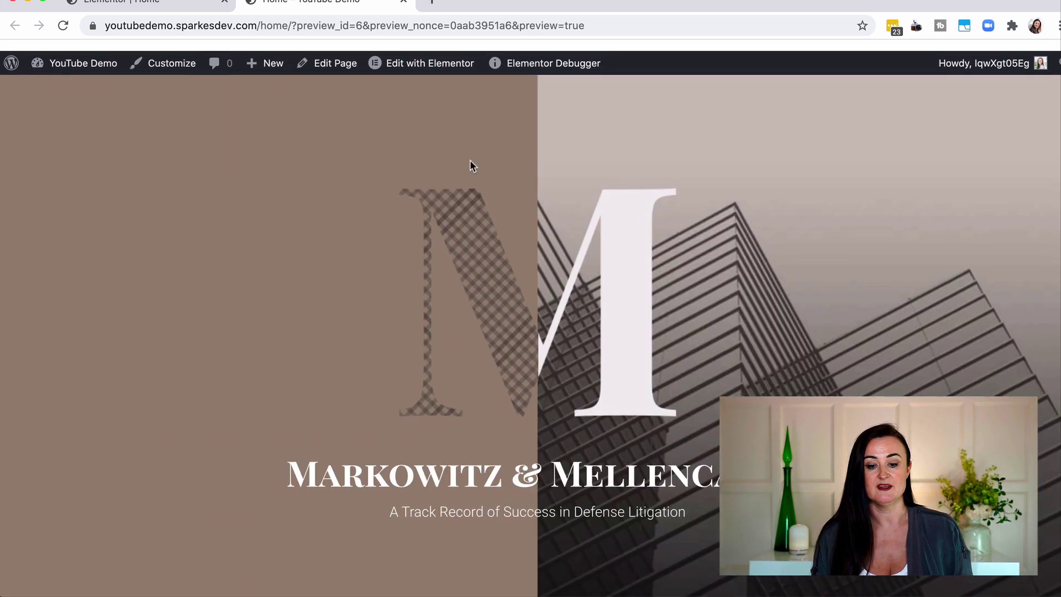
Back in the editor, open the layout settings of the hero section and then of the Practice Areas section to inspect them.
left_click(131, 2)
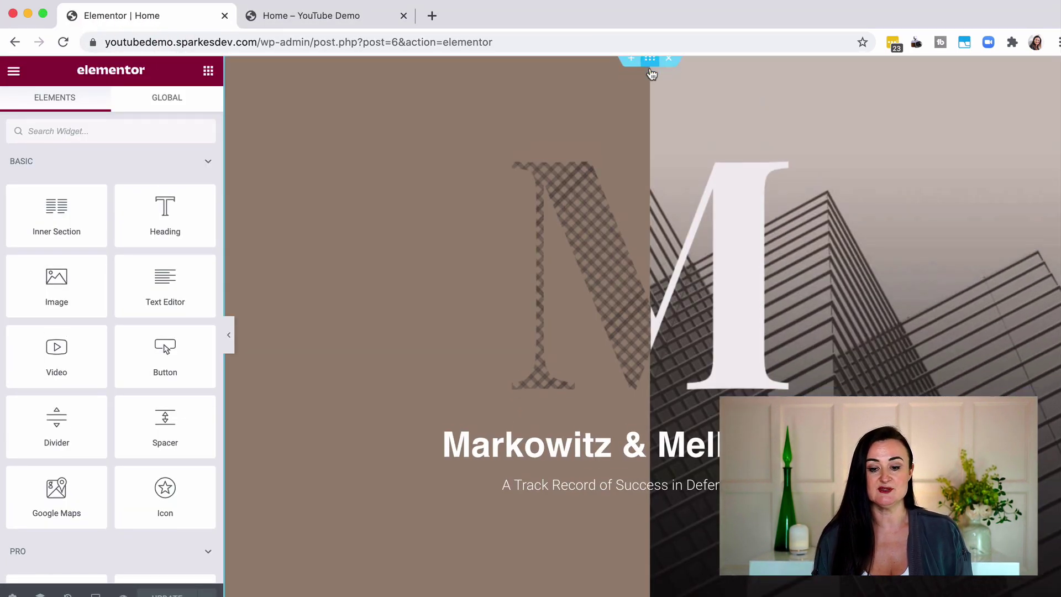
left_click(651, 67)
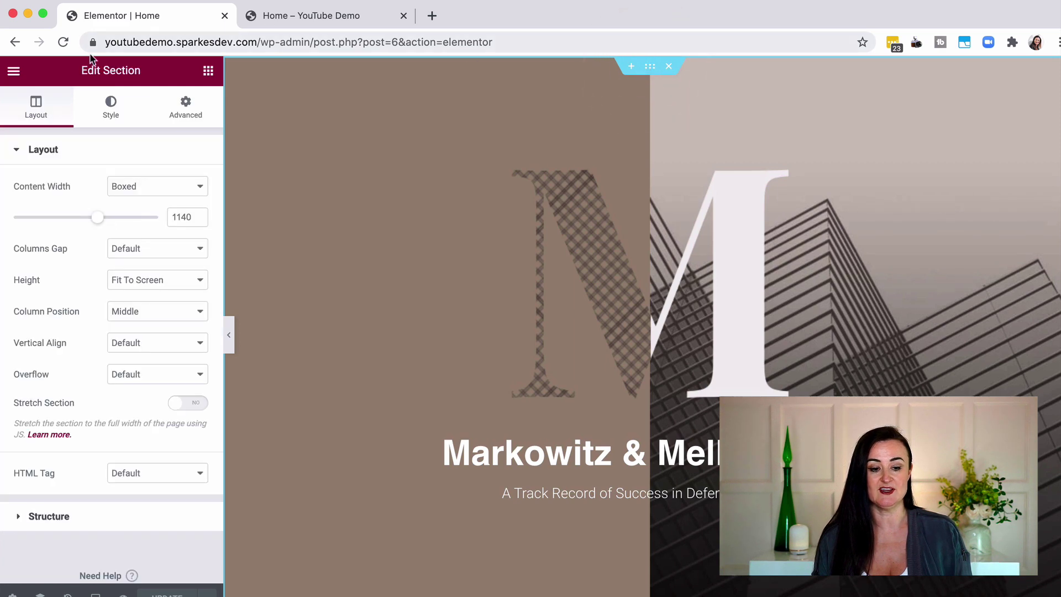
scroll(633, 138, "down", 8)
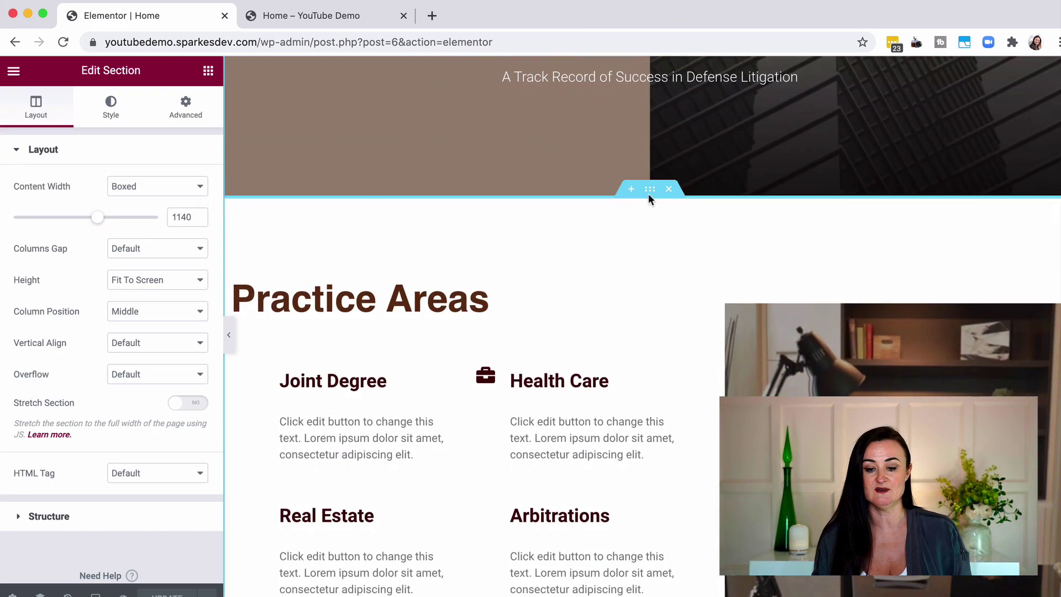
left_click(649, 189)
scroll(650, 189, "down", 4)
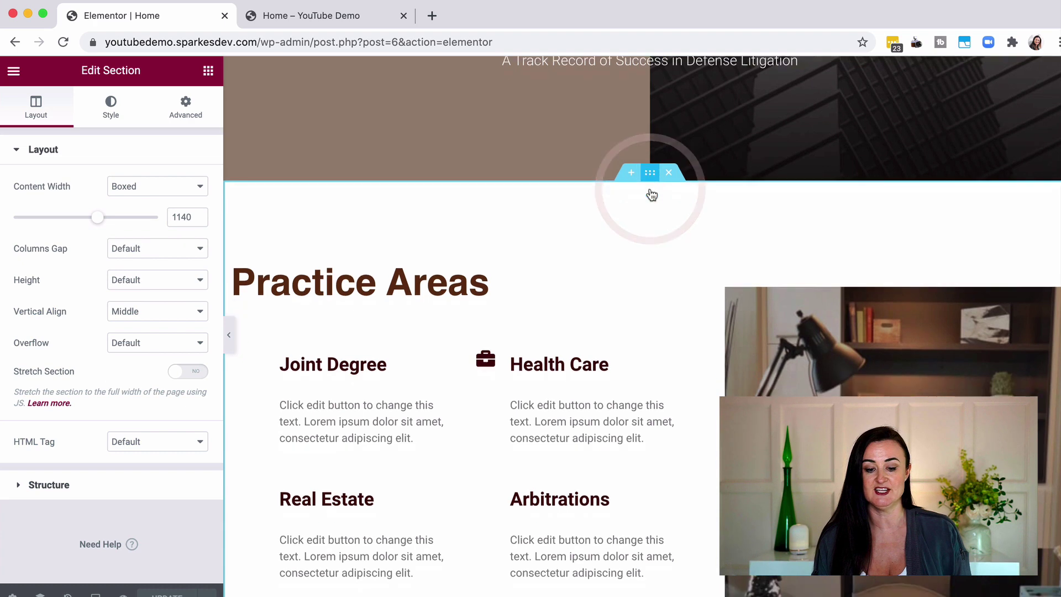
scroll(592, 410, "down", 5)
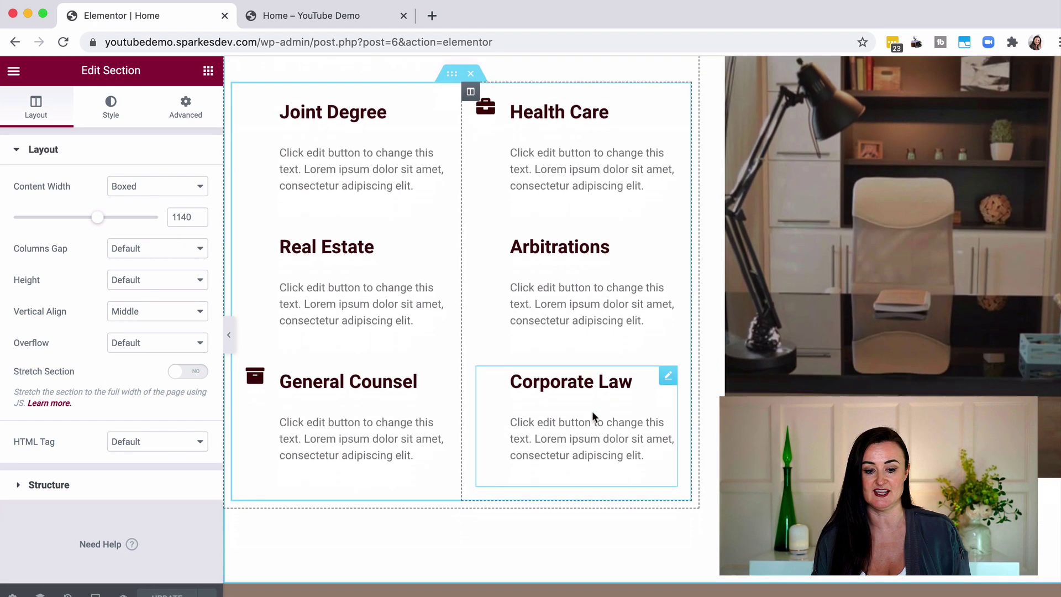
Open the layout settings of the About the Firm and Firm Partners sections, and examine the page down to its end.
left_click(650, 370)
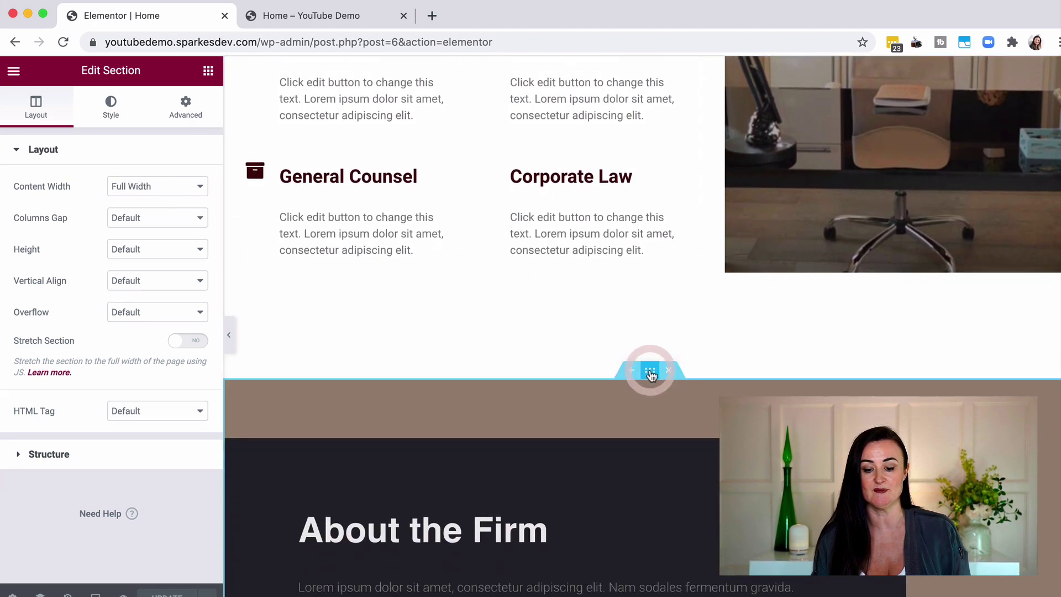
scroll(651, 373, "down", 7)
scroll(652, 374, "down", 7)
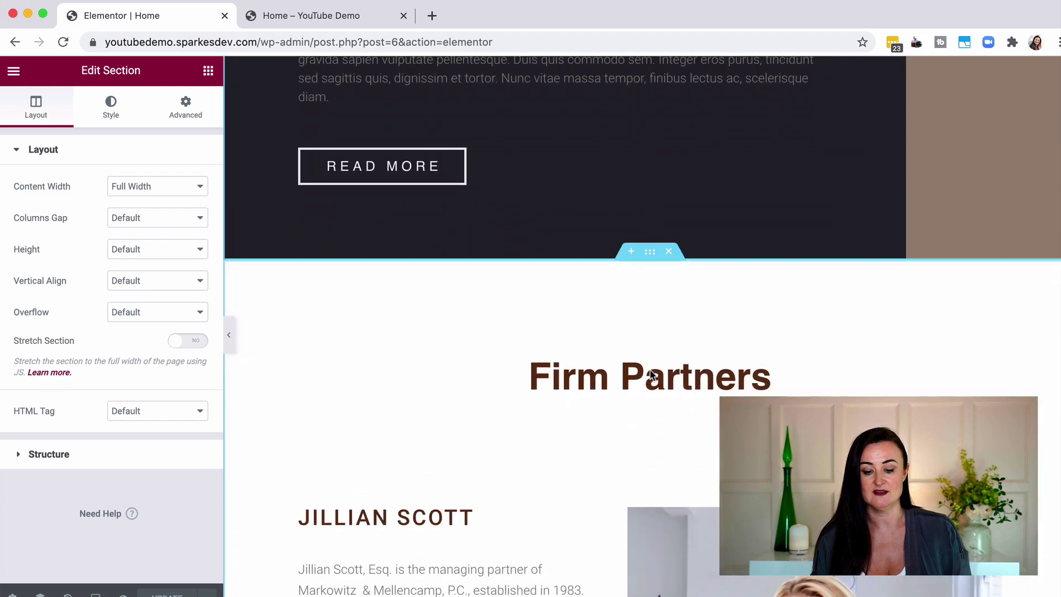
left_click(649, 255)
scroll(647, 256, "down", 20)
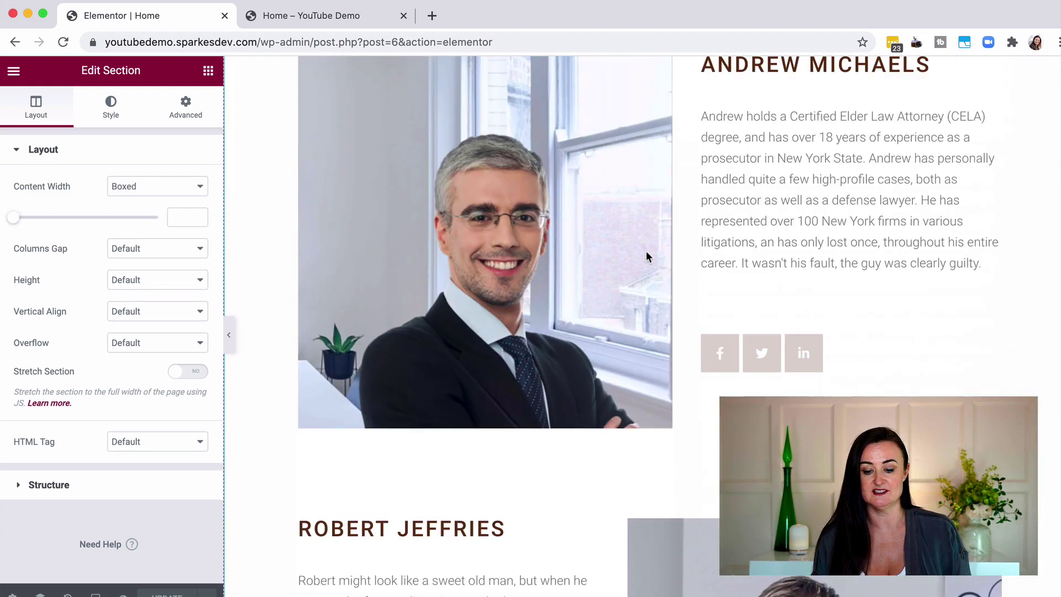
scroll(647, 257, "down", 4)
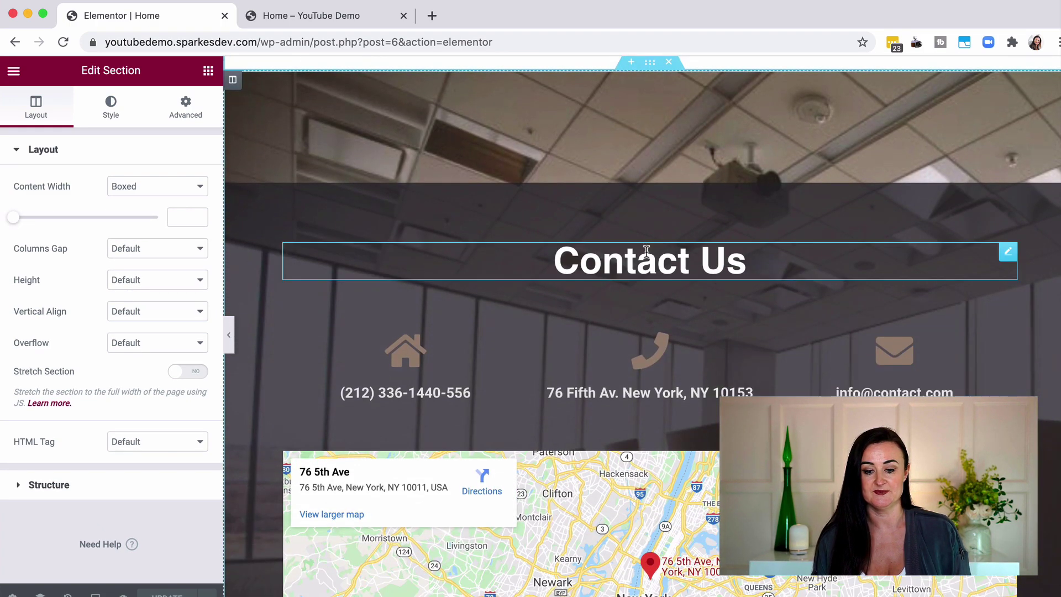
scroll(646, 251, "down", 10)
scroll(648, 255, "up", 10)
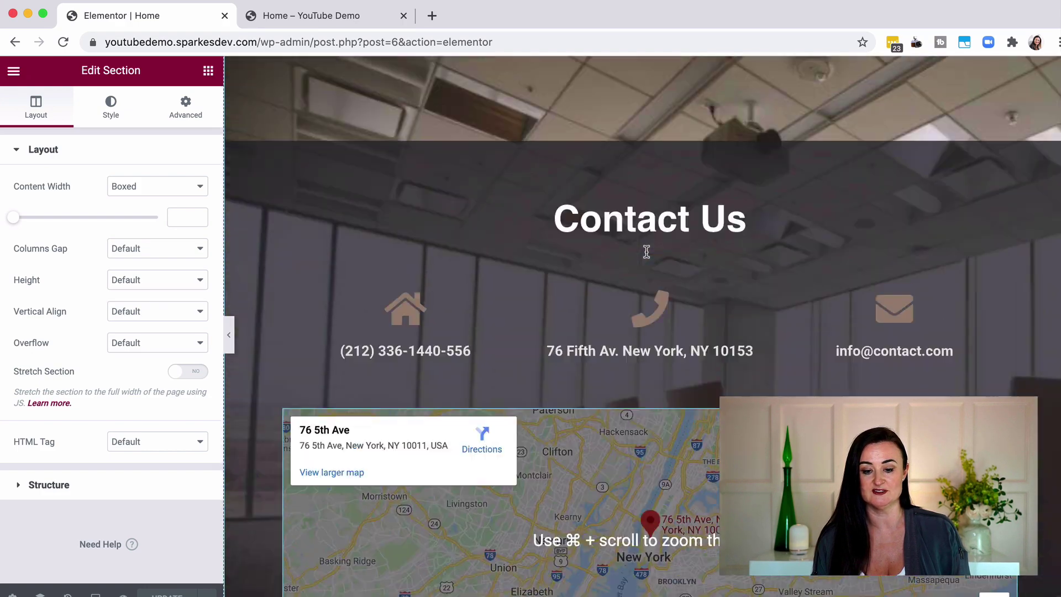
scroll(647, 255, "down", 10)
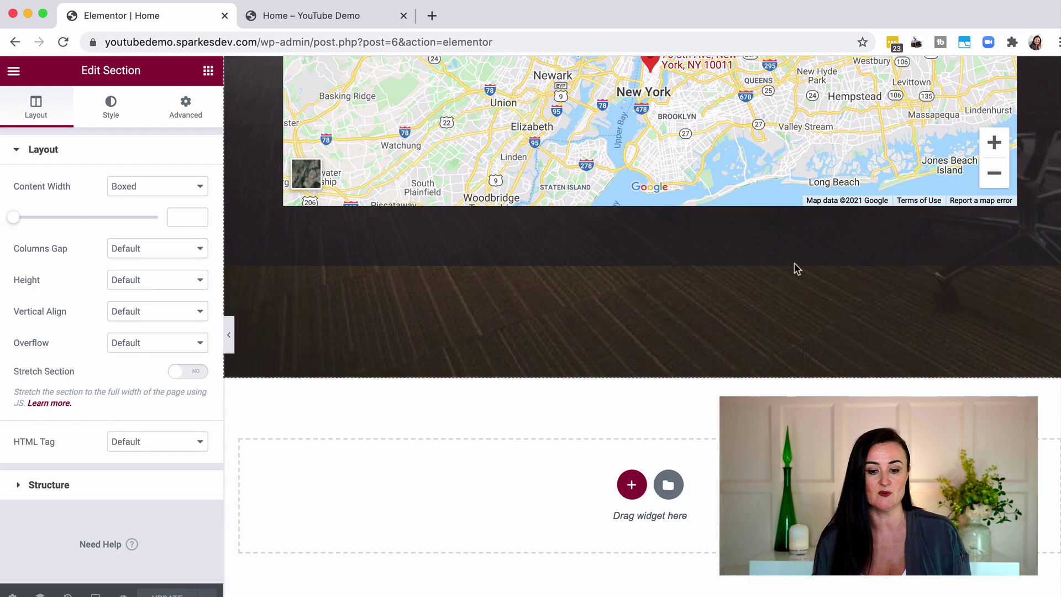
scroll(795, 268, "up", 9)
scroll(796, 269, "up", 20)
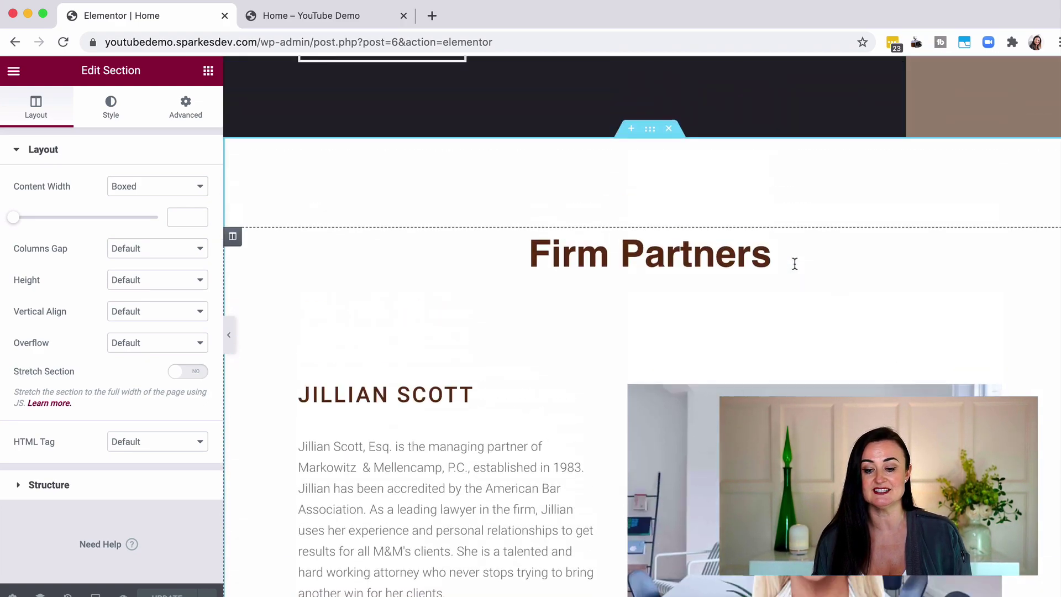
Delete the second and third partner rows from the Firm Partners section, keeping only the first partner.
scroll(794, 263, "up", 8)
scroll(794, 263, "down", 13)
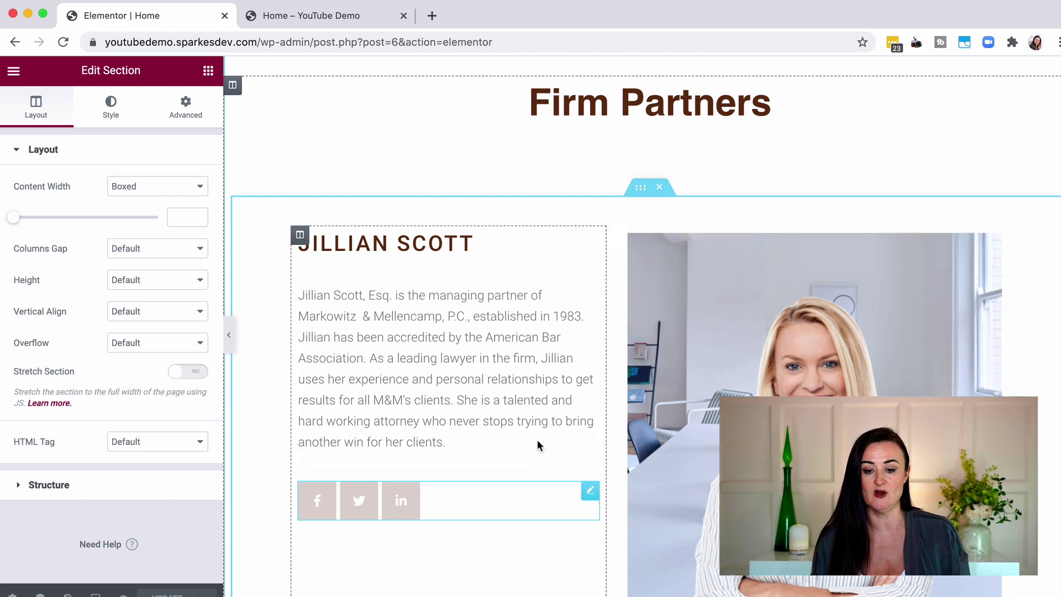
scroll(561, 343, "down", 7)
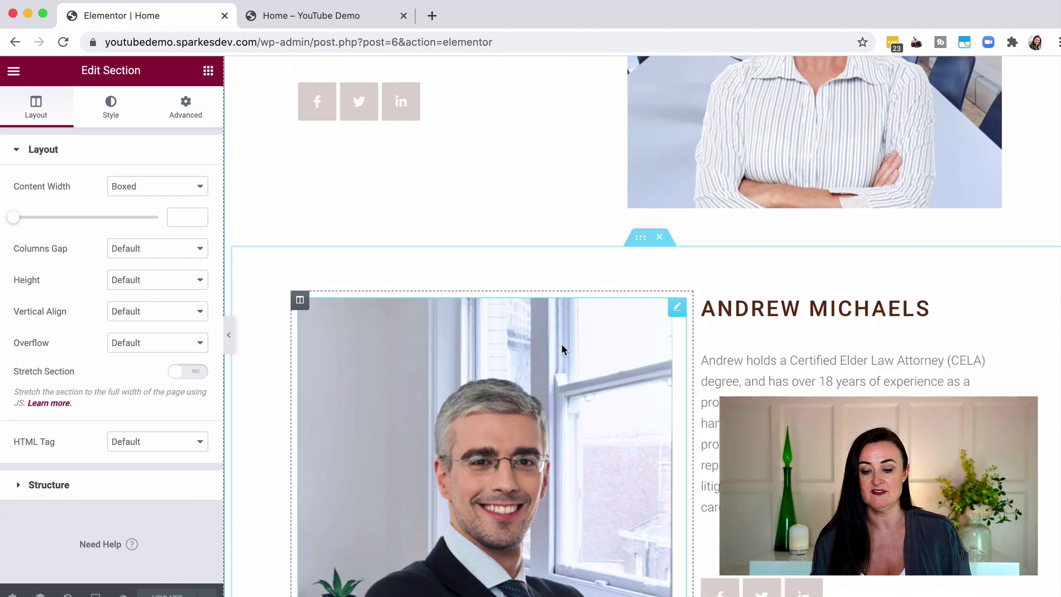
left_click(661, 239)
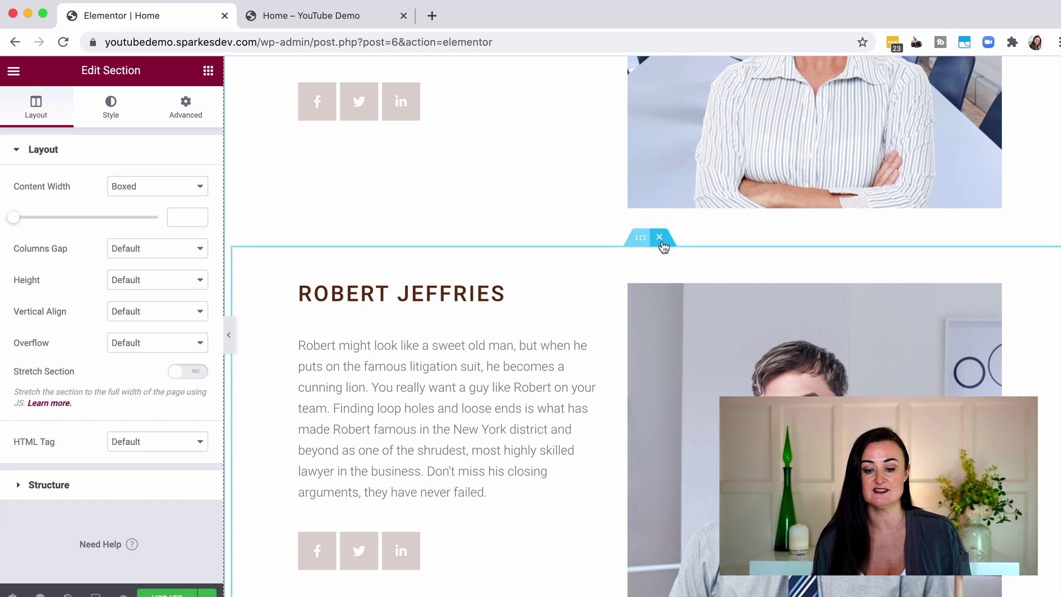
left_click(661, 239)
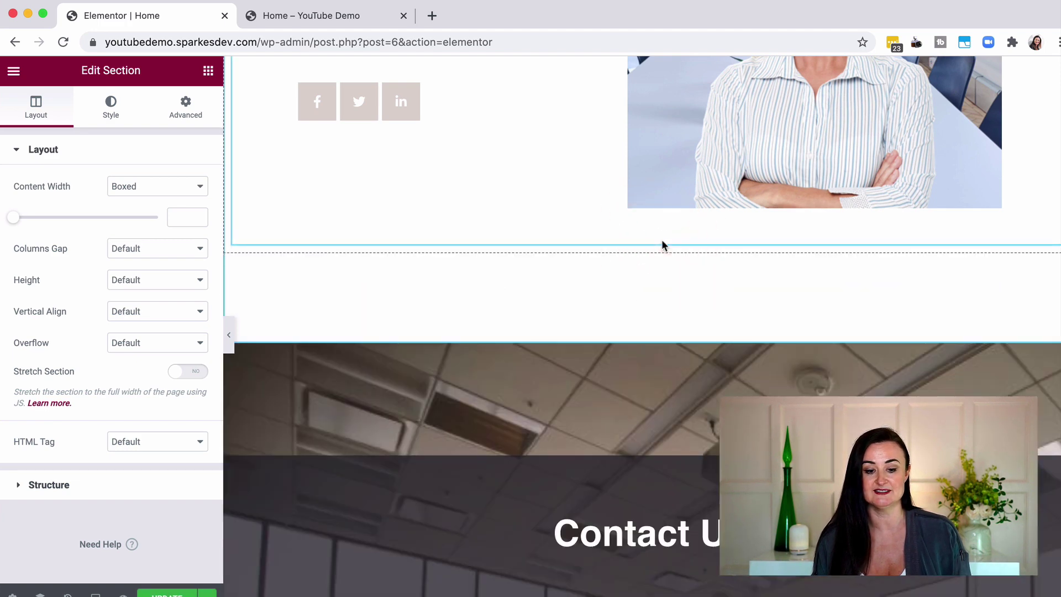
Set the text color of the Practice Areas heading to the lighter brown #8D4412.
scroll(662, 240, "up", 3)
scroll(661, 240, "up", 1)
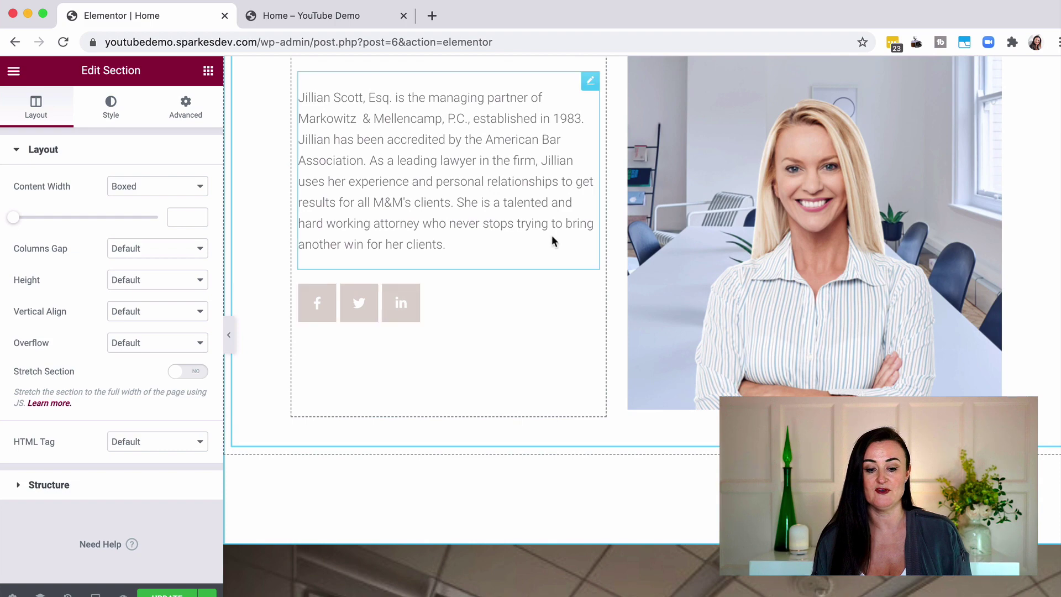
scroll(552, 234, "up", 10)
scroll(552, 234, "up", 10)
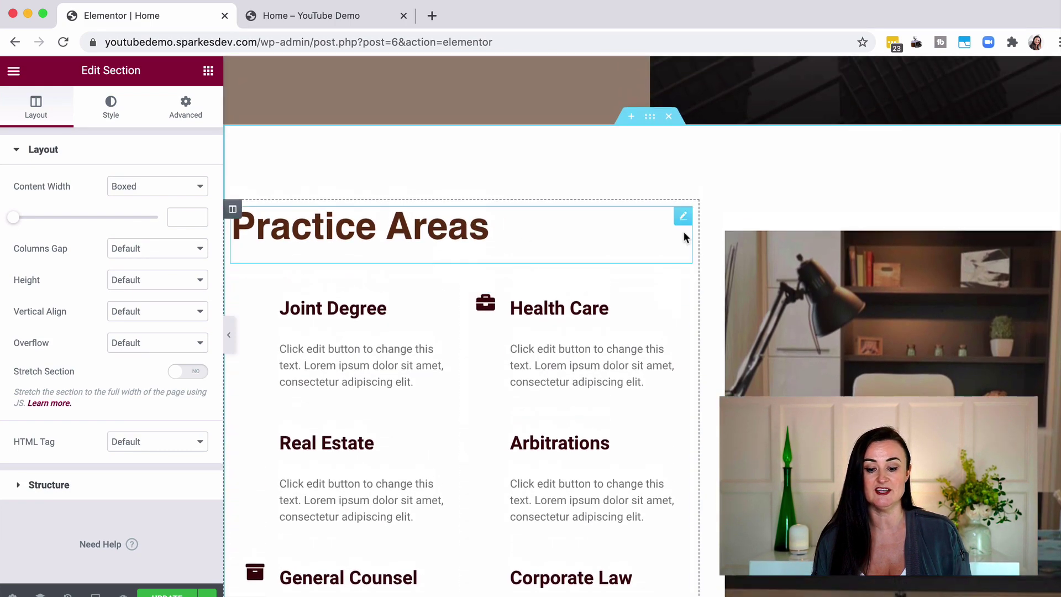
left_click(683, 216)
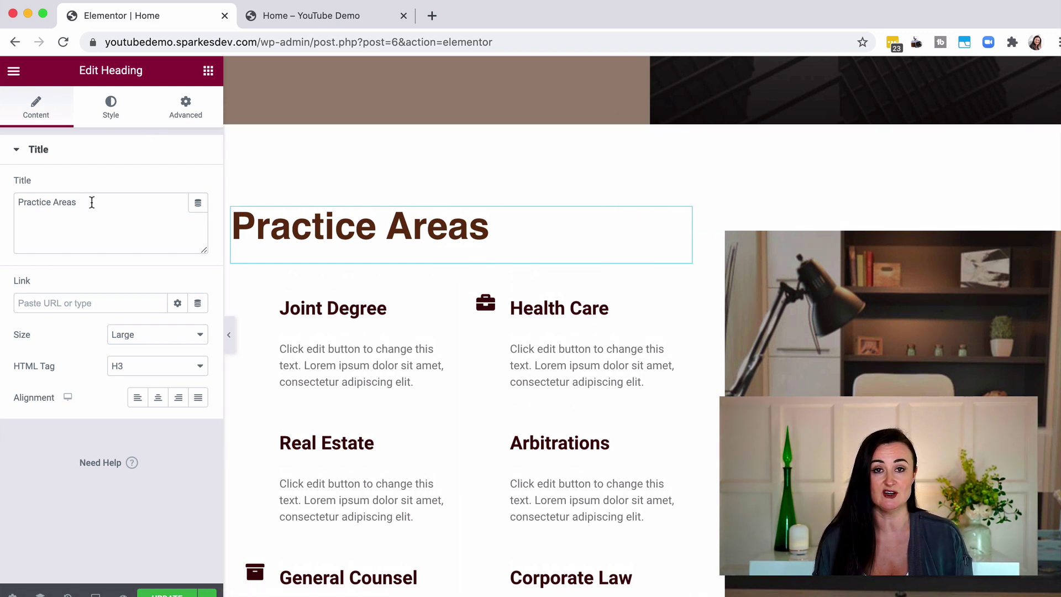
left_click(119, 114)
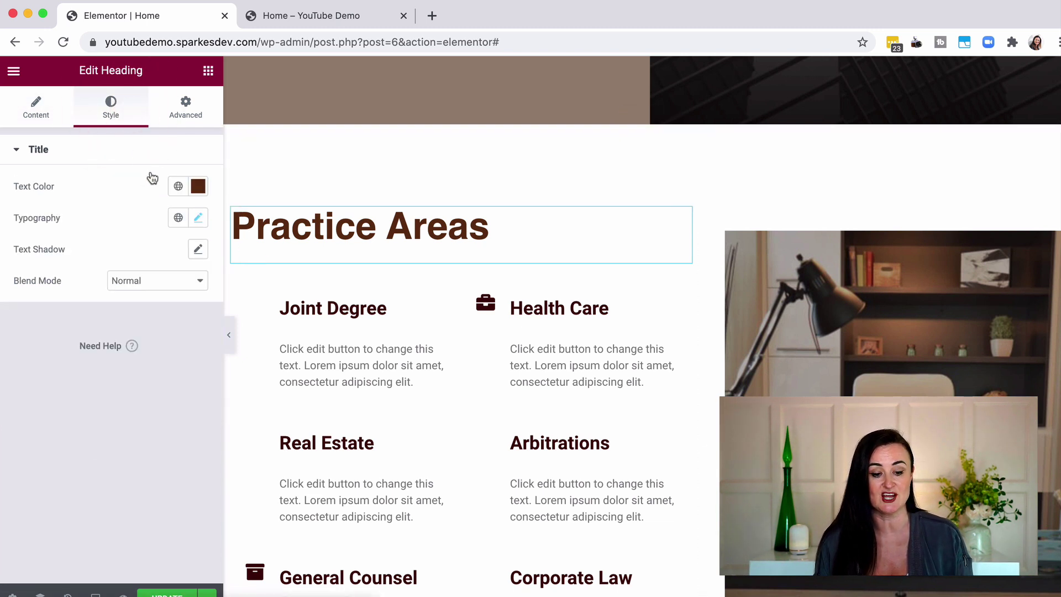
left_click(198, 188)
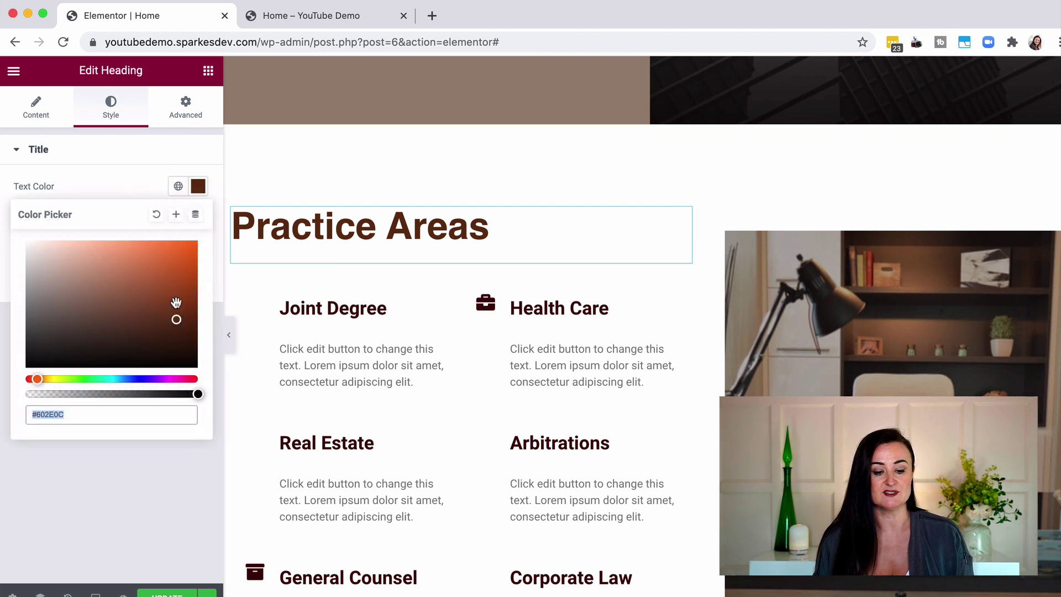
left_click(176, 297)
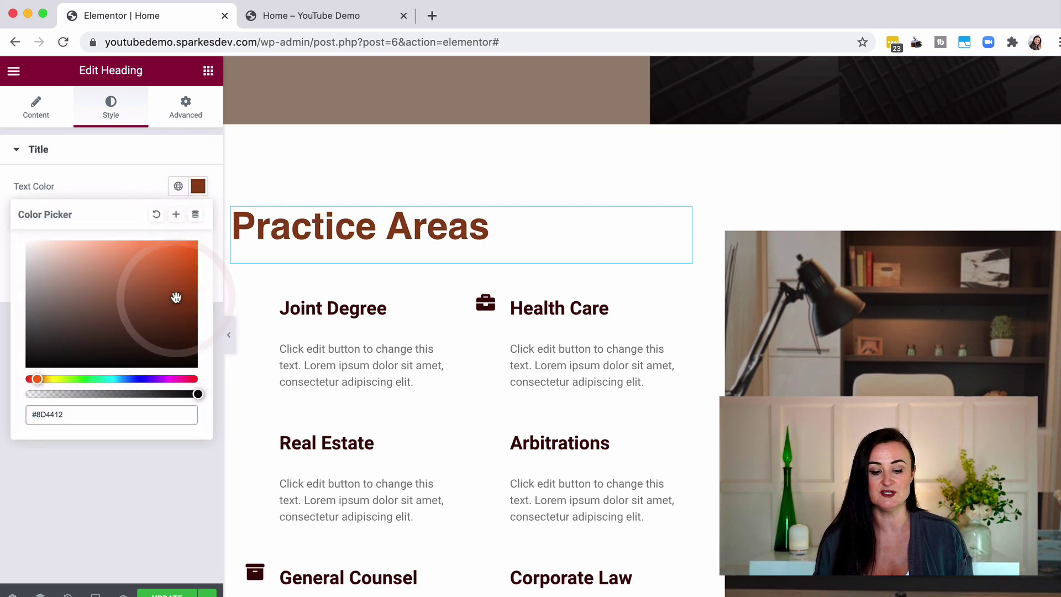
left_click(138, 186)
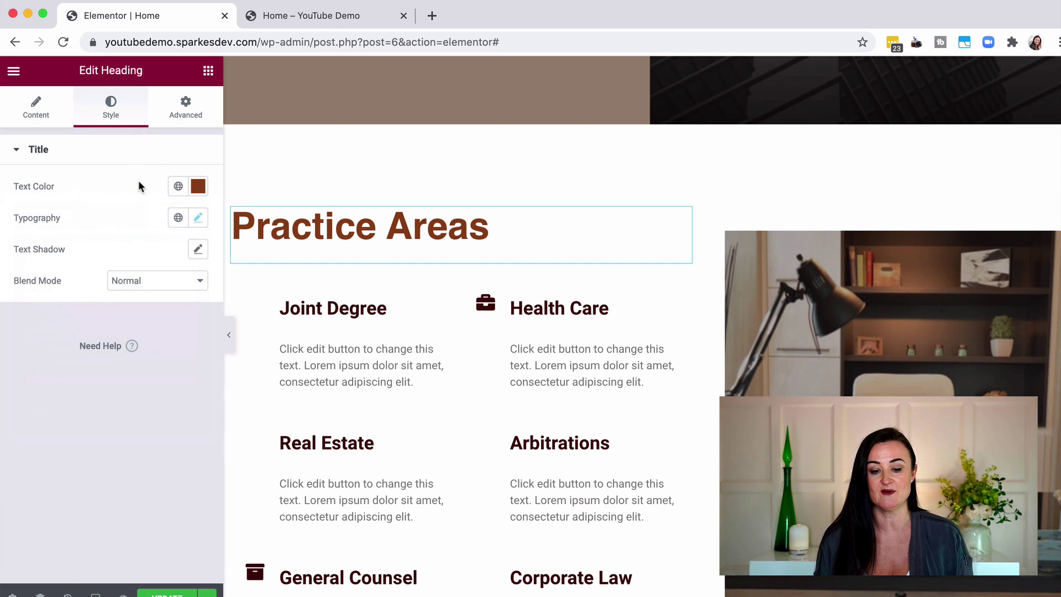
Copy the Practice Areas heading and paste its style onto the Firm Partners heading.
right_click(684, 219)
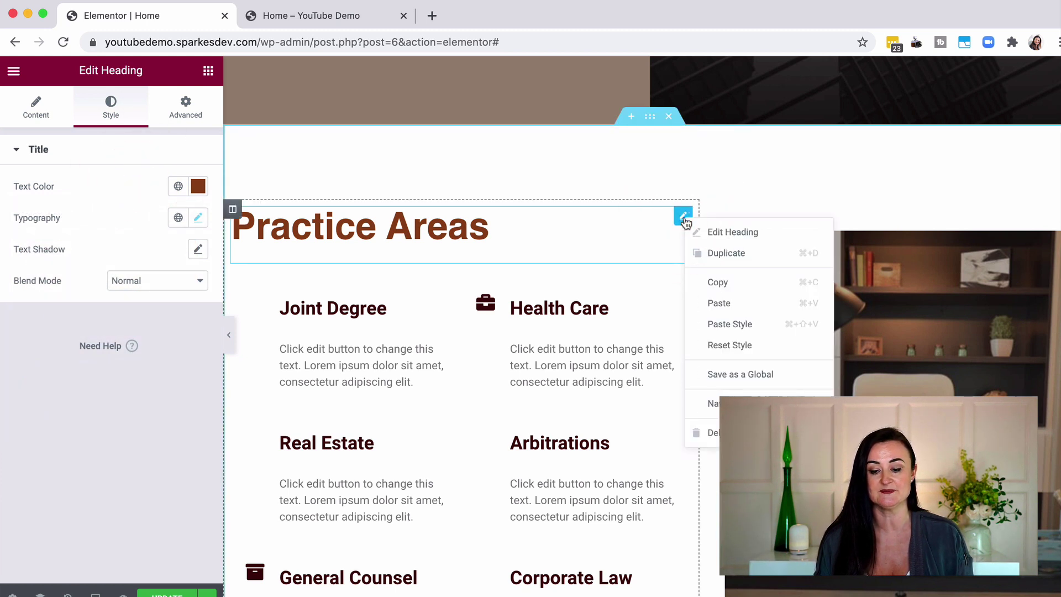
left_click(740, 283)
scroll(739, 293, "down", 20)
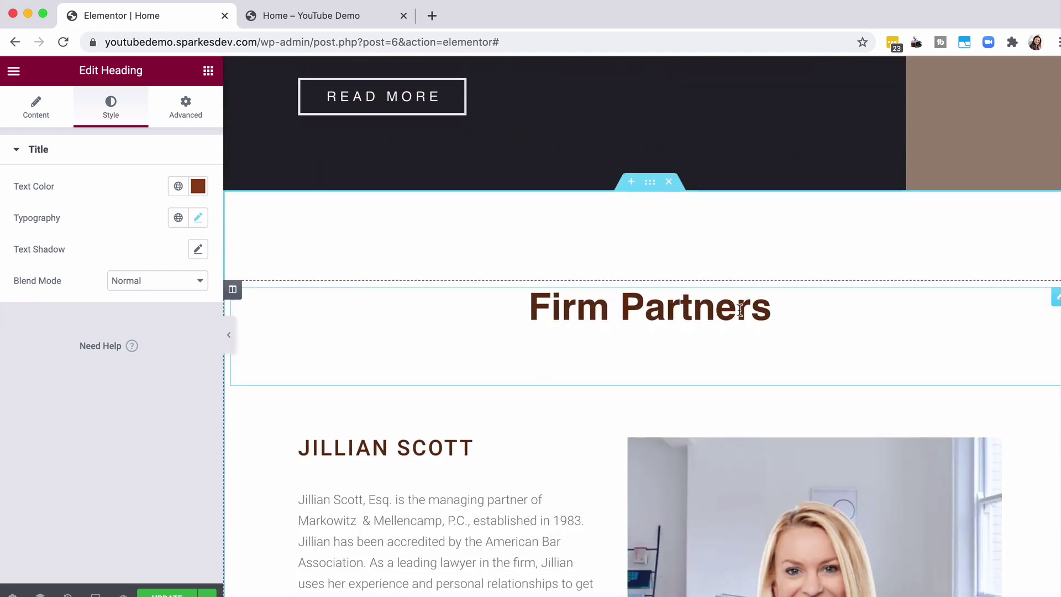
right_click(741, 309)
left_click(775, 417)
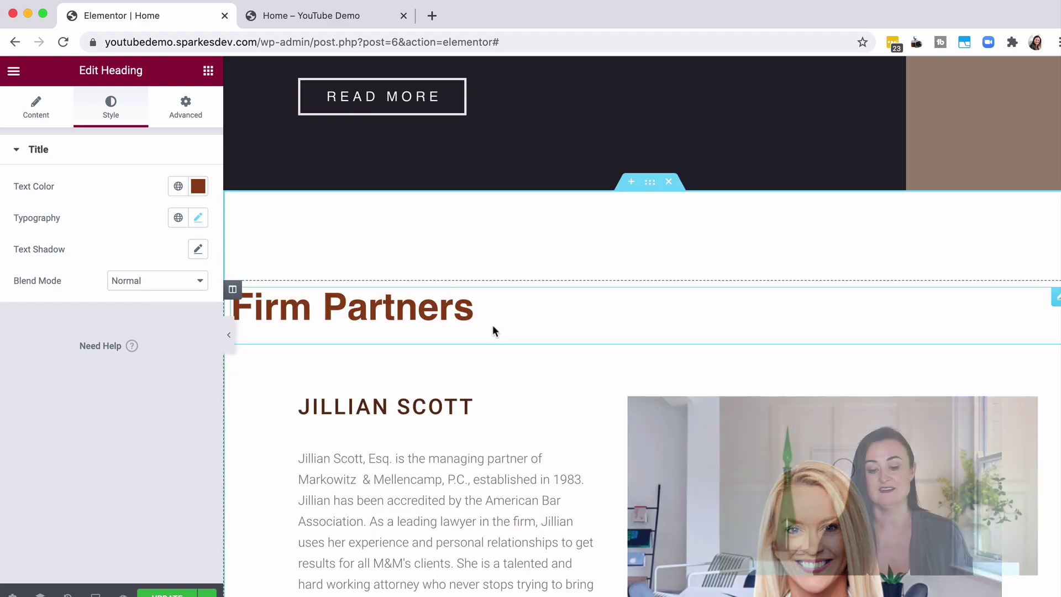
Compare the two restyled headings and set the Firm Partners heading's alignment to center.
scroll(493, 331, "up", 20)
scroll(448, 380, "down", 20)
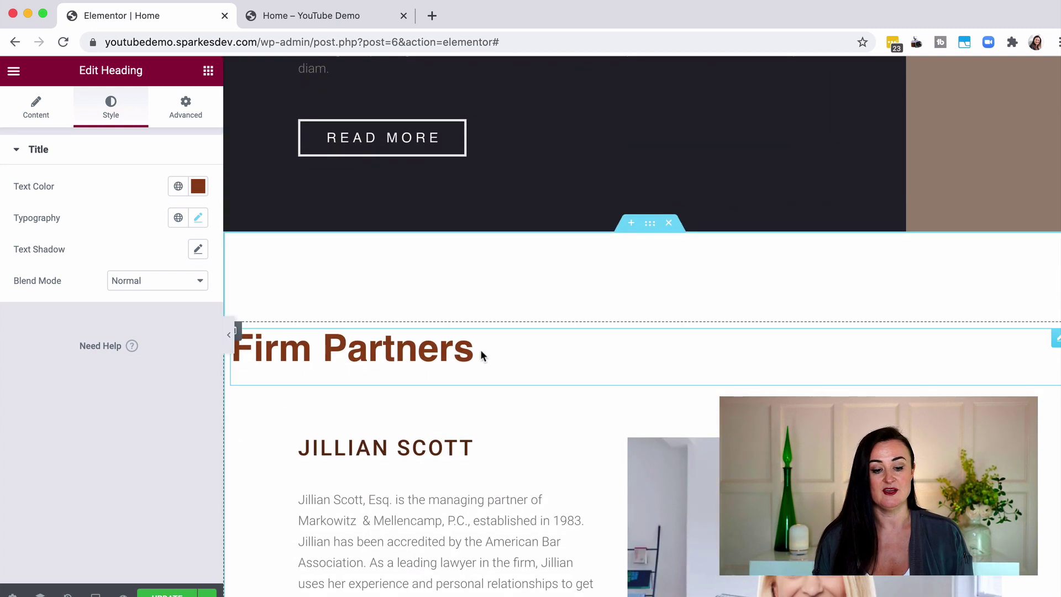
left_click(43, 117)
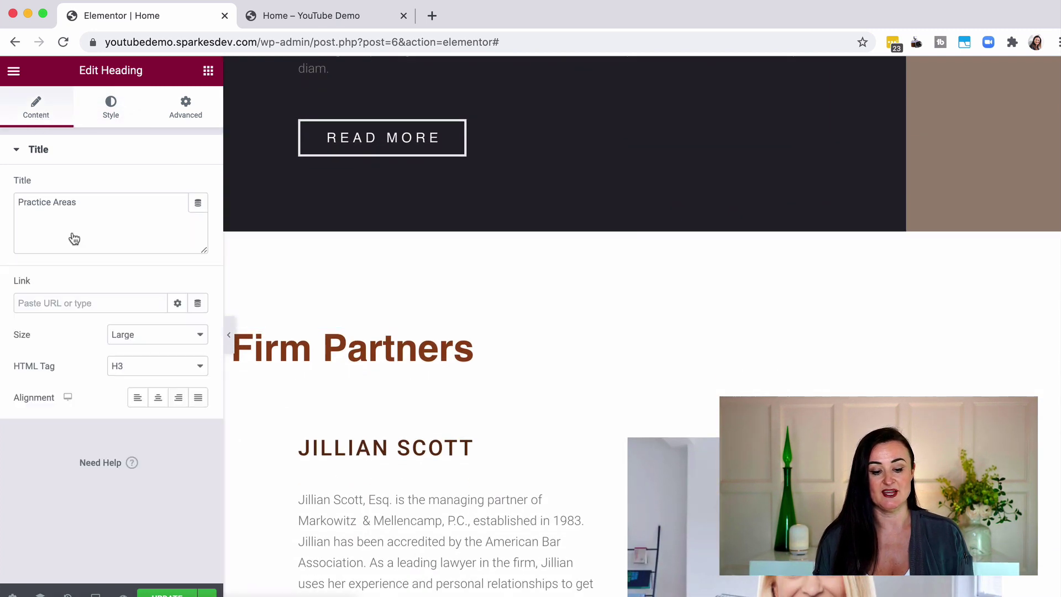
left_click(154, 402)
Open the remaining partner's biography text and social icons to inspect their content settings.
scroll(437, 436, "down", 2)
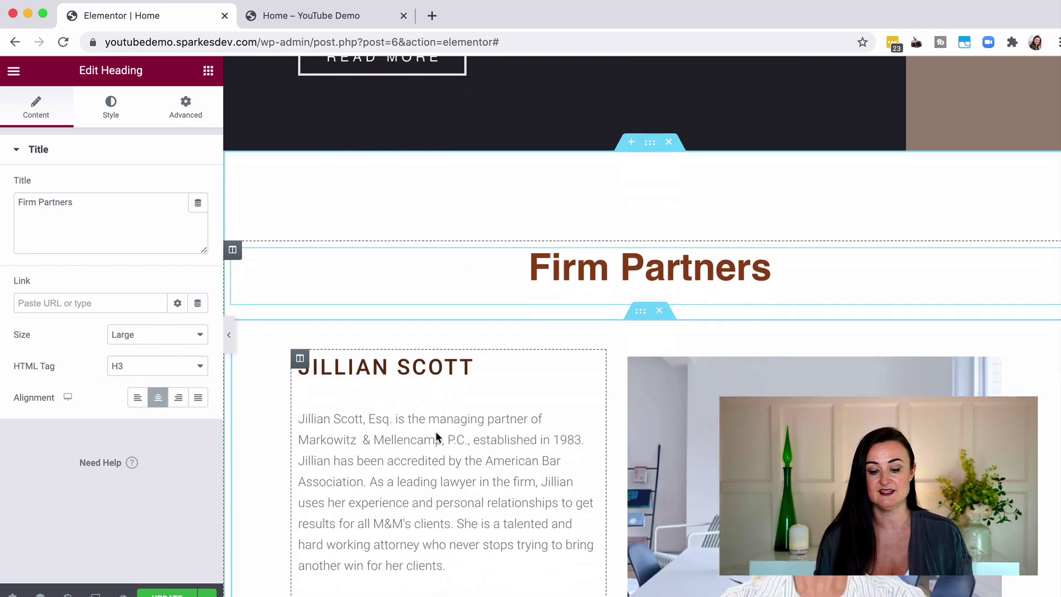
scroll(435, 437, "down", 3)
left_click(464, 362)
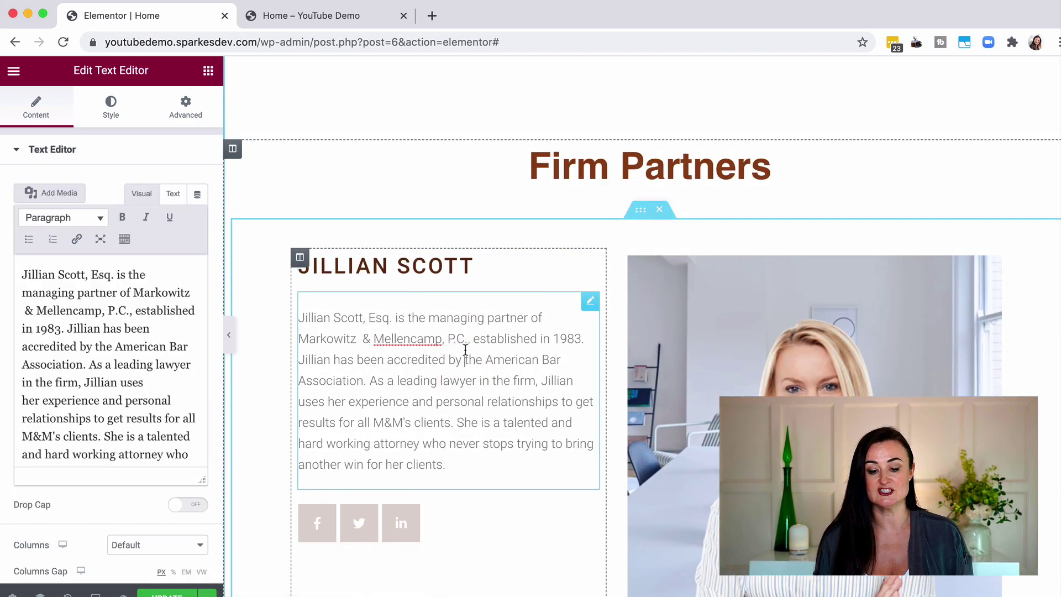
left_click(465, 349)
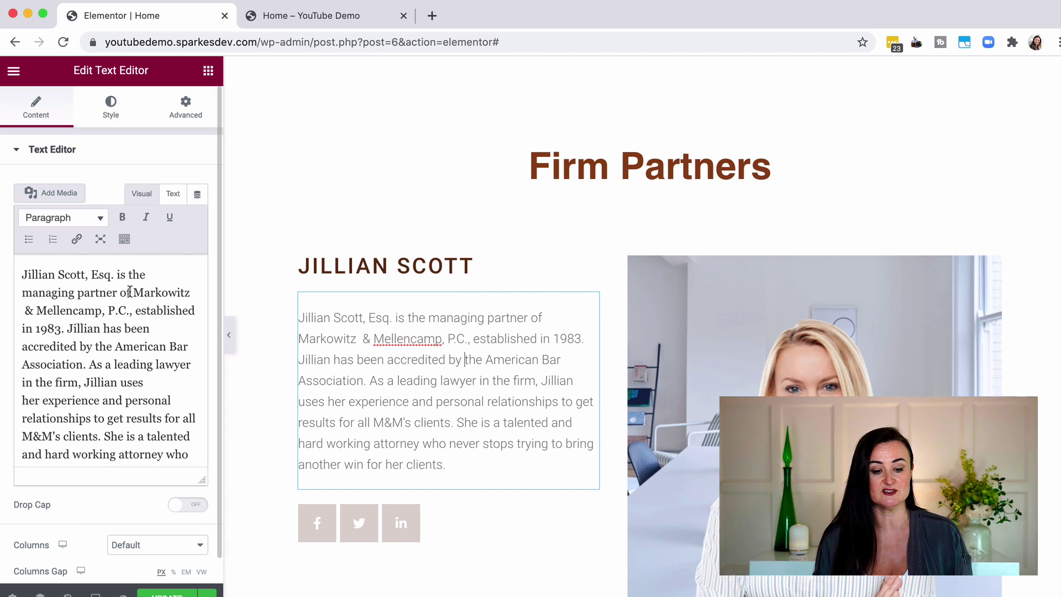
left_click(115, 299)
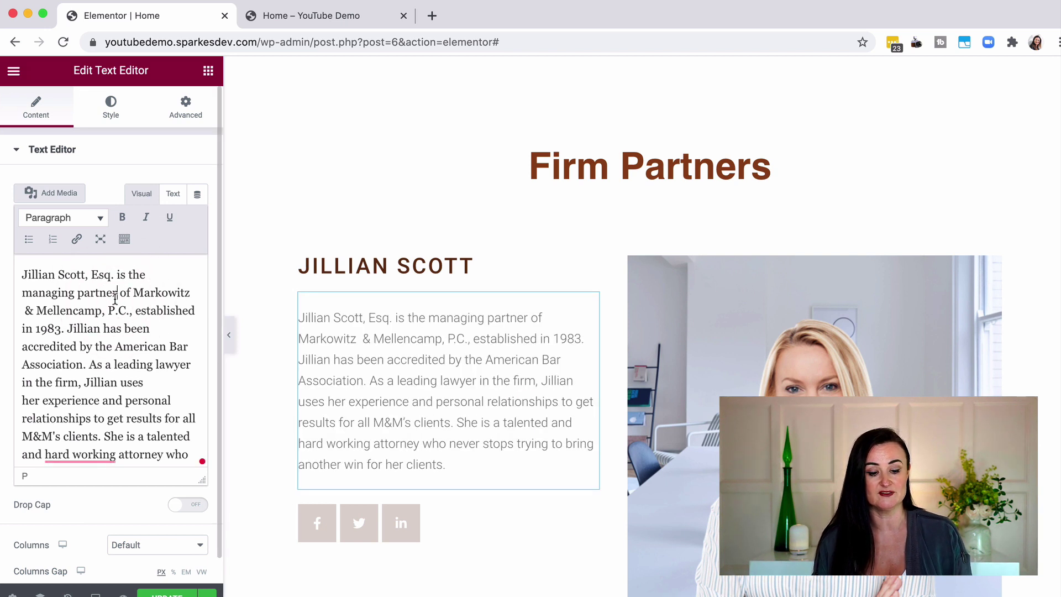
left_click(474, 523)
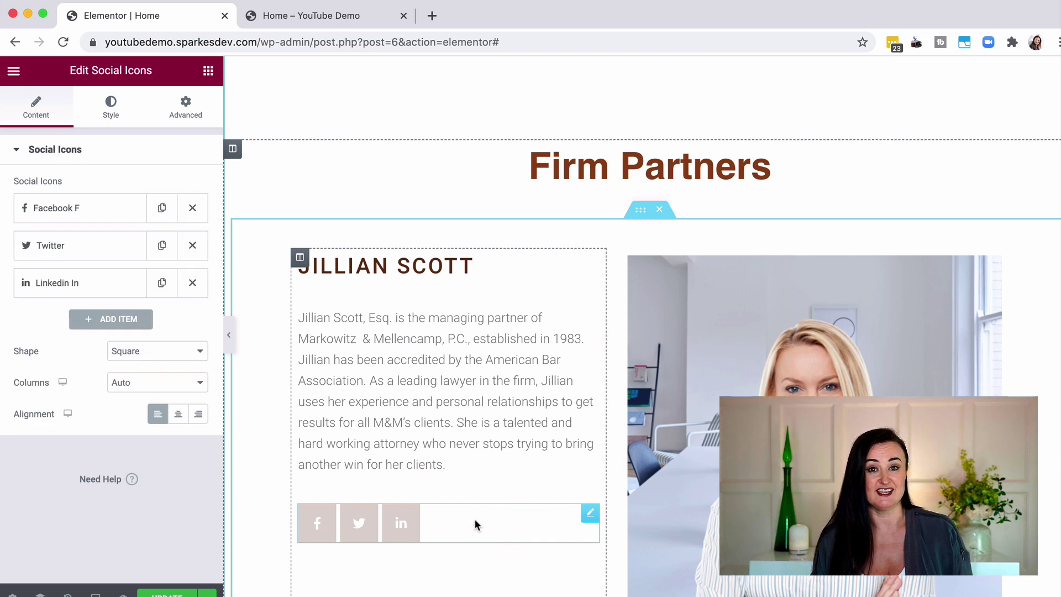
Replace the remaining partner's photo with the media library image of the man in glasses and a dark suit.
left_click(734, 346)
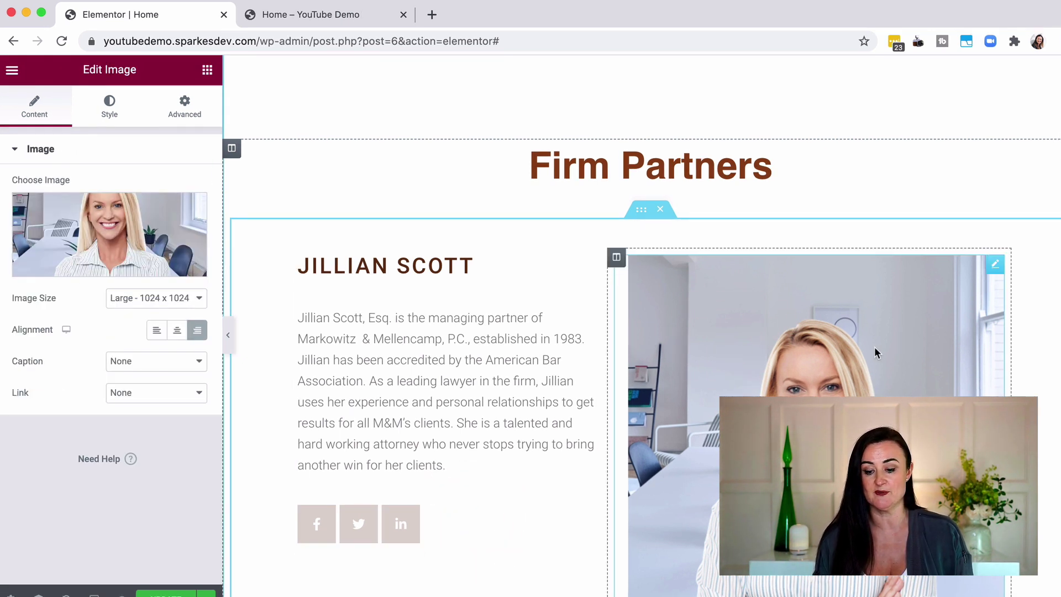
left_click(124, 219)
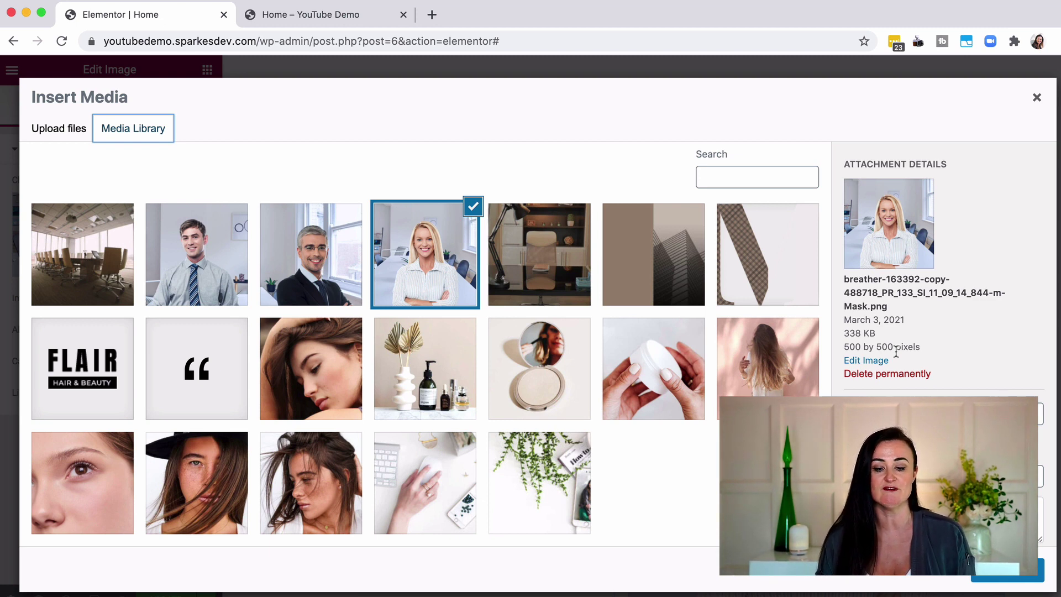
left_click(316, 245)
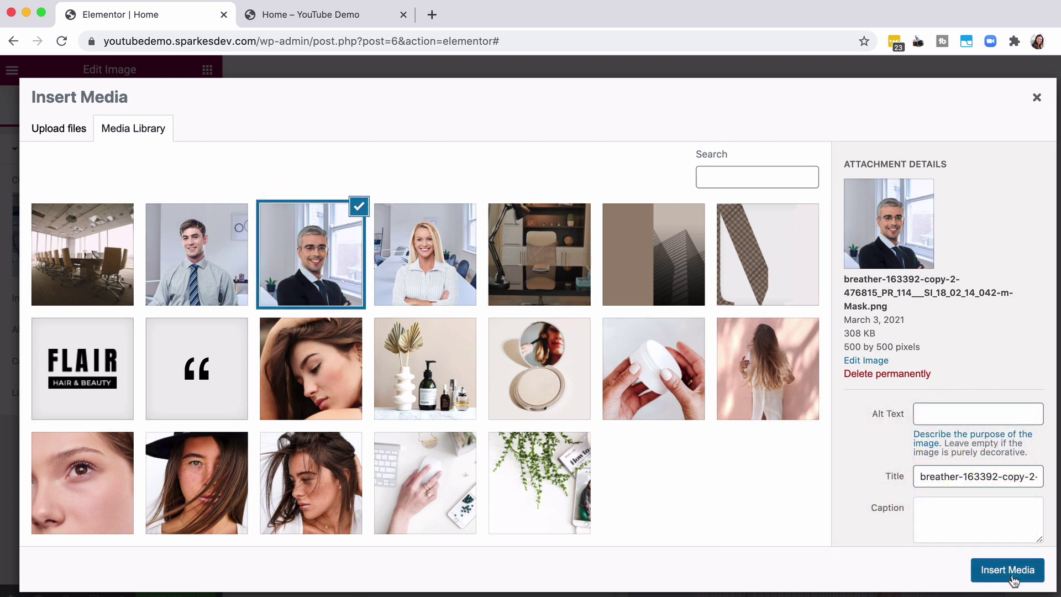
left_click(1014, 574)
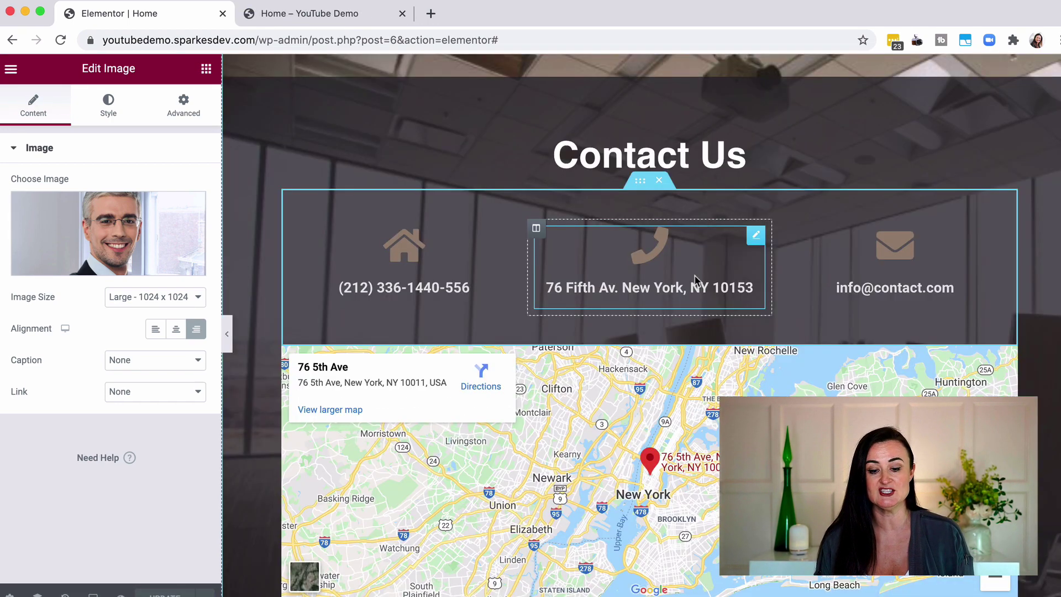
Open the template library below the contact section and filter its blocks by the Call To Action category.
scroll(695, 279, "down", 7)
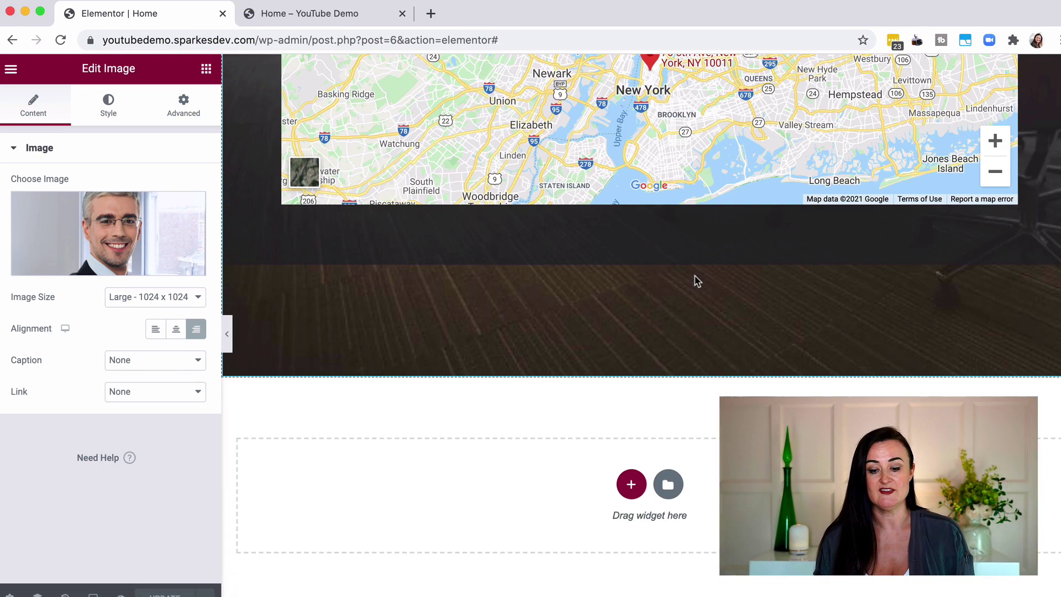
left_click(671, 486)
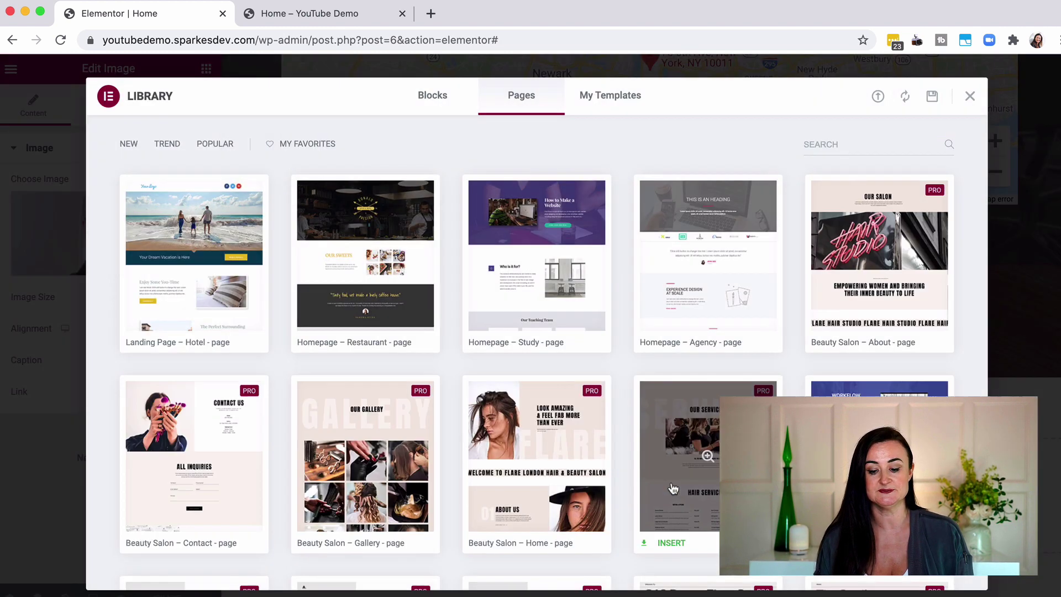
left_click(430, 97)
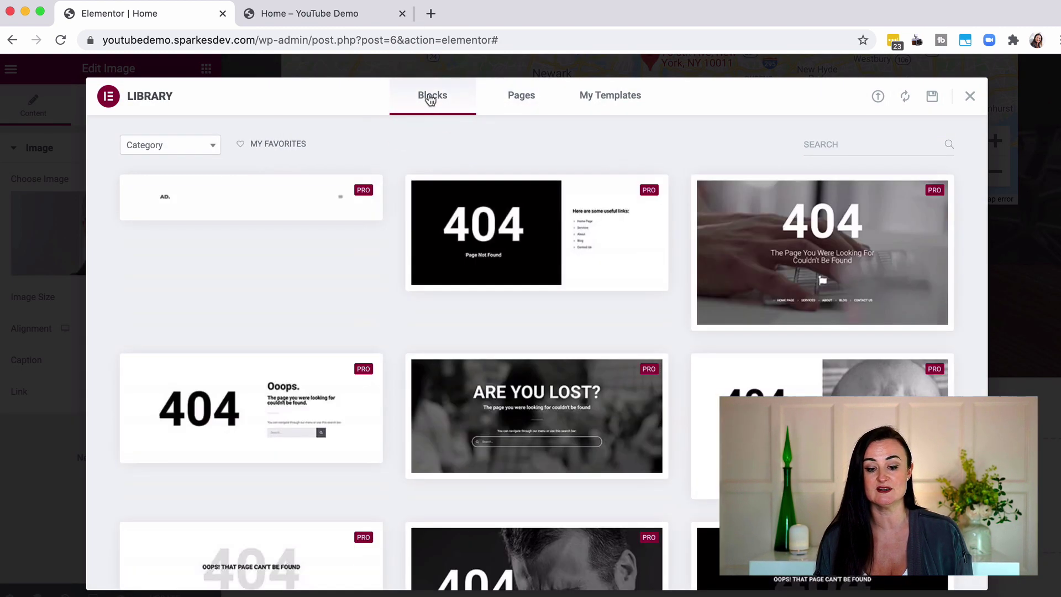
left_click(189, 145)
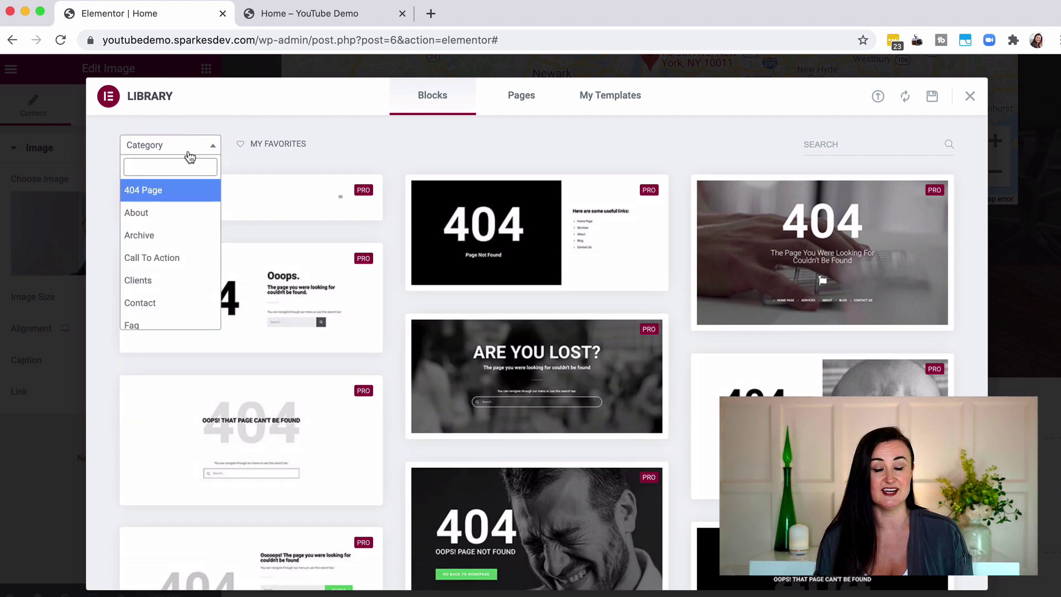
left_click(172, 257)
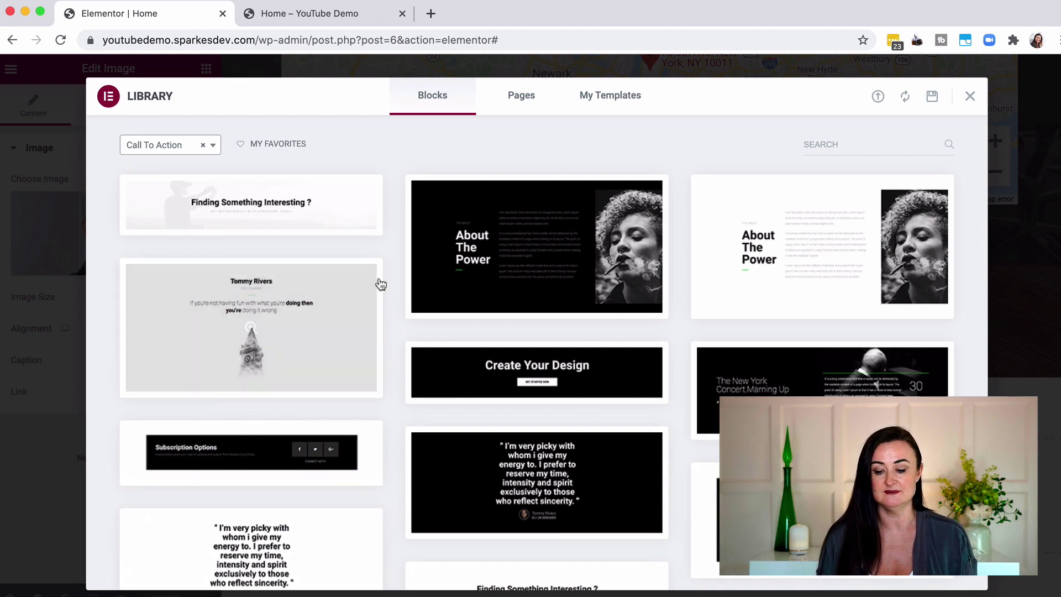
Insert the white "Get The Demo" subscription form block at the end of the page.
scroll(379, 279, "down", 5)
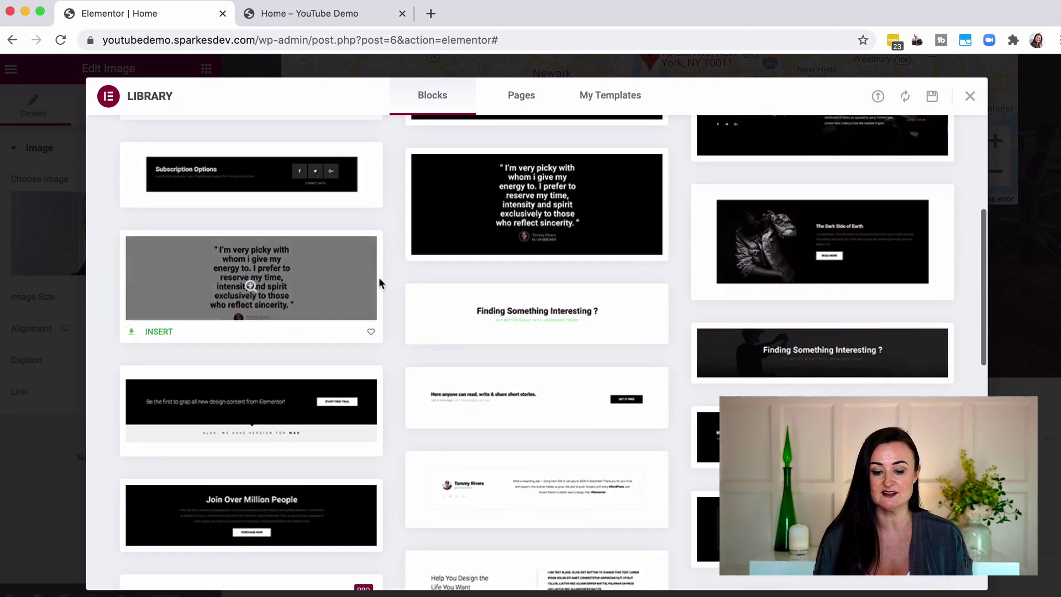
scroll(379, 283, "down", 2)
scroll(379, 283, "down", 4)
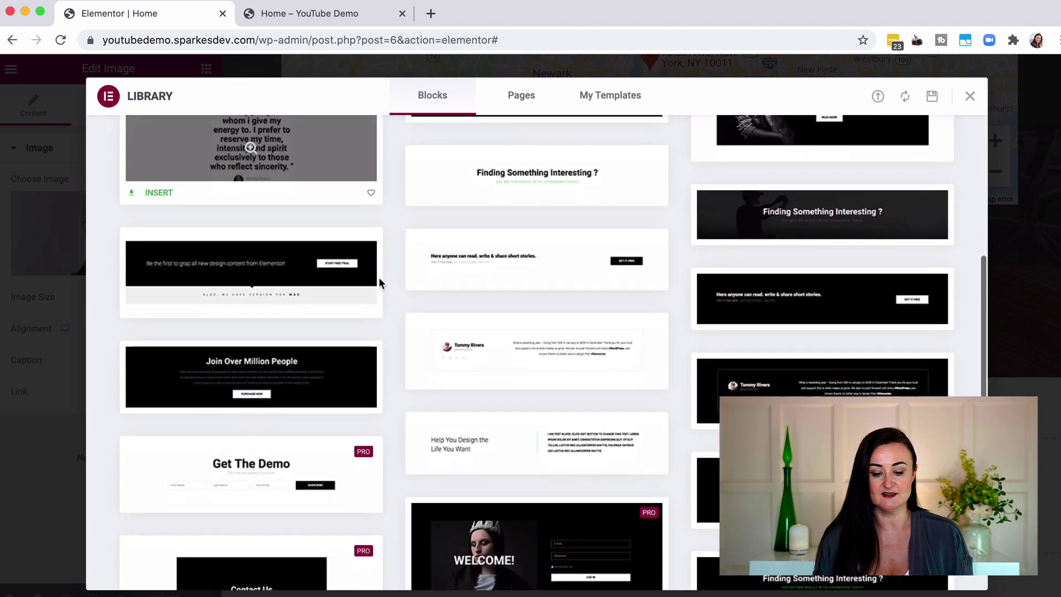
scroll(379, 279, "down", 2)
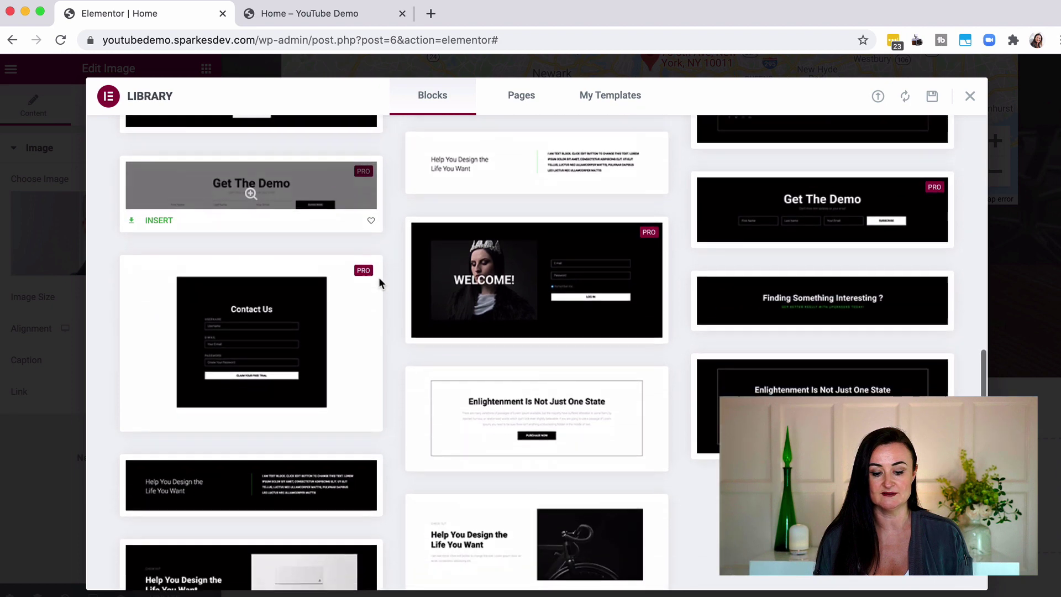
scroll(331, 254, "up", 1)
left_click(155, 274)
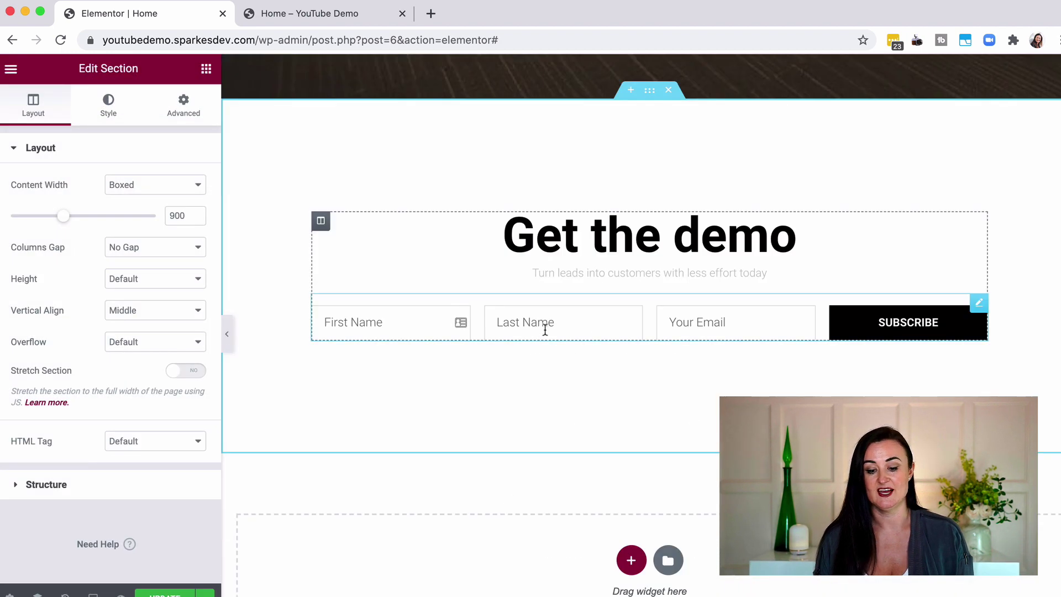
Change the new block's heading text to "Subscribe to Newsletter".
left_click(980, 303)
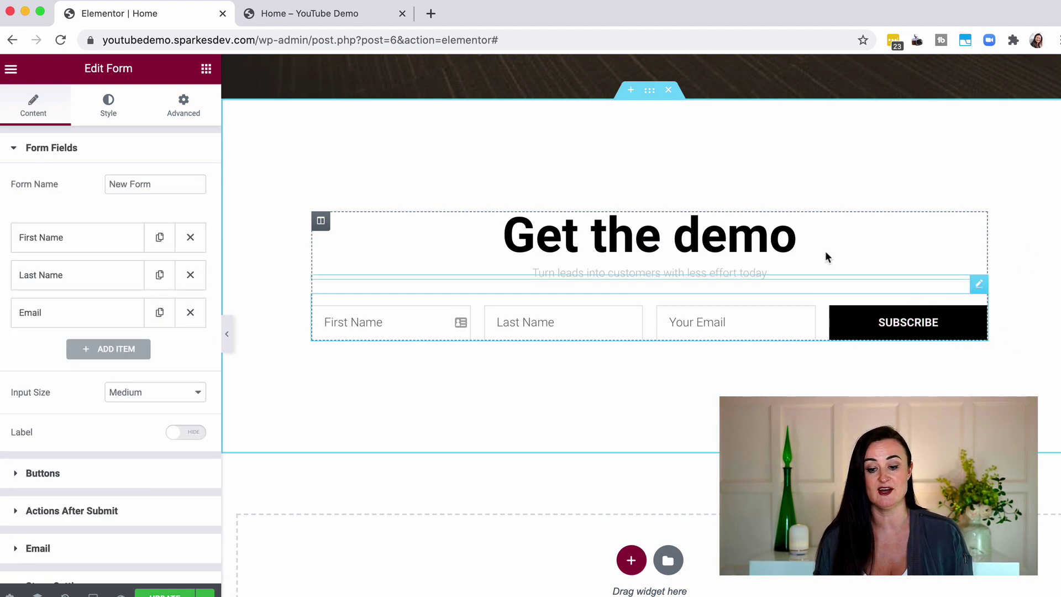
left_click(762, 225)
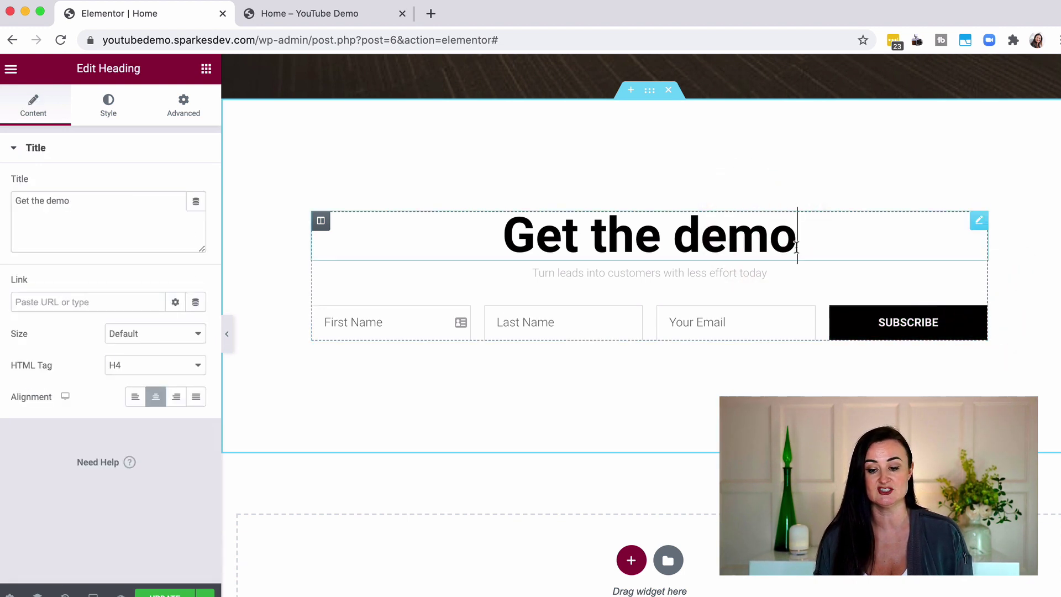
left_click_drag(796, 246, 535, 217)
type("Sub")
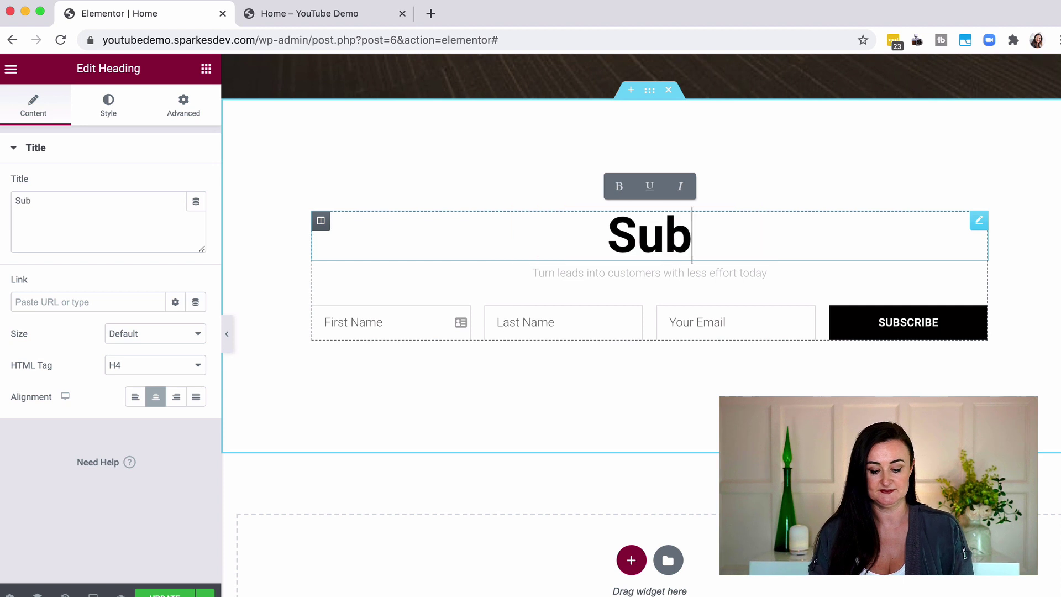
type("scribe to ")
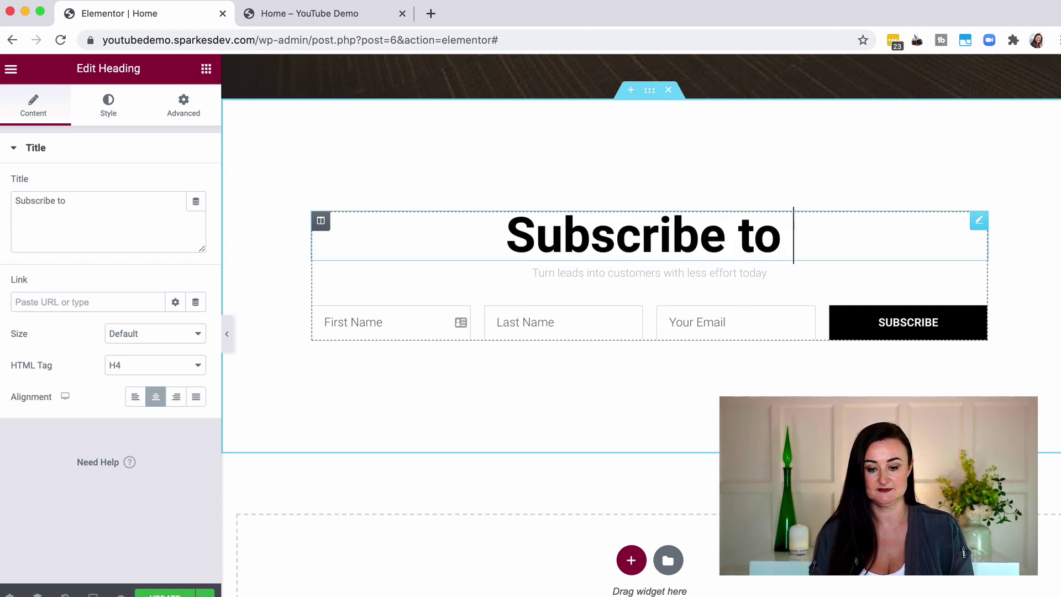
type("Newsle")
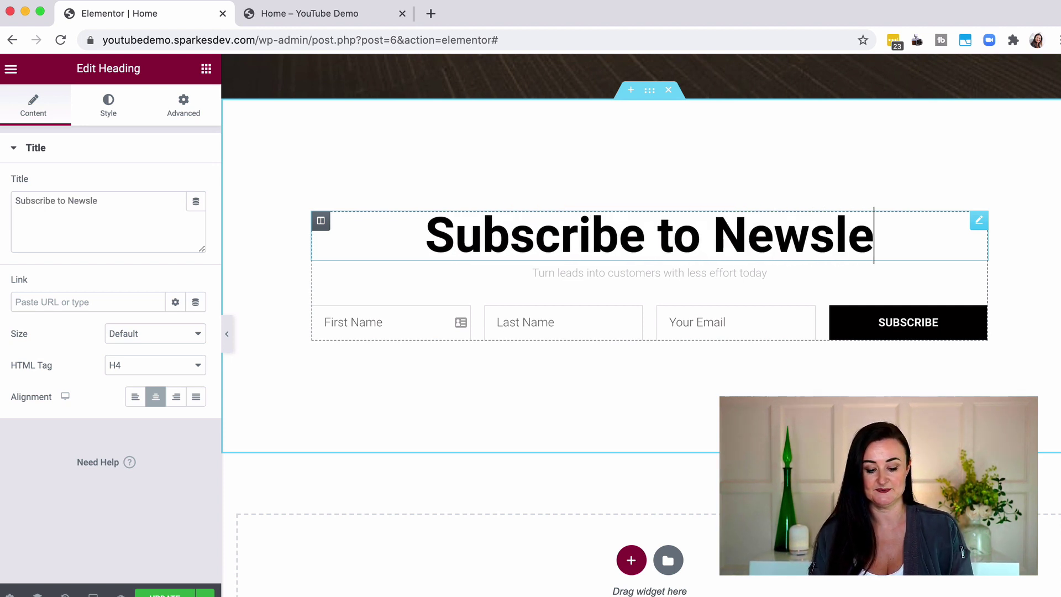
type("tter")
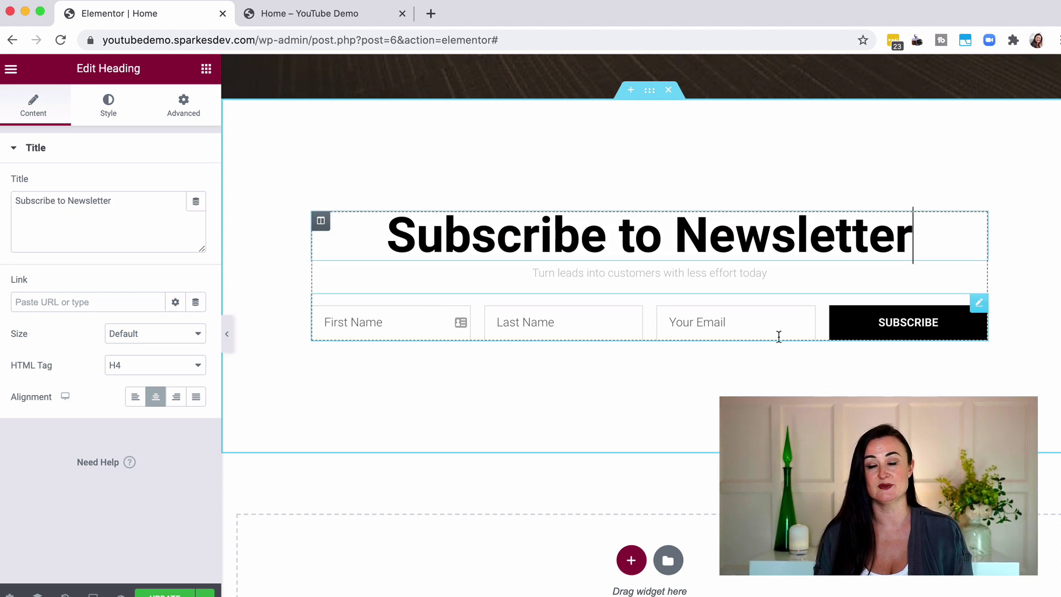
Reorder the subscription form's fields so that Last Name comes before First Name.
left_click(978, 303)
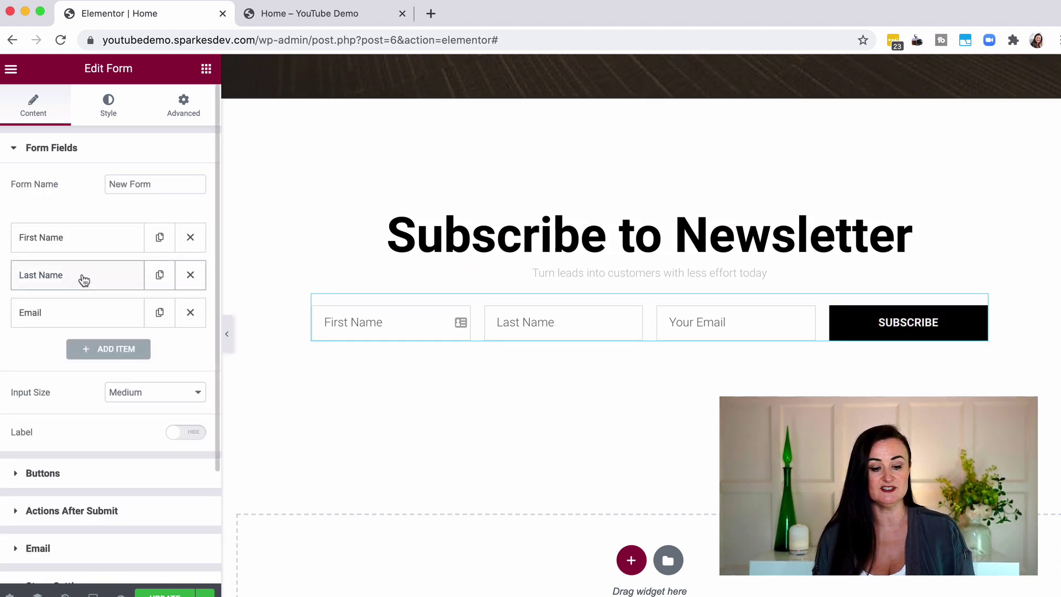
left_click_drag(84, 280, 83, 234)
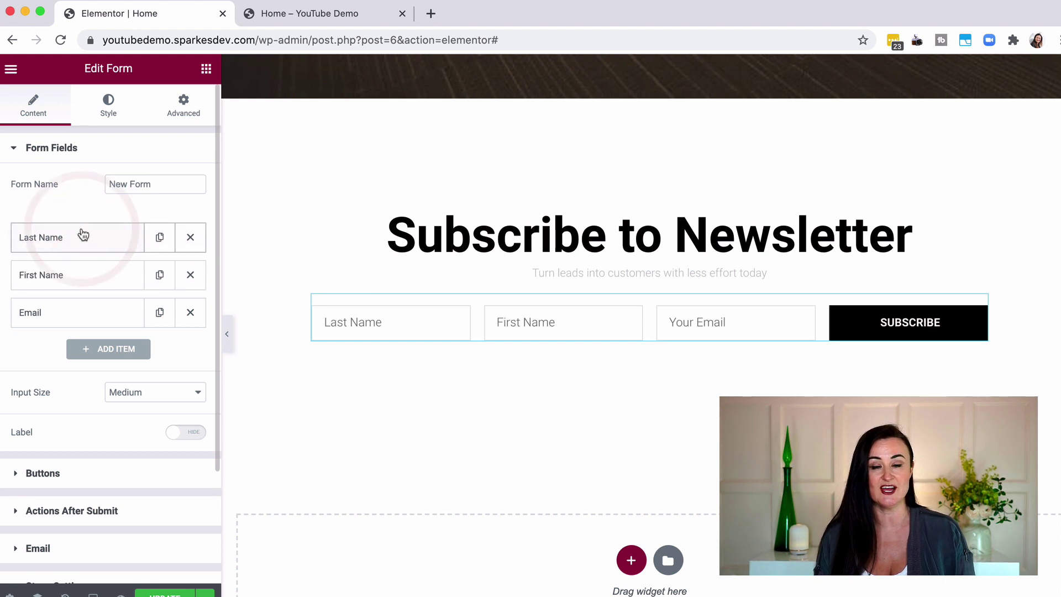